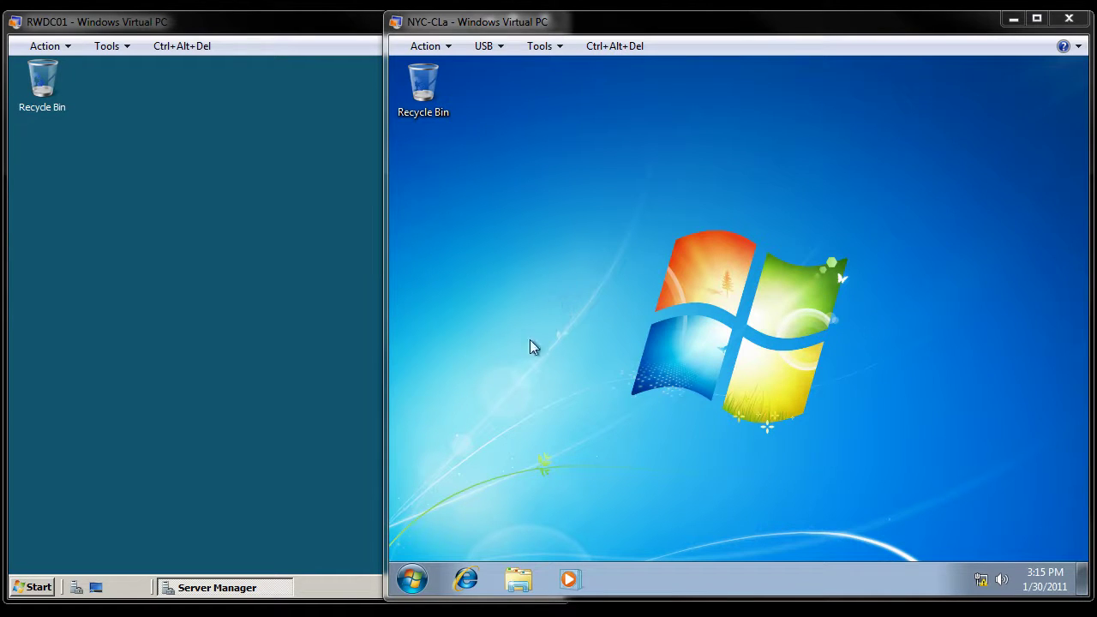
Open Computer Management on the NYC-CLa machine and display Disk Management.
left_click(411, 581)
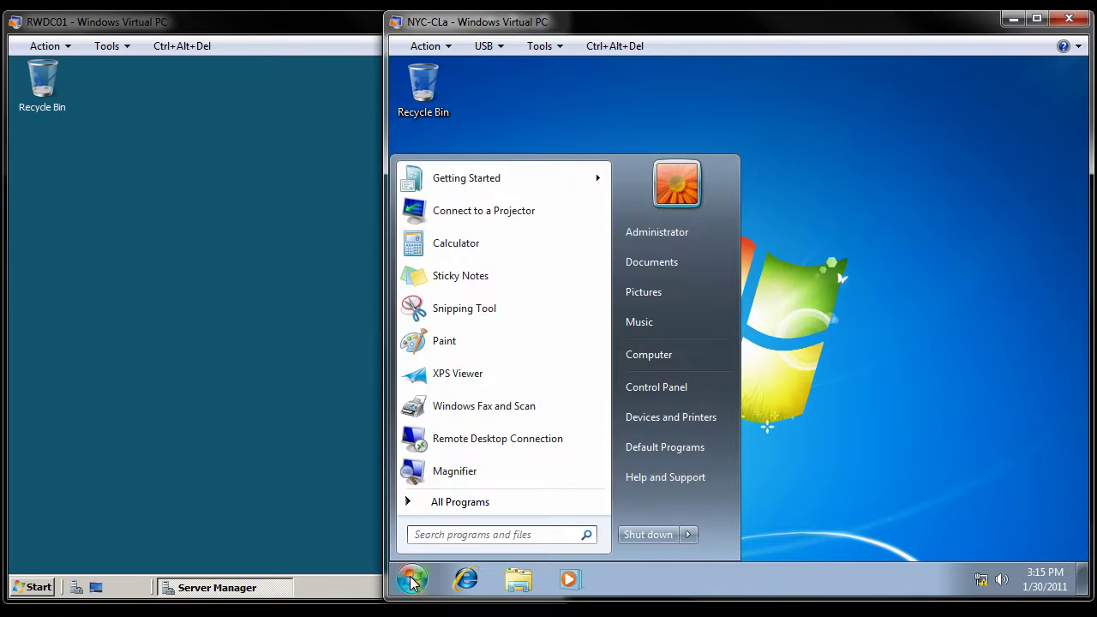
right_click(645, 349)
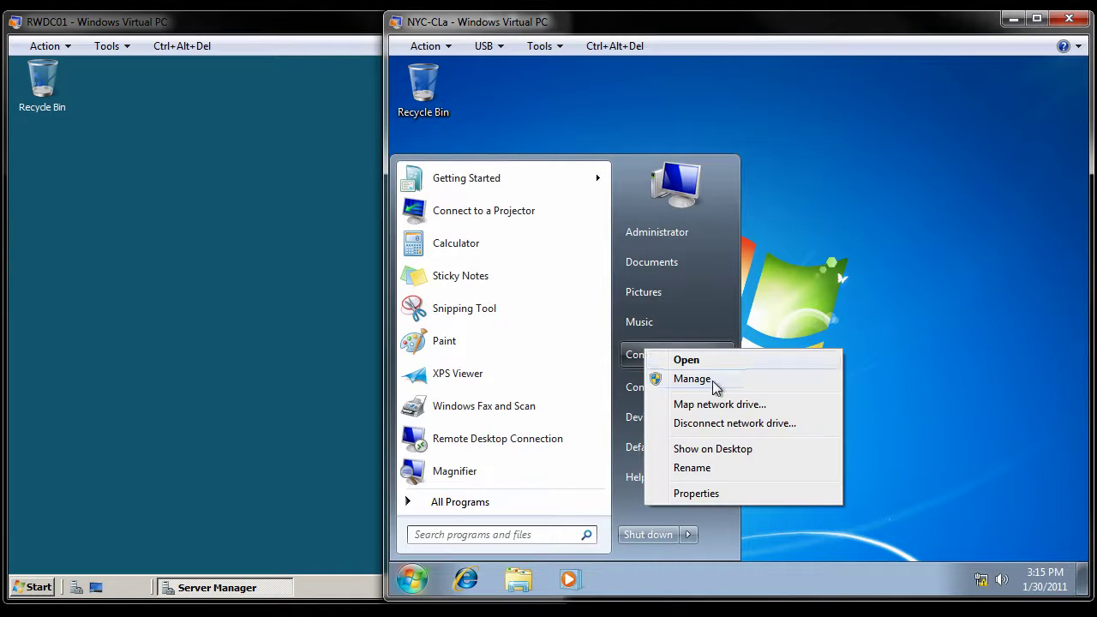
key("Escape")
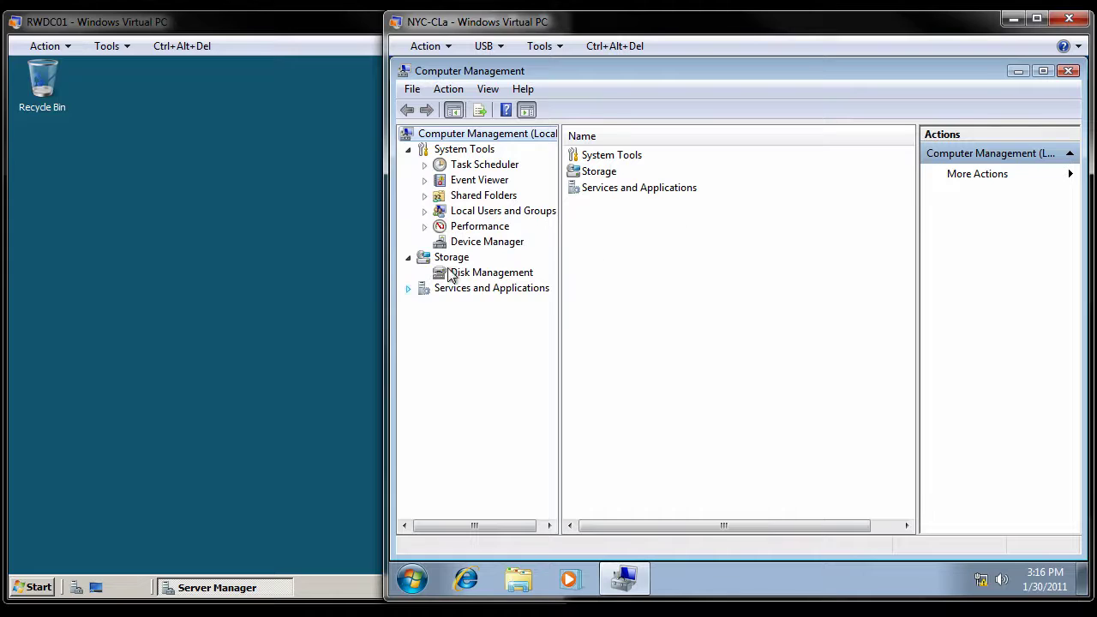
left_click(478, 272)
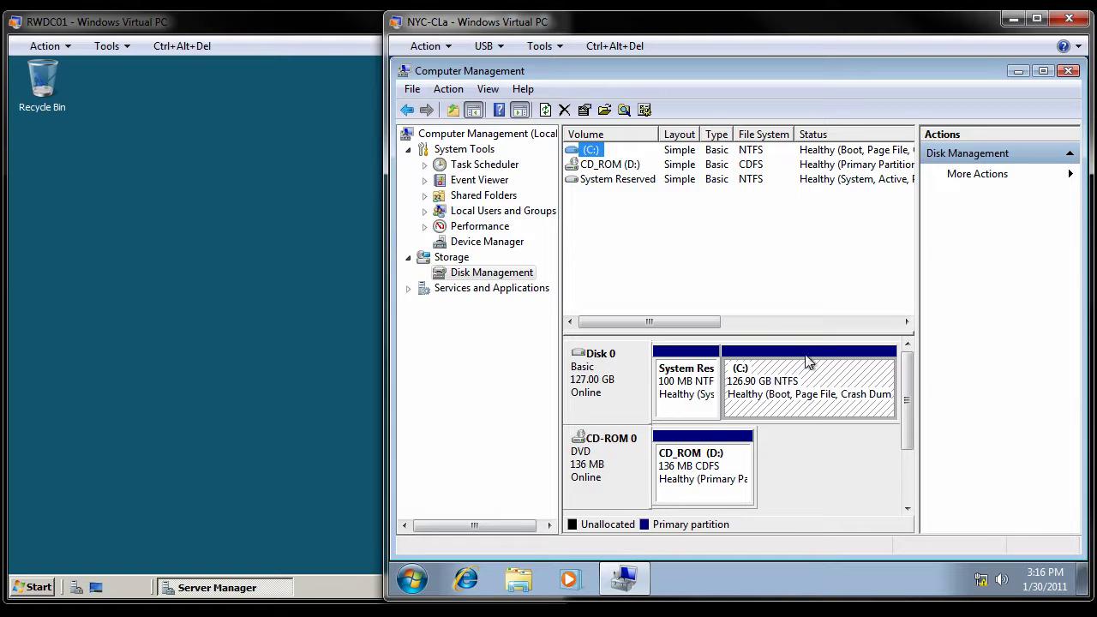
Shrink the C: volume on Disk 0 by 19998 MB.
right_click(800, 361)
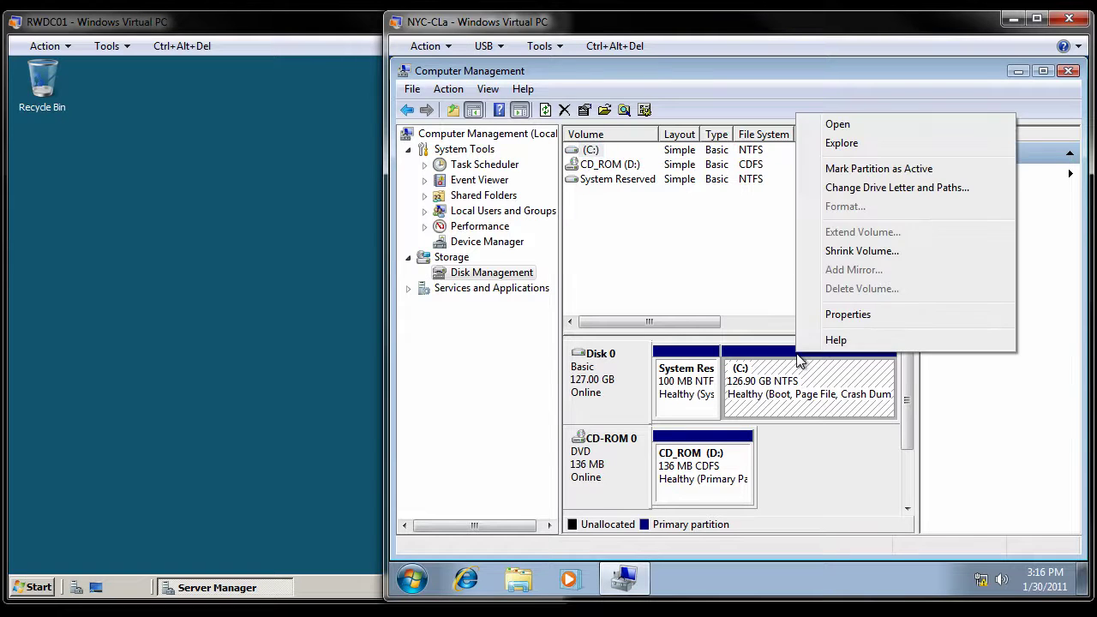
left_click(856, 250)
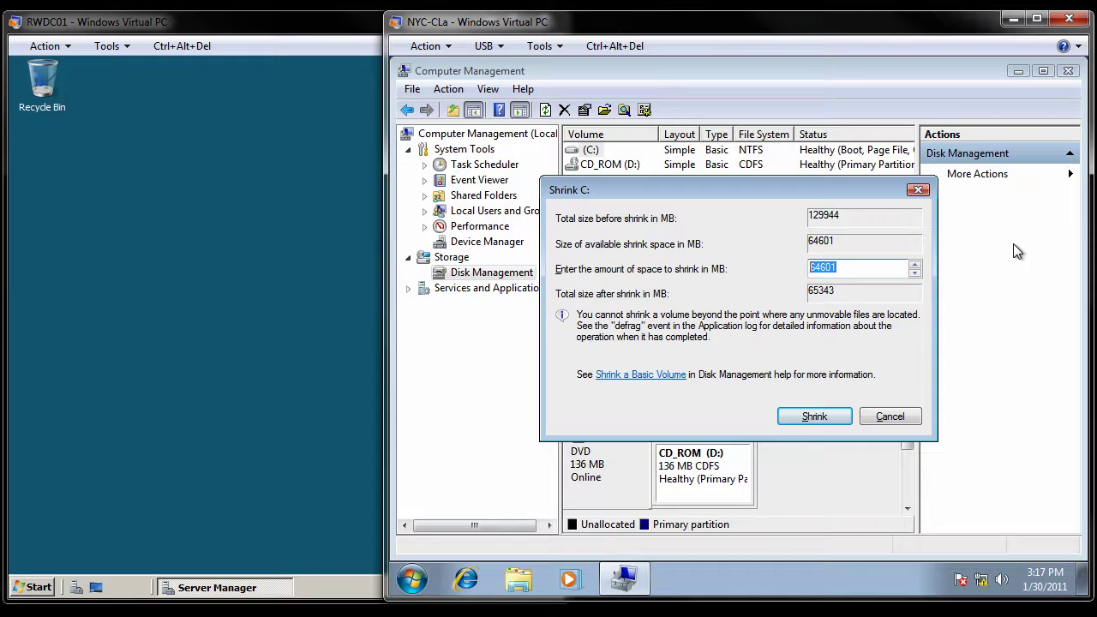
type("19998")
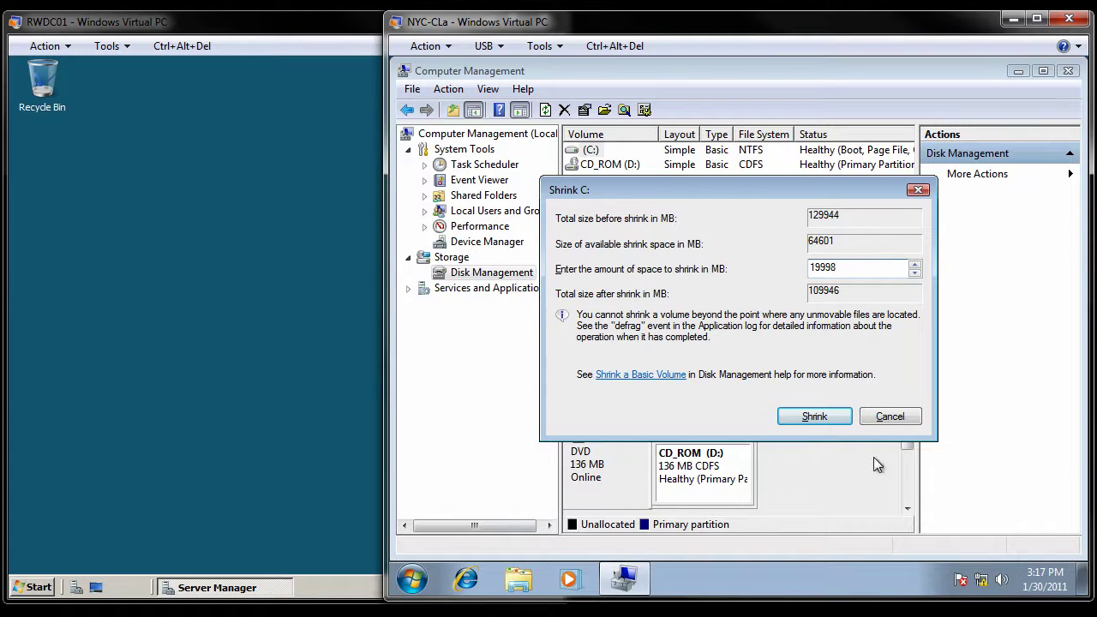
left_click(816, 417)
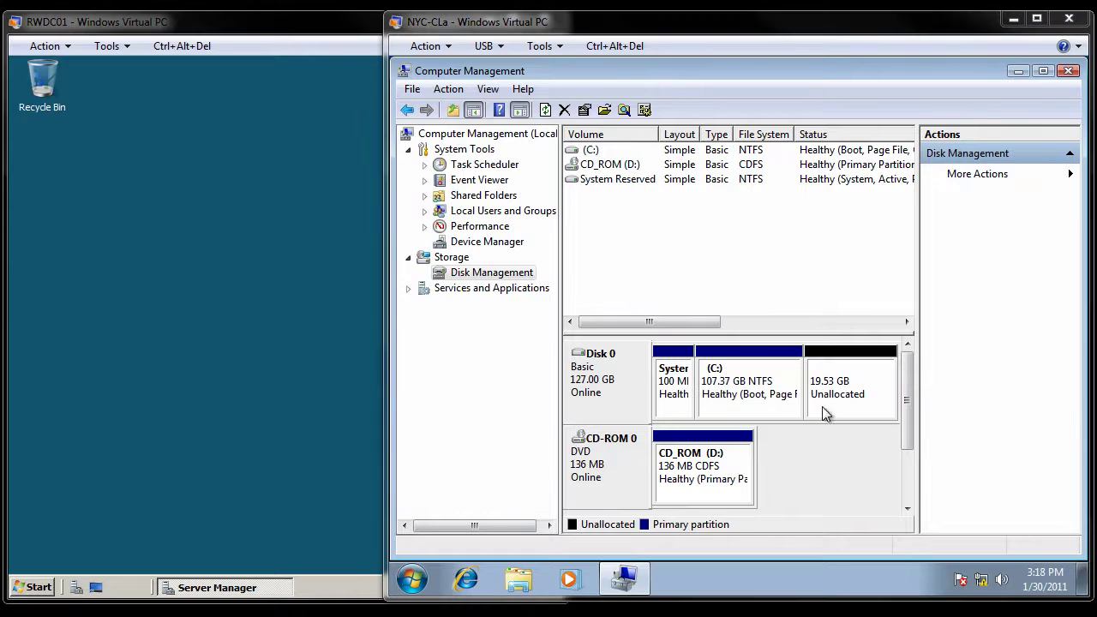
Start a new simple volume in Disk 0's unallocated space and set its size to 2000 MB.
right_click(853, 360)
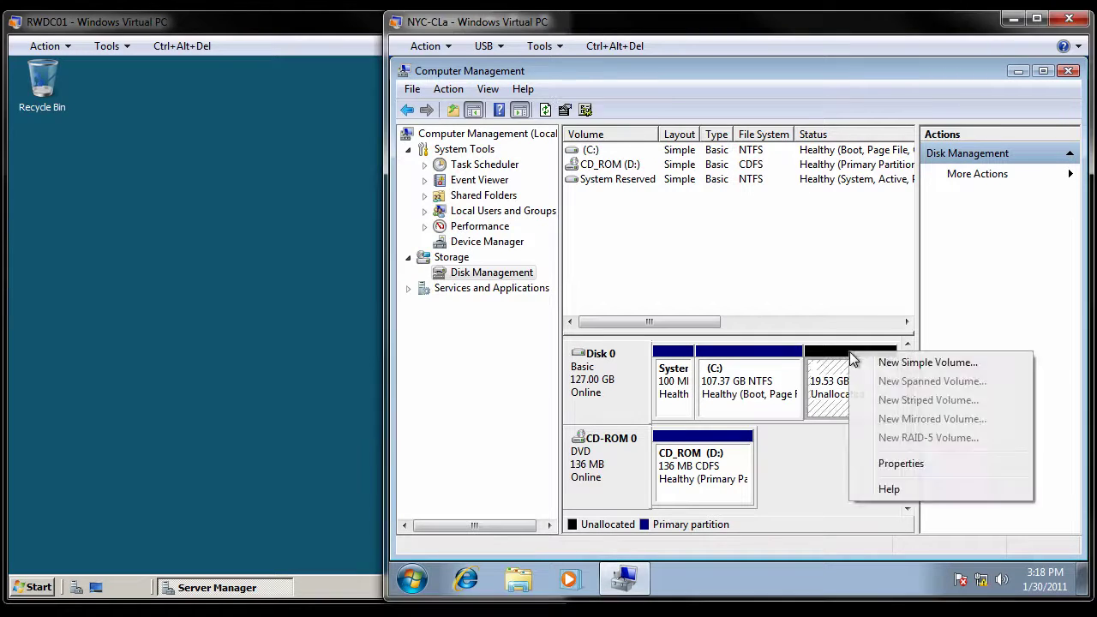
left_click(899, 362)
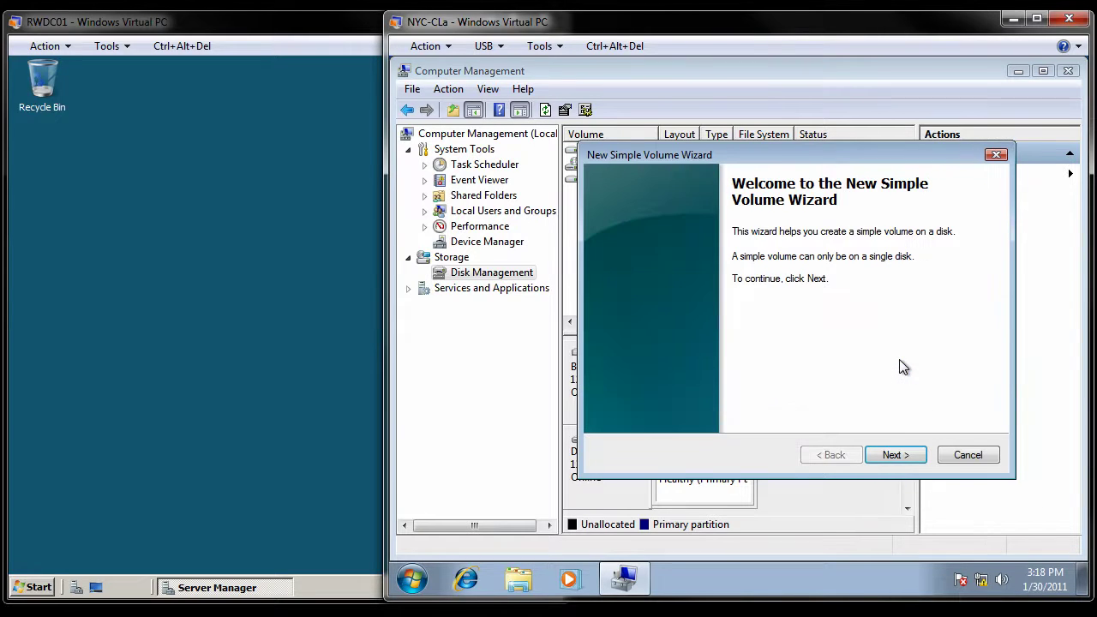
left_click(901, 460)
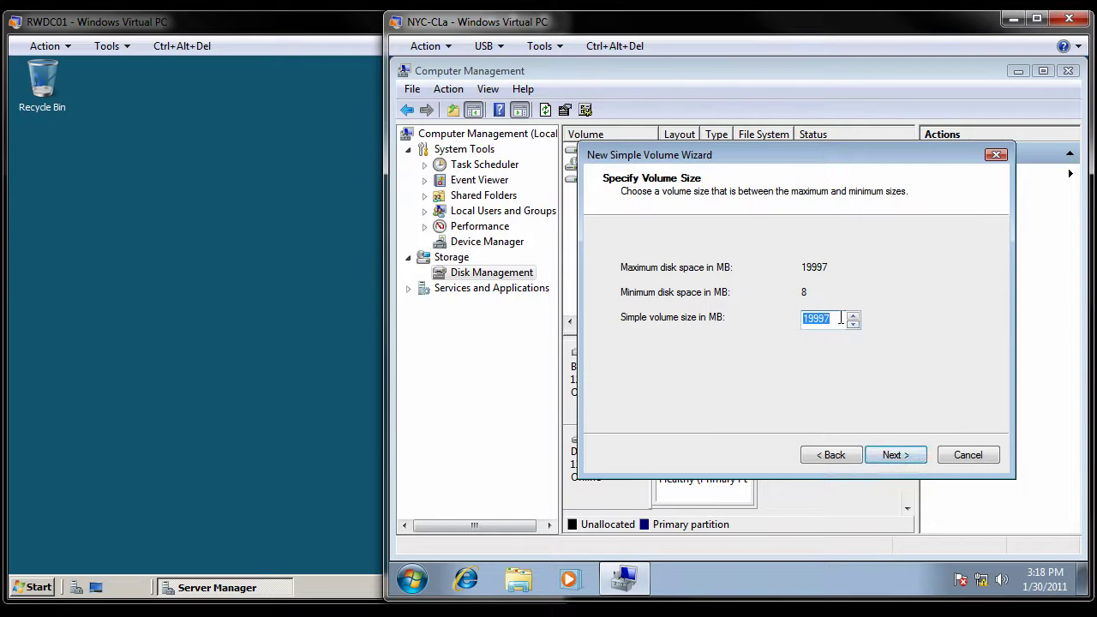
left_click_drag(835, 320, 788, 325)
type("2000")
left_click(895, 454)
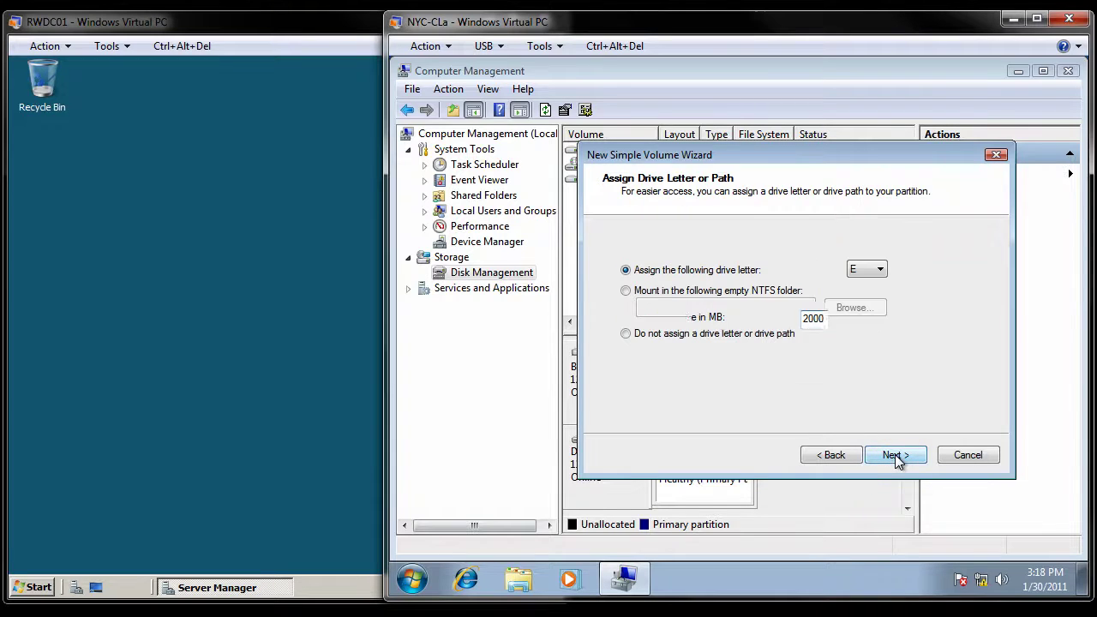
Assign drive letter X to the new simple volume.
left_click(877, 269)
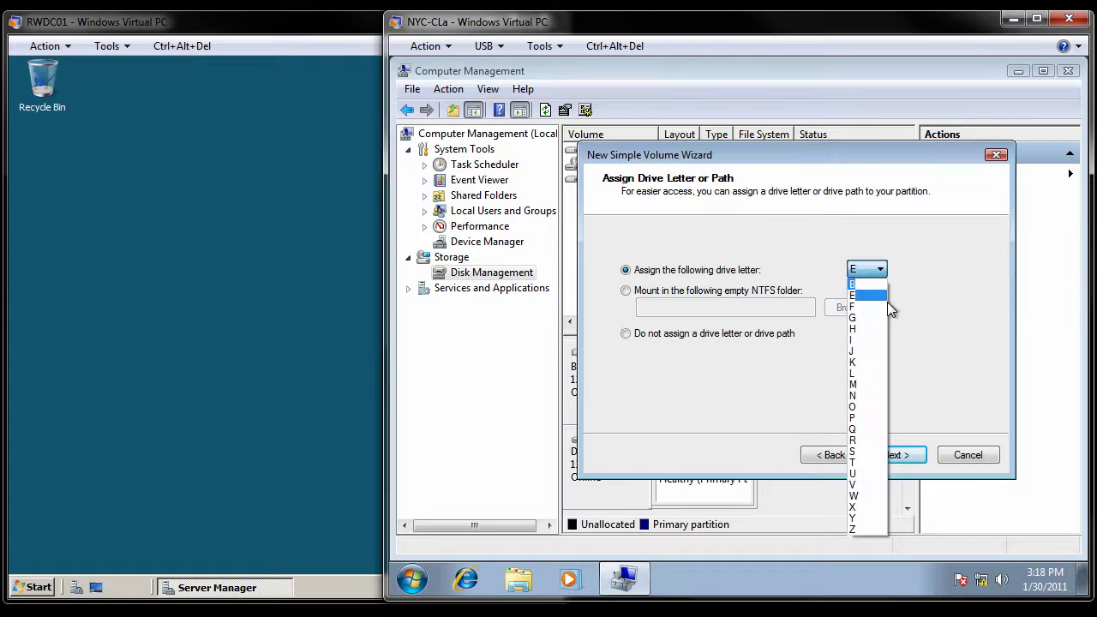
left_click(867, 506)
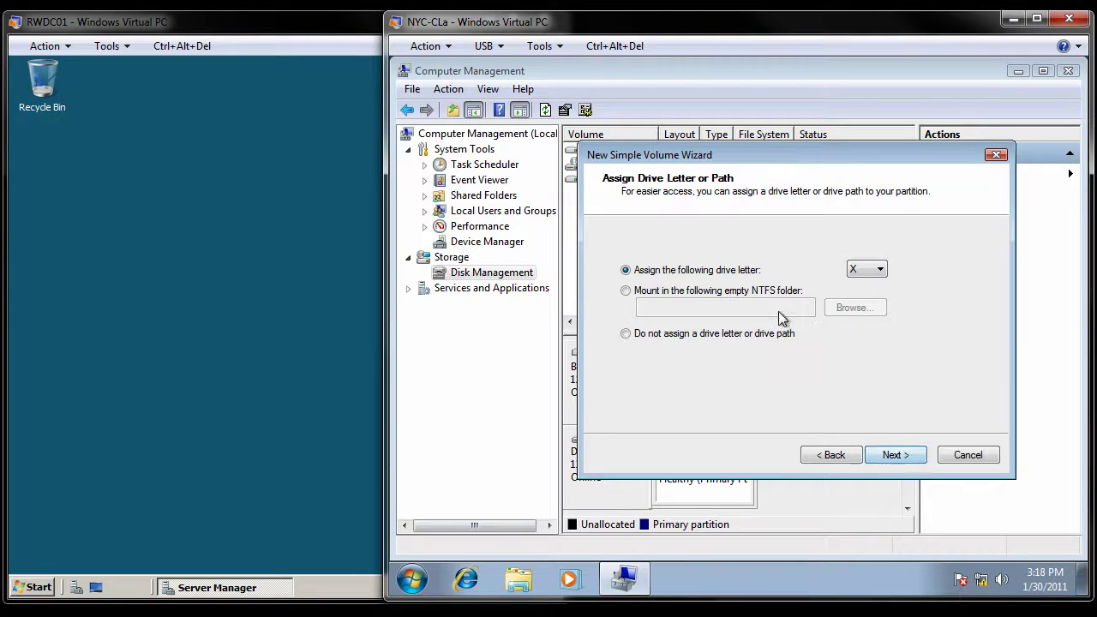
left_click(897, 454)
Set the new volume's file system to FAT32 and its label to Alice1, and finish creating it.
left_click(855, 308)
left_click(857, 334)
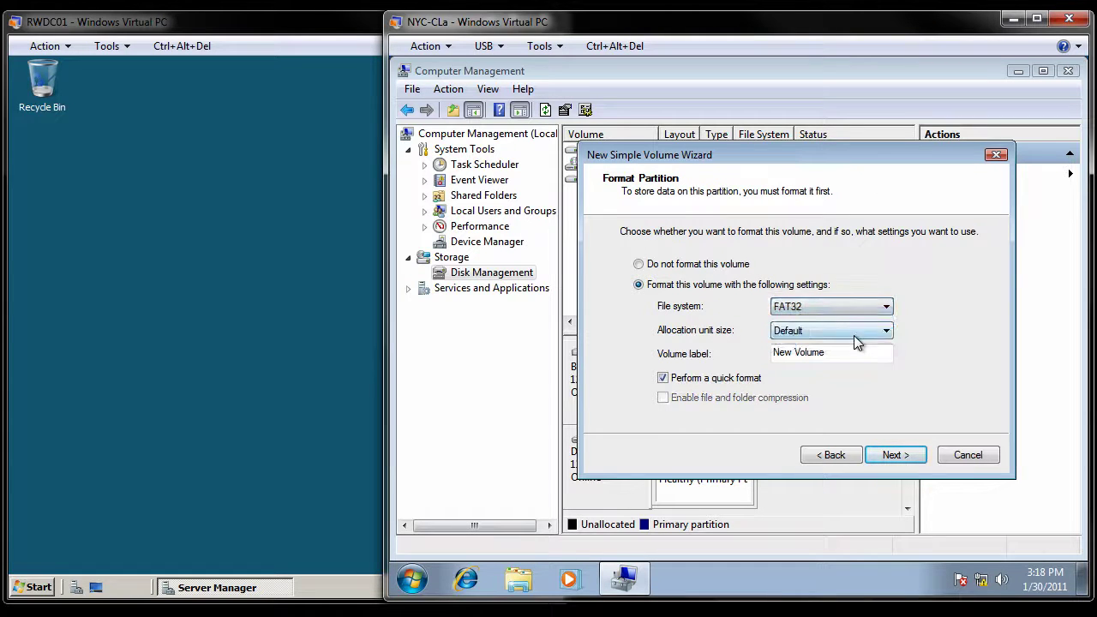
left_click(837, 353)
left_click_drag(825, 352, 767, 352)
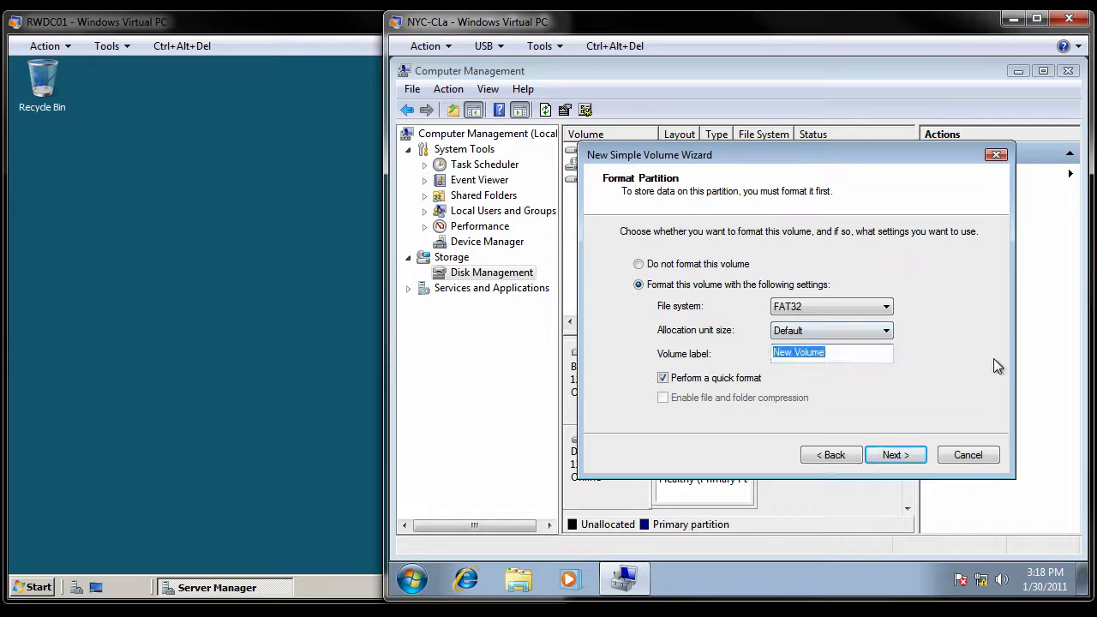
type("Alice1")
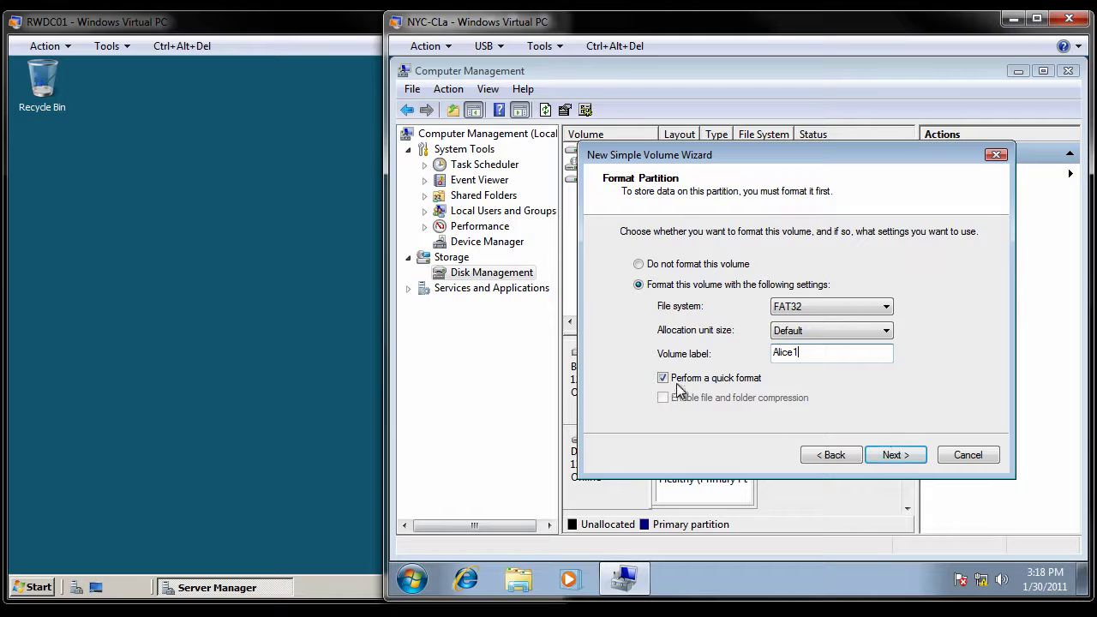
left_click(895, 455)
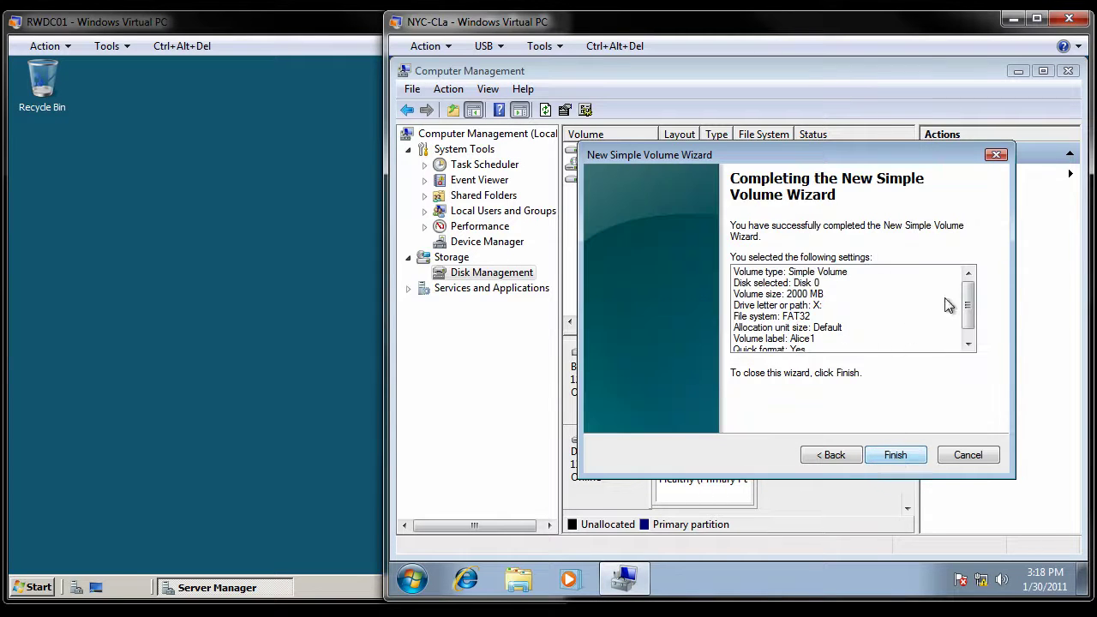
left_click_drag(969, 294, 970, 307)
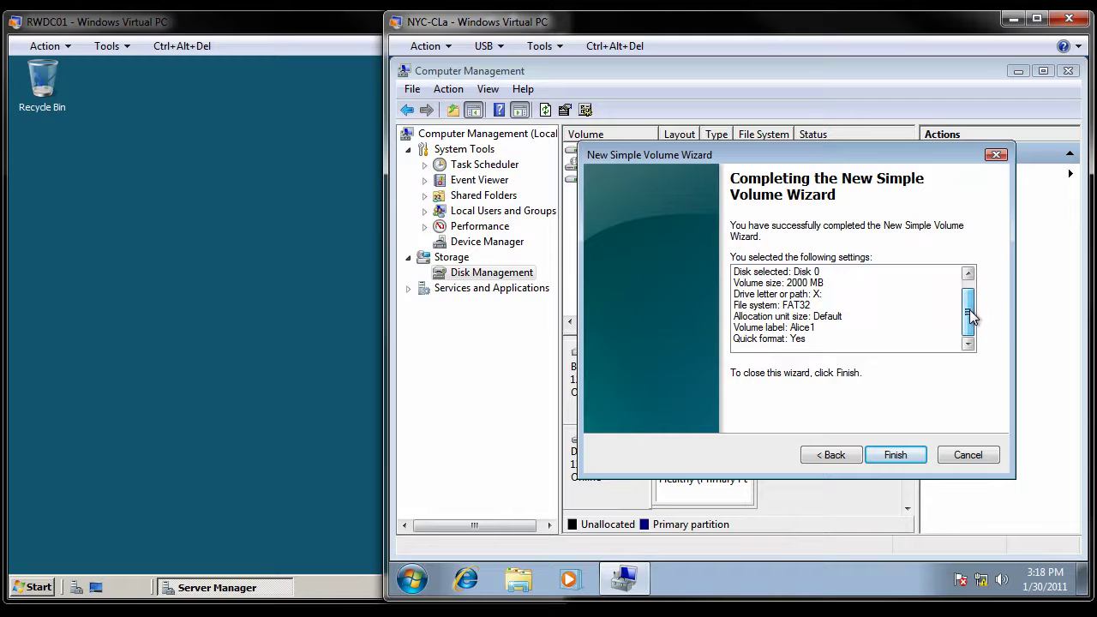
left_click(898, 455)
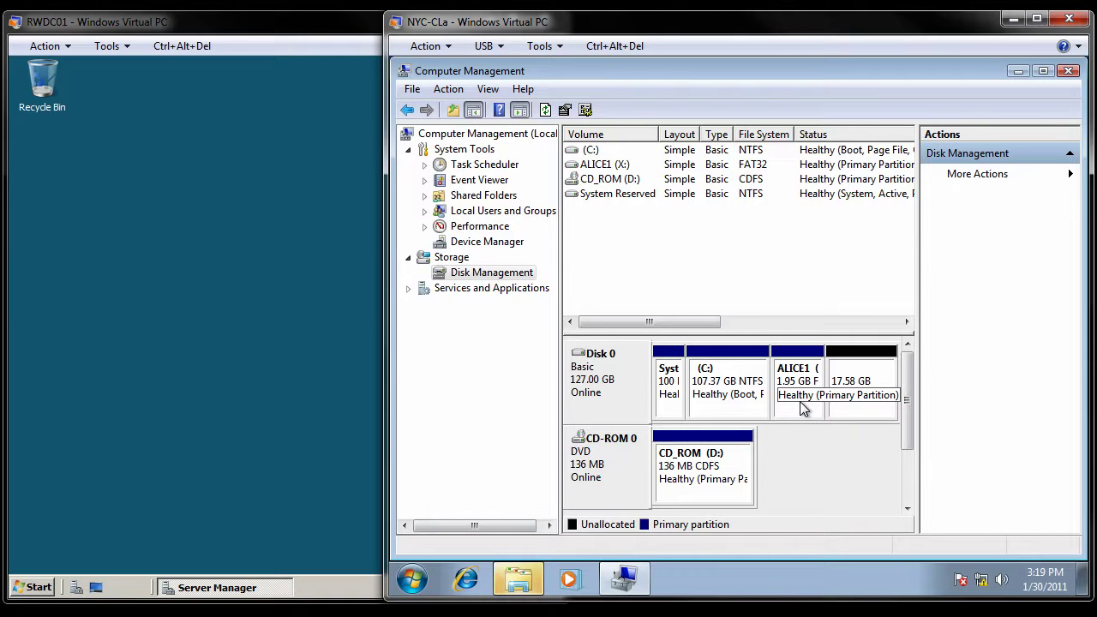
Open the ALICE1 (X:) volume, go to Network and turn on network discovery and file sharing.
right_click(794, 355)
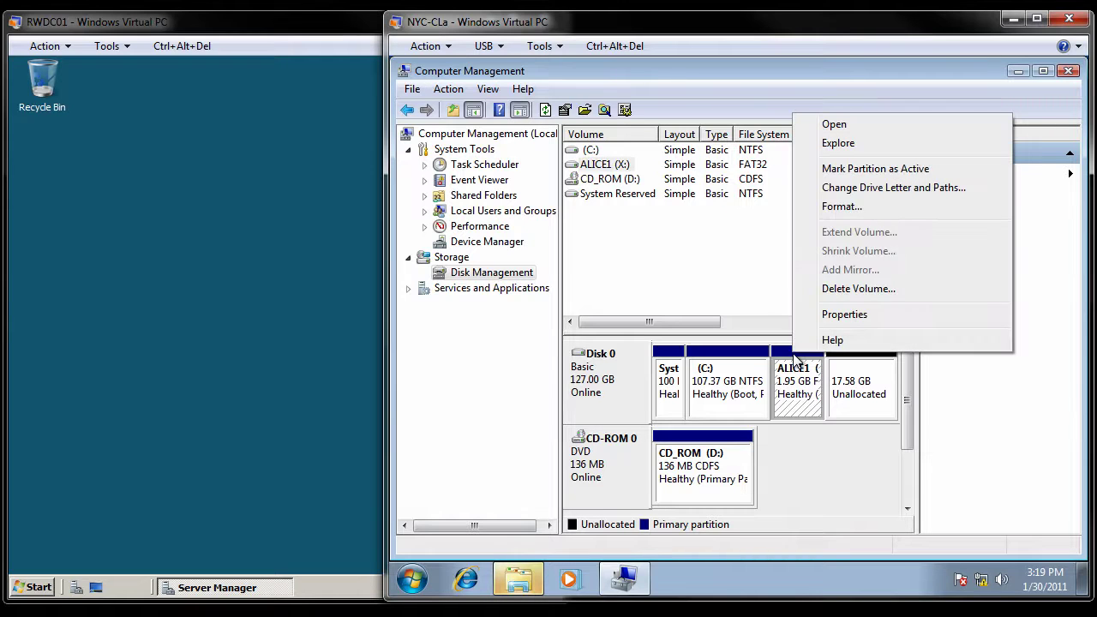
left_click(843, 123)
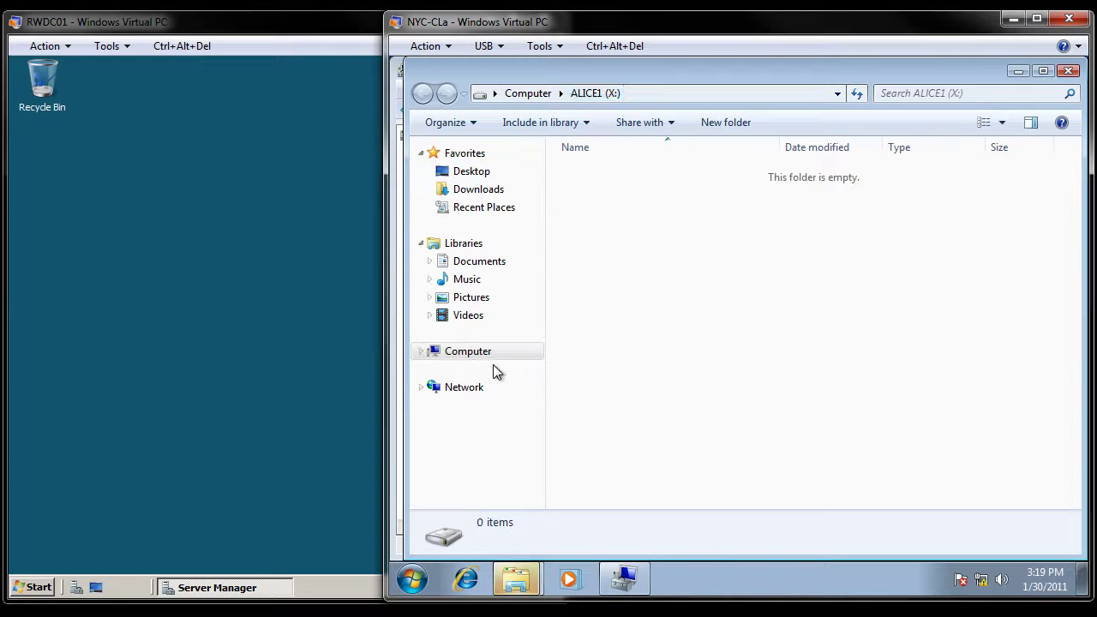
left_click(453, 390)
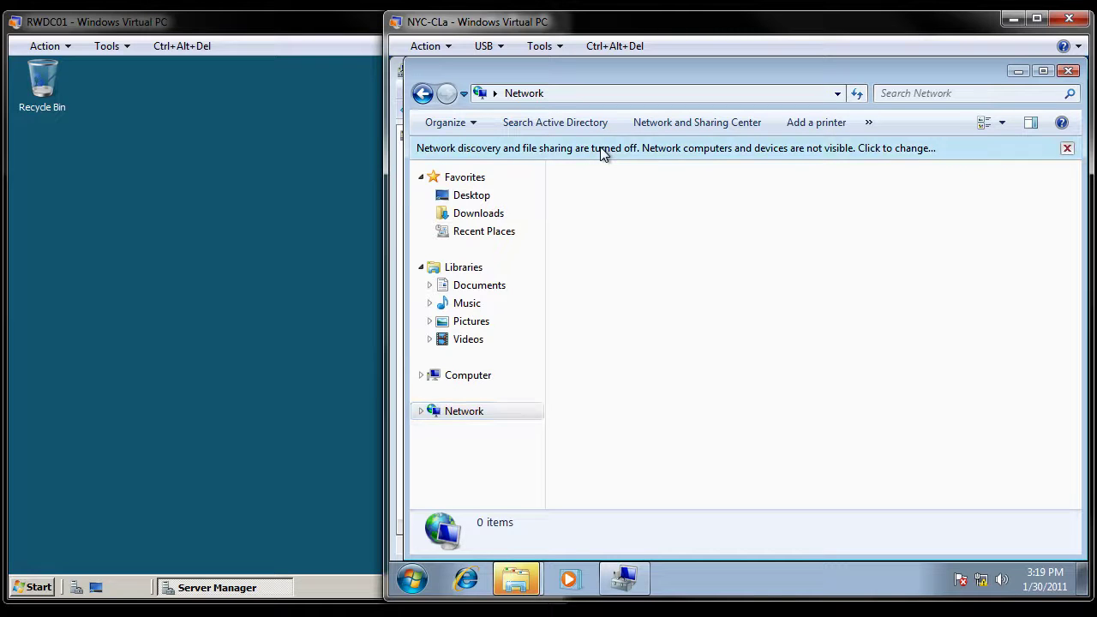
left_click(601, 149)
left_click(653, 161)
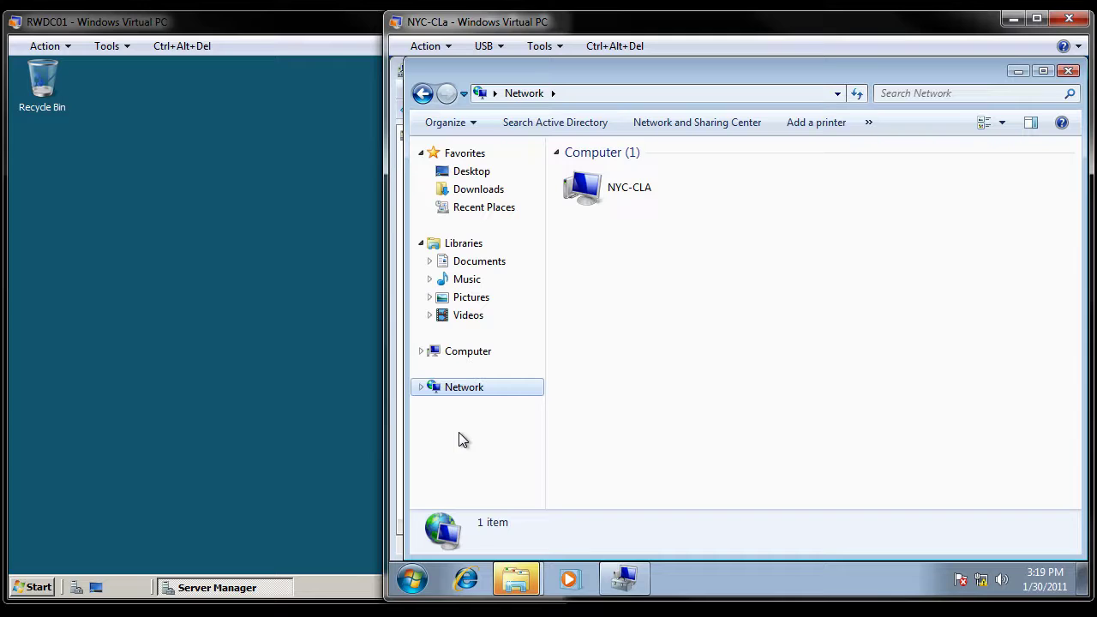
Open the Downloads share on the server \\RWDC01.
left_click(412, 581)
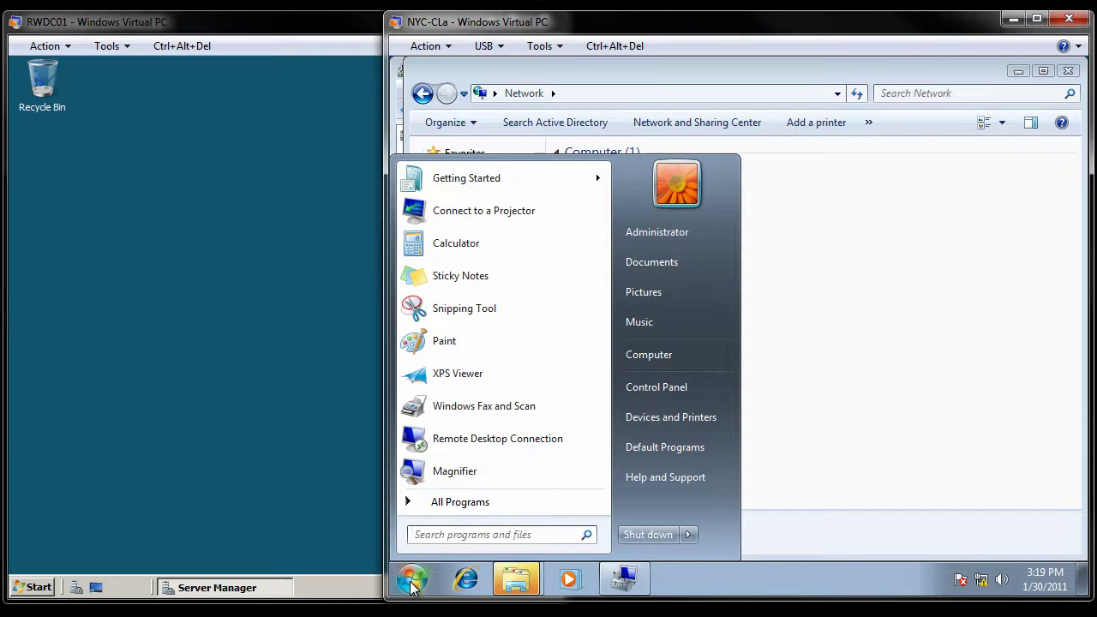
type("\\\\")
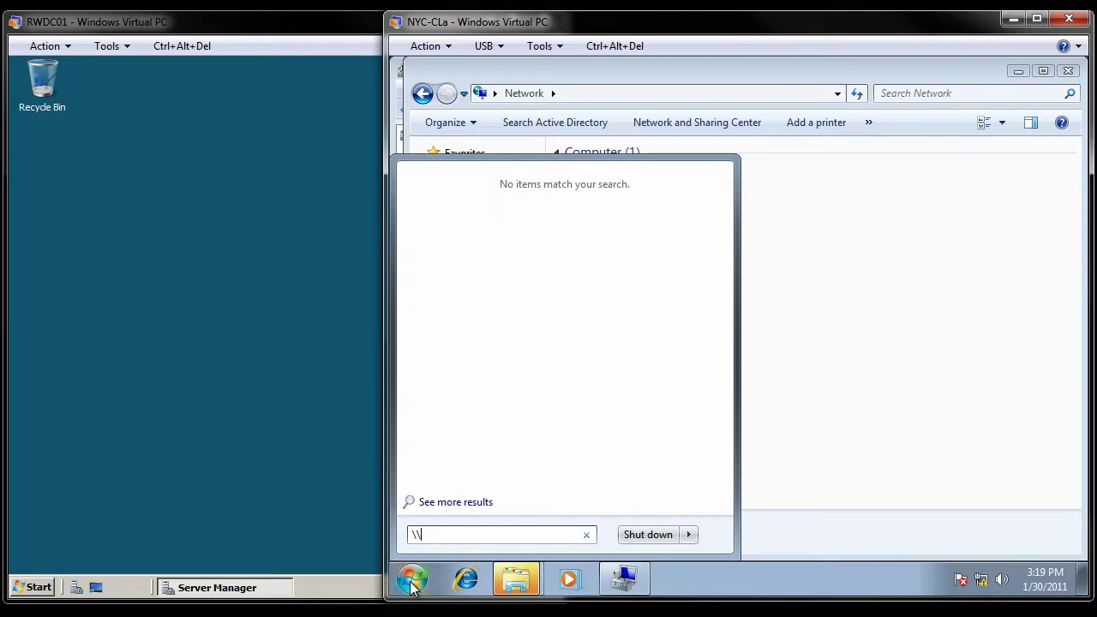
type("RWDC01\\")
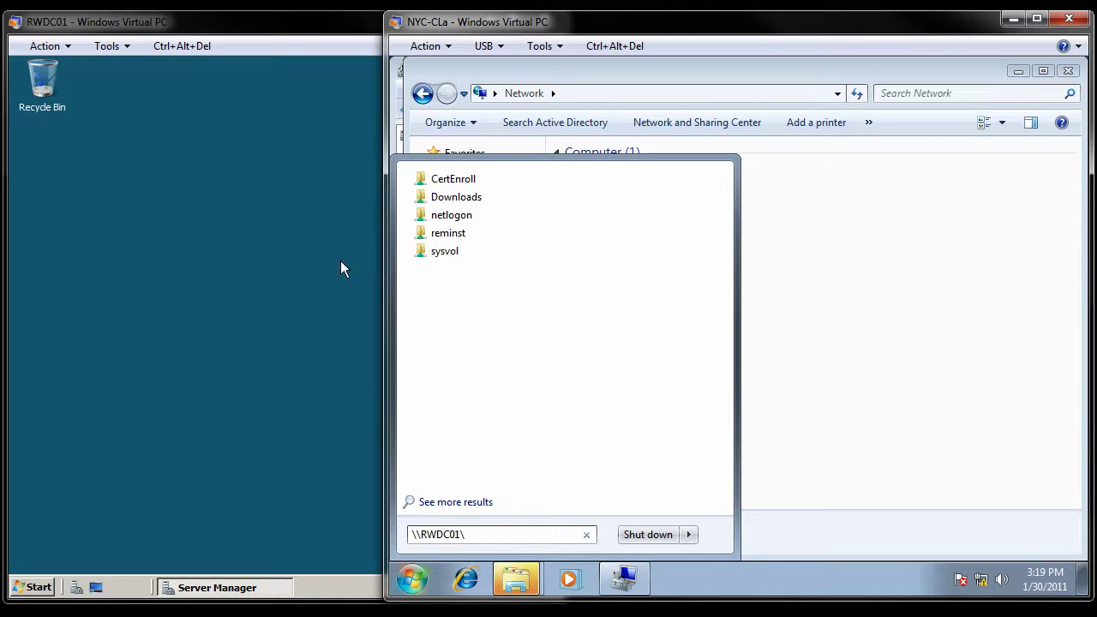
left_click(463, 198)
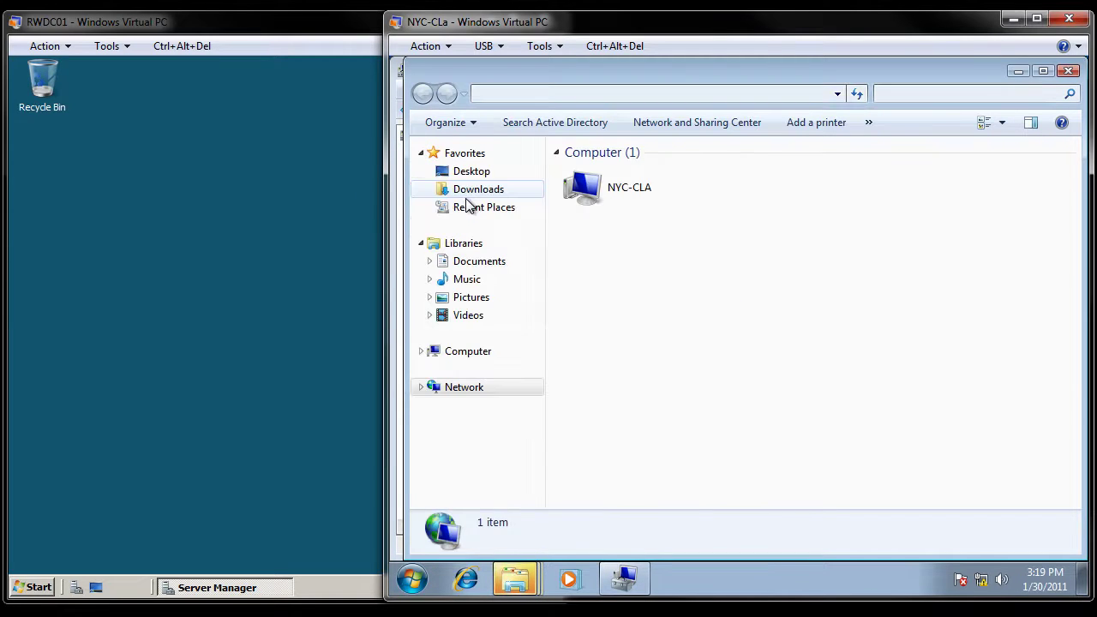
Try to copy the win7pro folder from the Downloads share to ALICE1 (X:), and close the share's window.
left_click(419, 354)
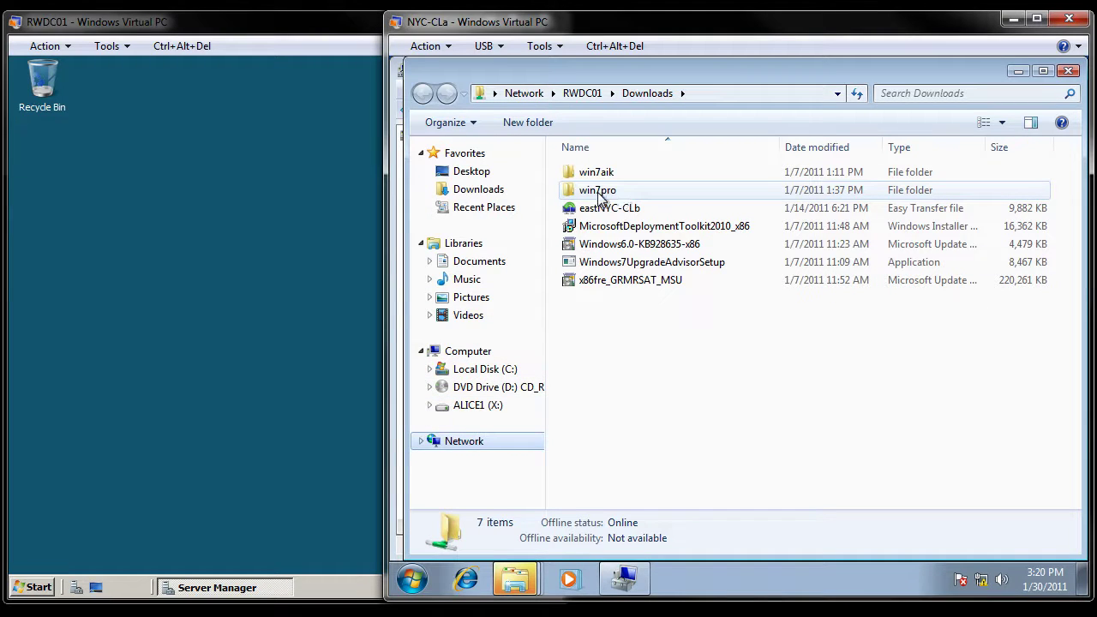
left_click_drag(600, 192, 490, 410)
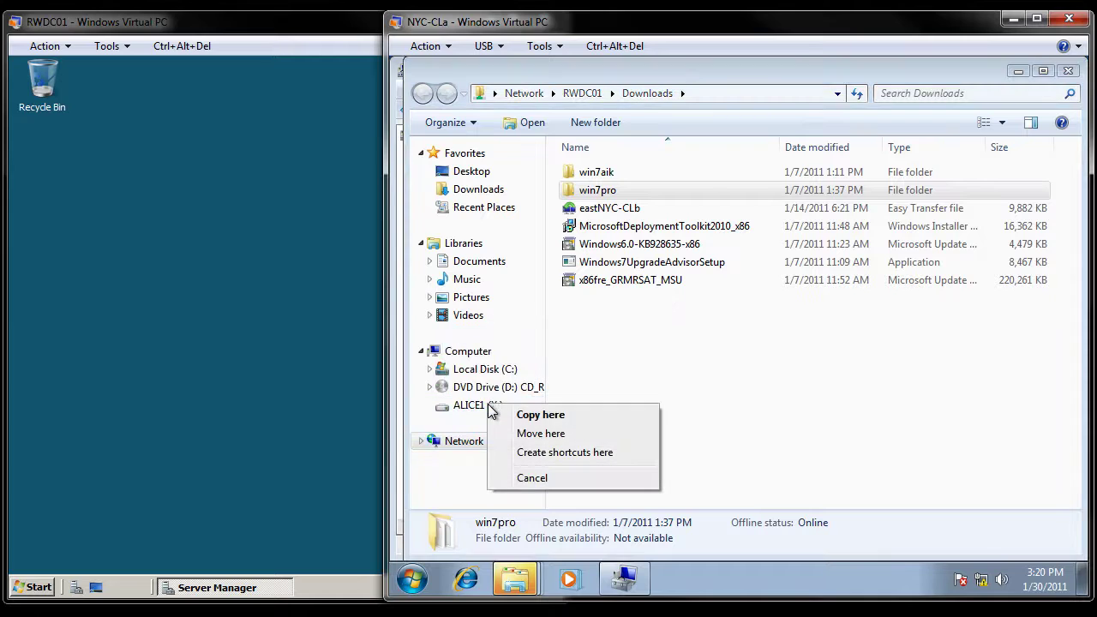
left_click(562, 416)
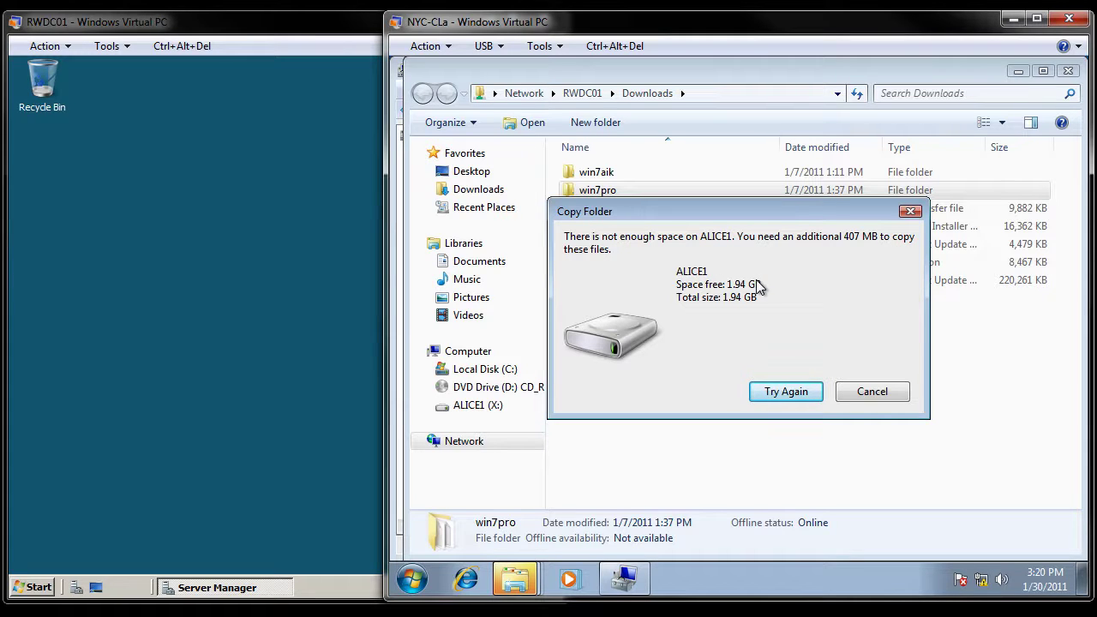
left_click(876, 394)
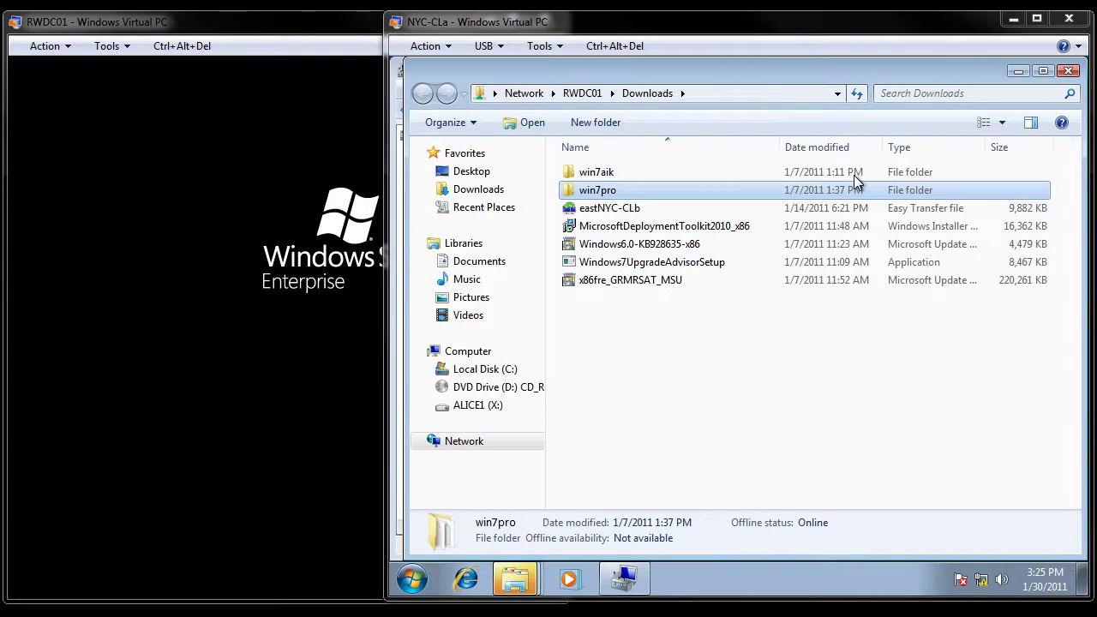
left_click(1068, 70)
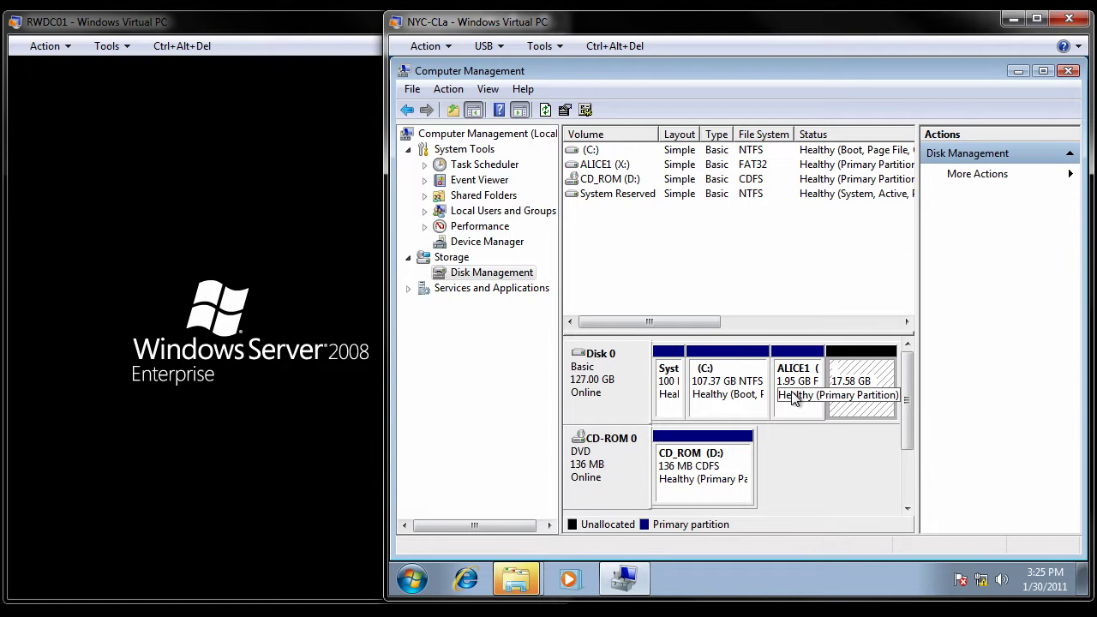
Open a Command Prompt on the Windows 7 client and start DiskPart.
left_click(414, 580)
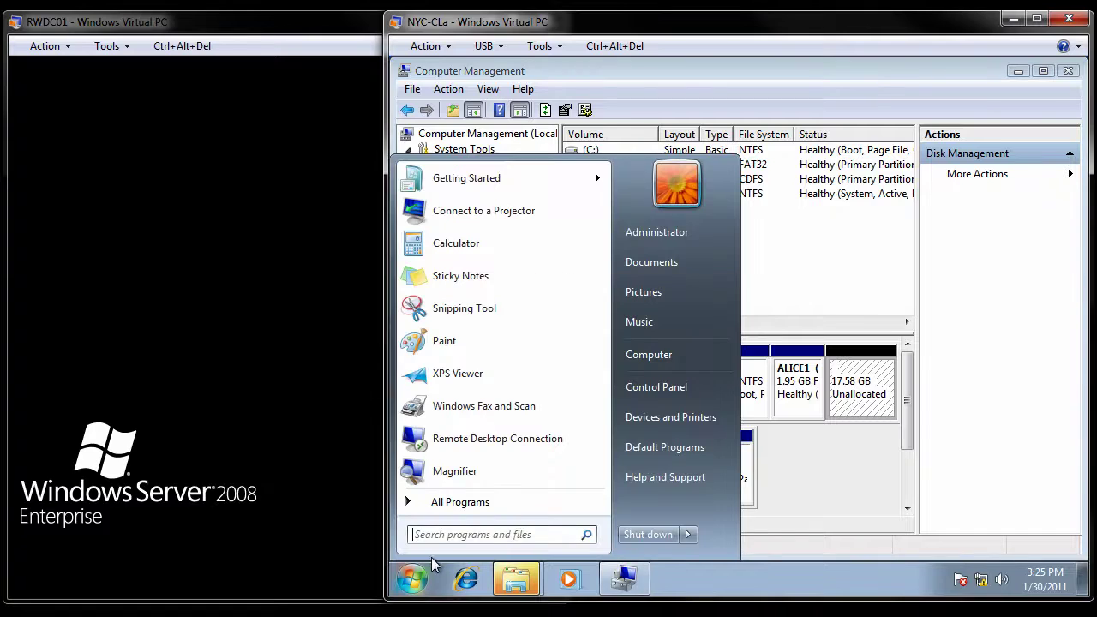
mouse_move(475, 506)
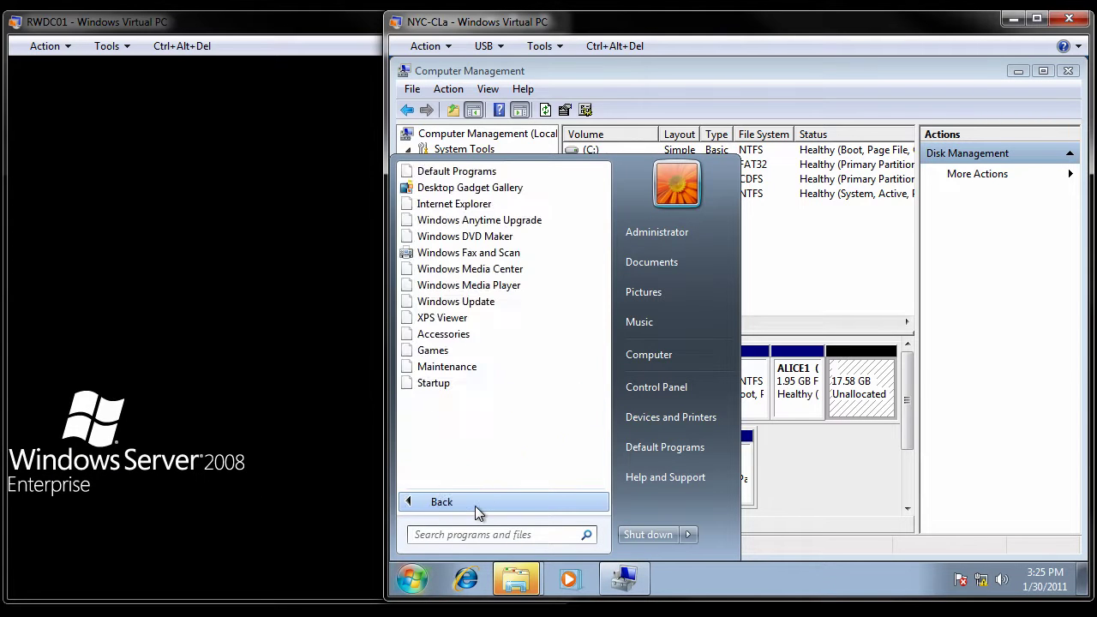
left_click(485, 337)
left_click(502, 210)
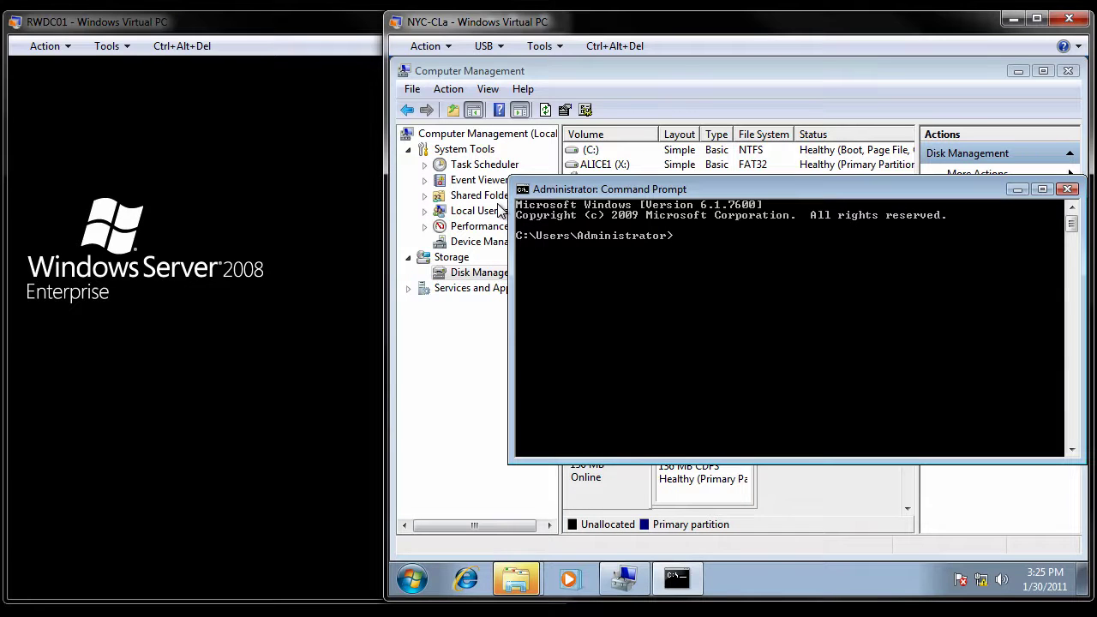
type("diskpar")
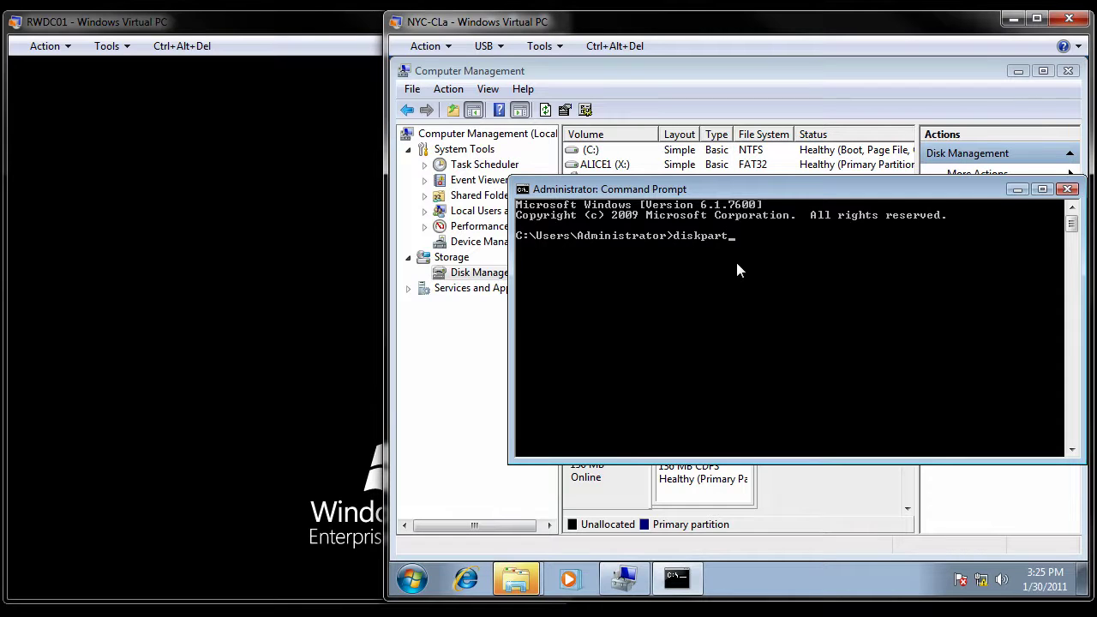
type("t")
key("Return")
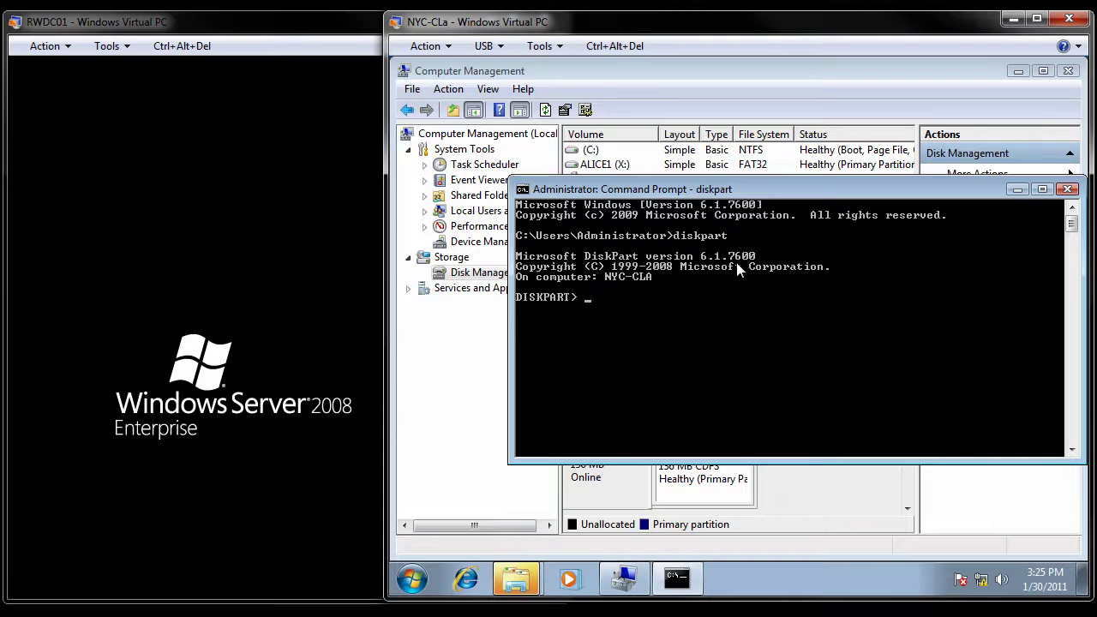
List the partitions of disk 0 in DiskPart and select partition 3.
type("sele")
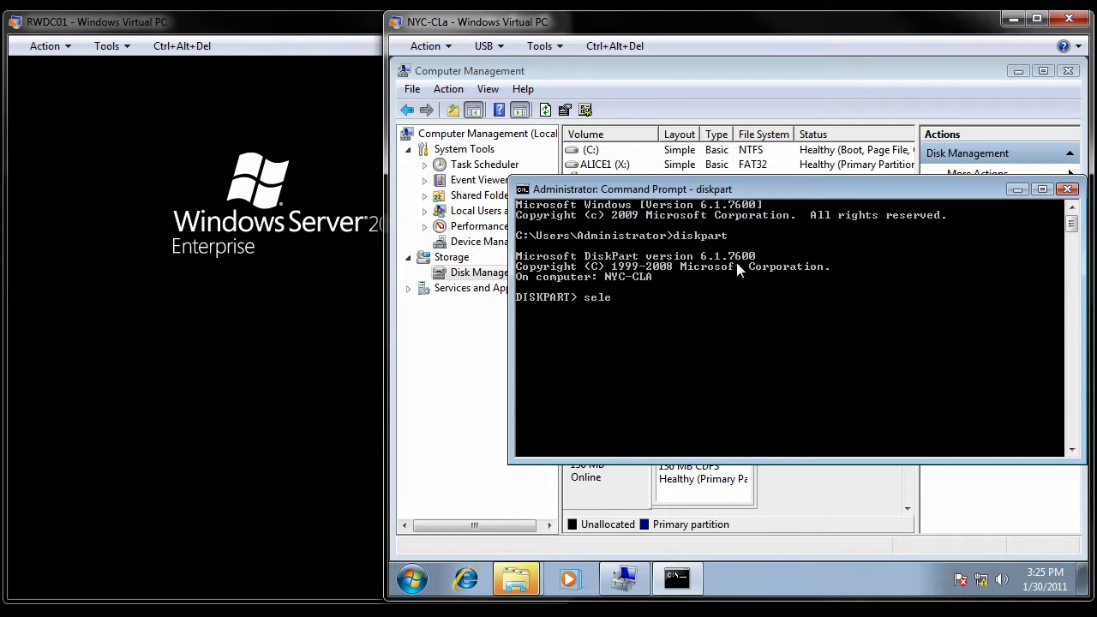
type("ct disk 0")
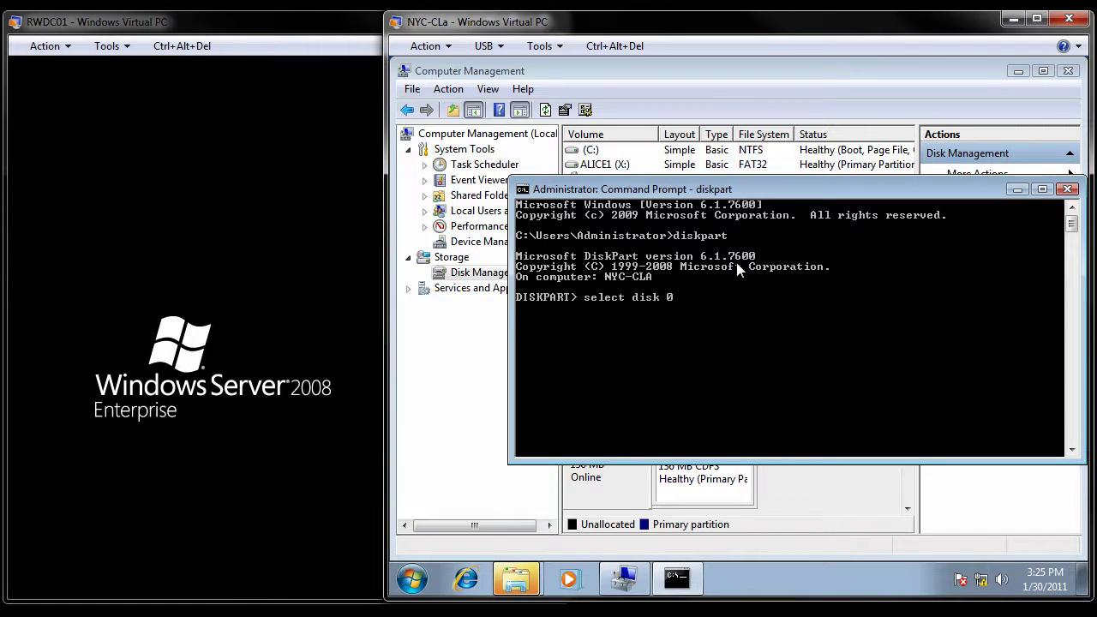
key("Return")
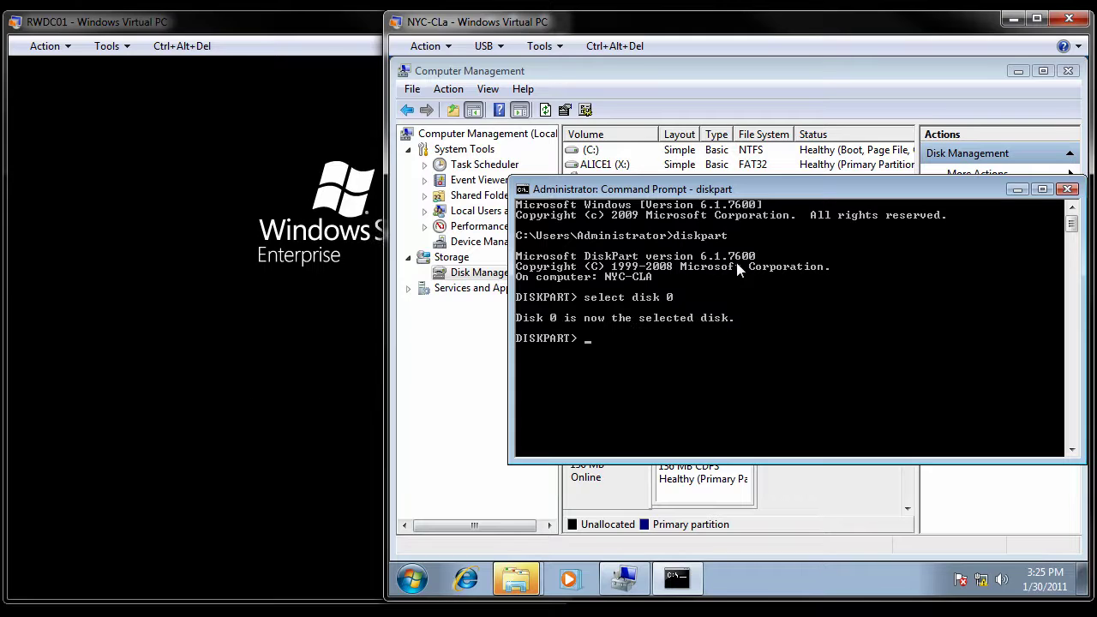
type("lis")
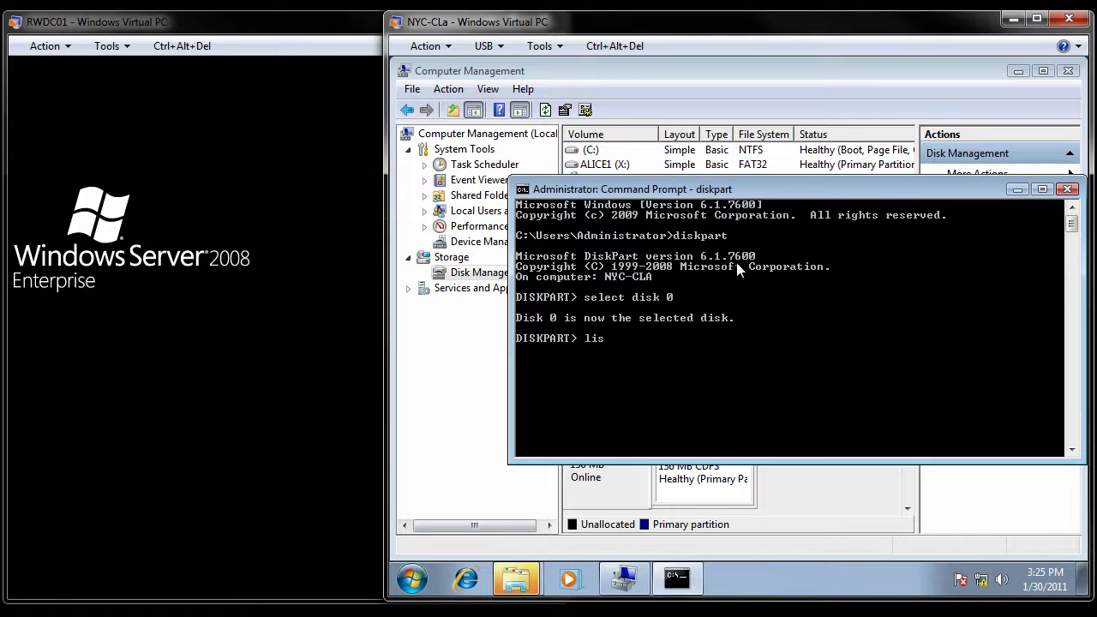
type("t partition")
key("Return")
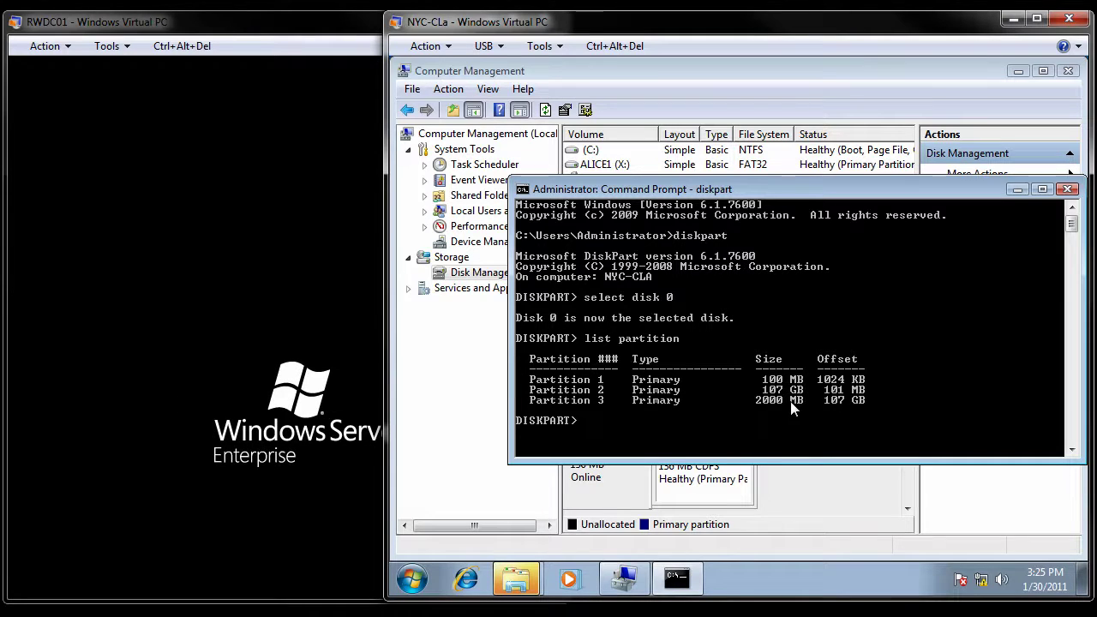
type("select partition 3")
key("Return")
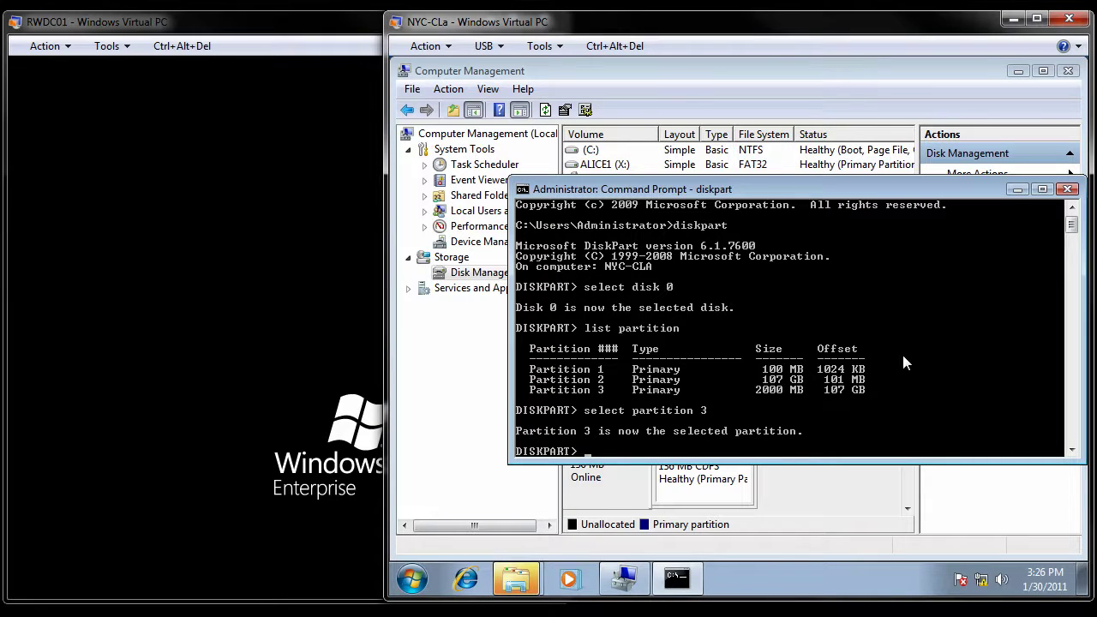
Check the maximum volume size for Disk 0's unallocated space in the New Simple Volume Wizard, and cancel the wizard.
left_click(745, 97)
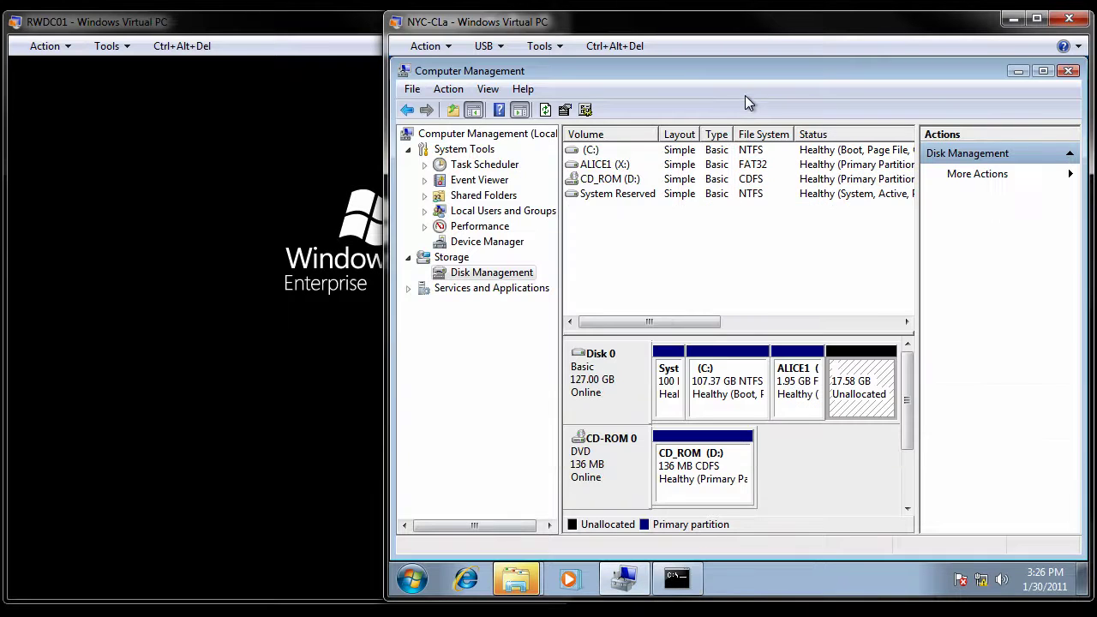
right_click(862, 354)
left_click(910, 364)
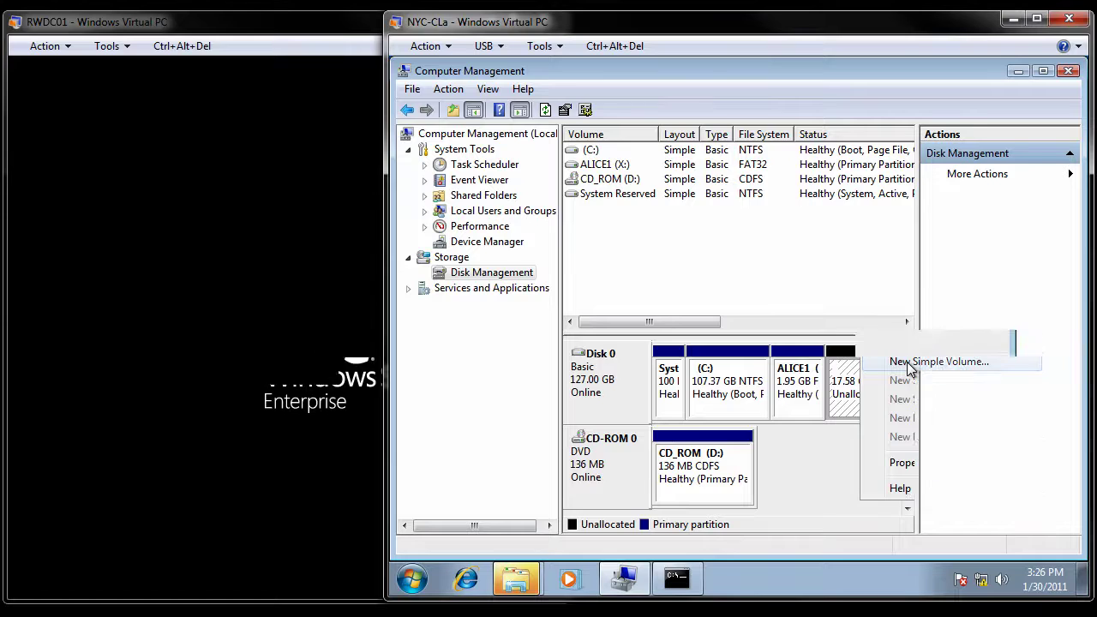
left_click(910, 462)
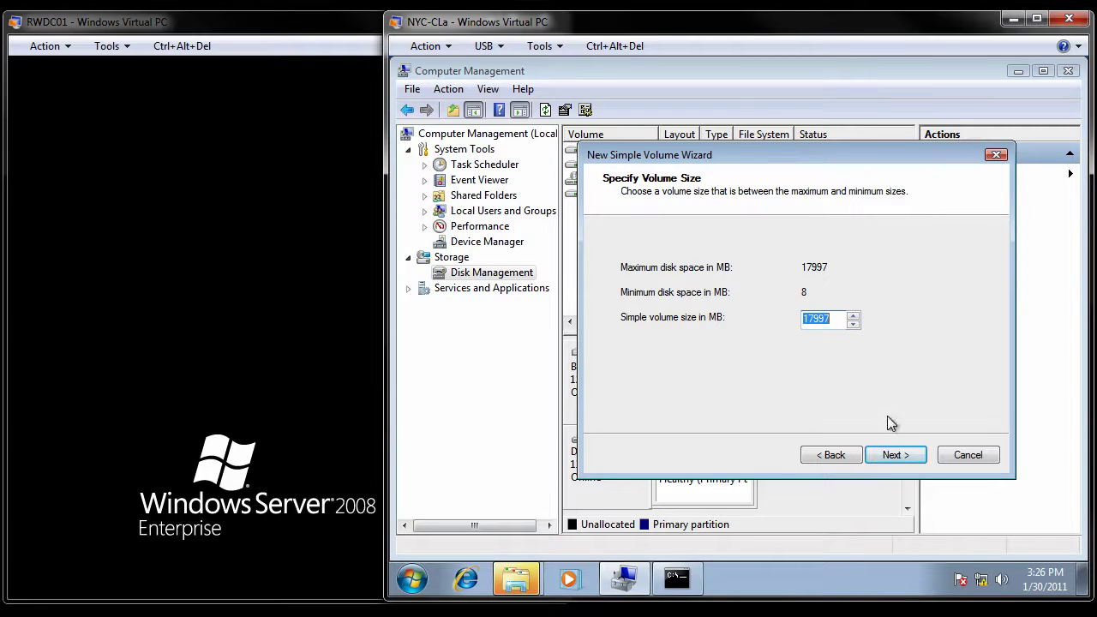
left_click(966, 456)
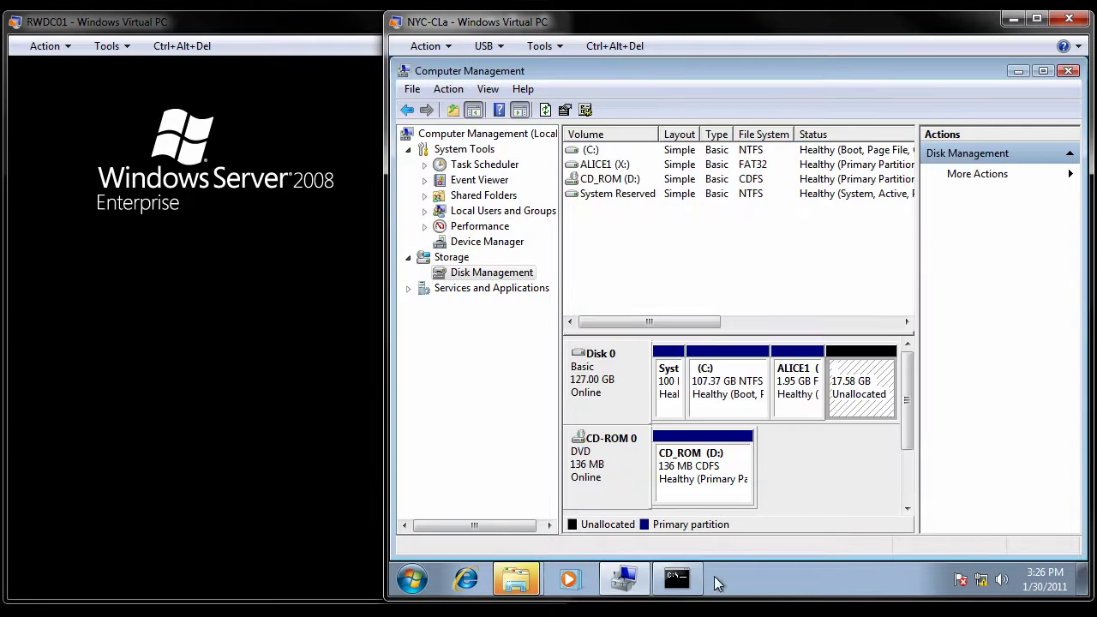
Return to DiskPart and try to extend partition 3 with the command extend size=17997.
left_click(695, 578)
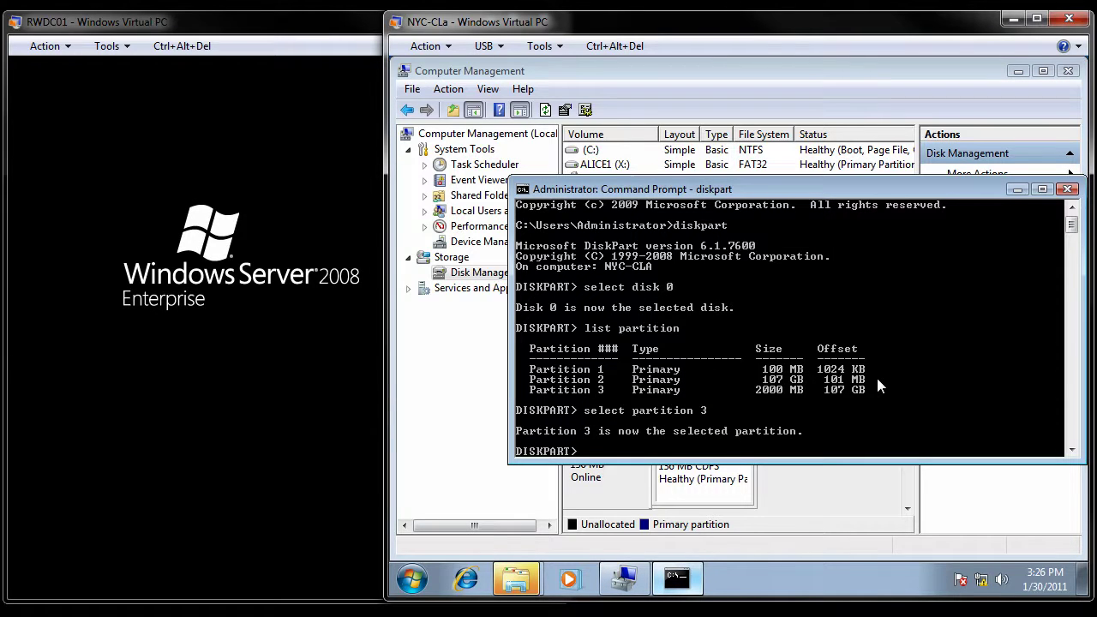
type("extend siz")
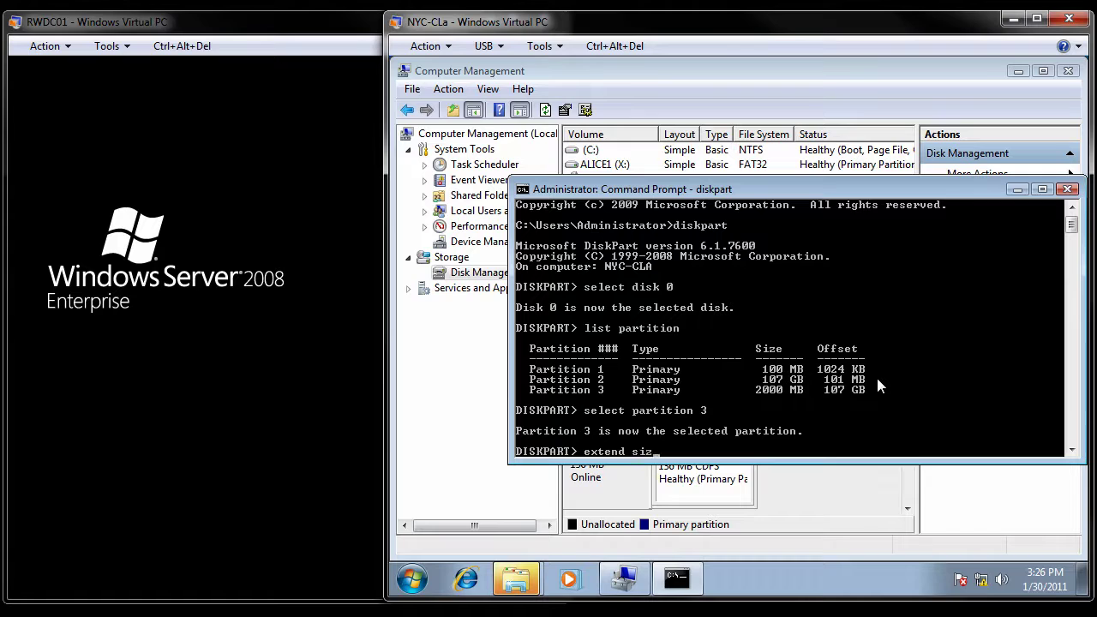
type("e=17")
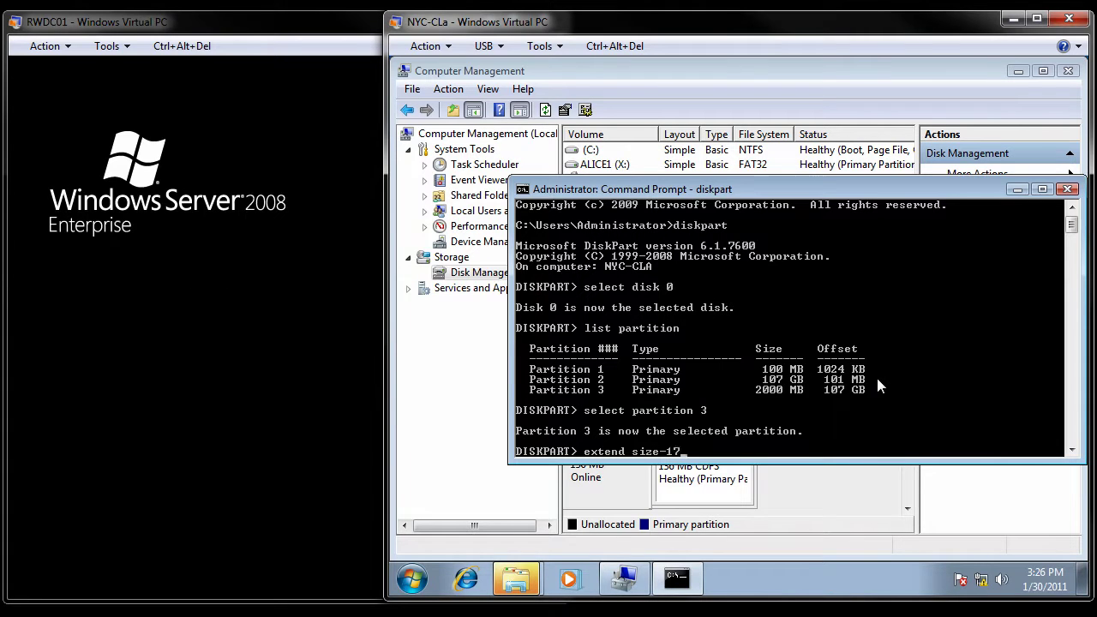
type("997")
key("BackSpace")
key("BackSpace")
key("BackSpace")
key("BackSpace")
key("BackSpace")
key("BackSpace")
type("=17997")
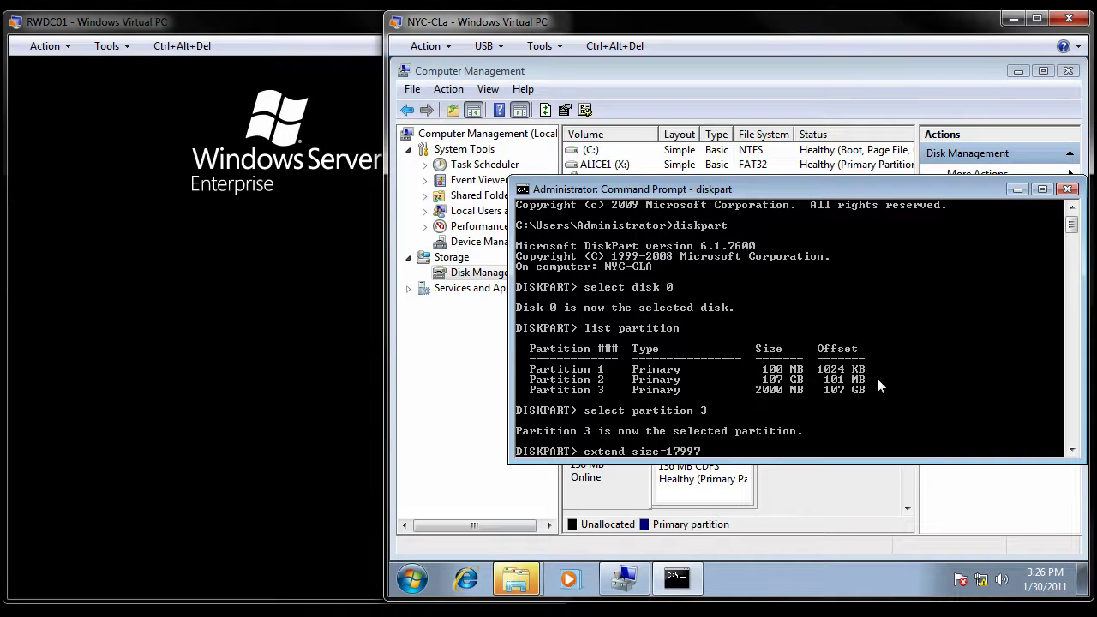
key("Return")
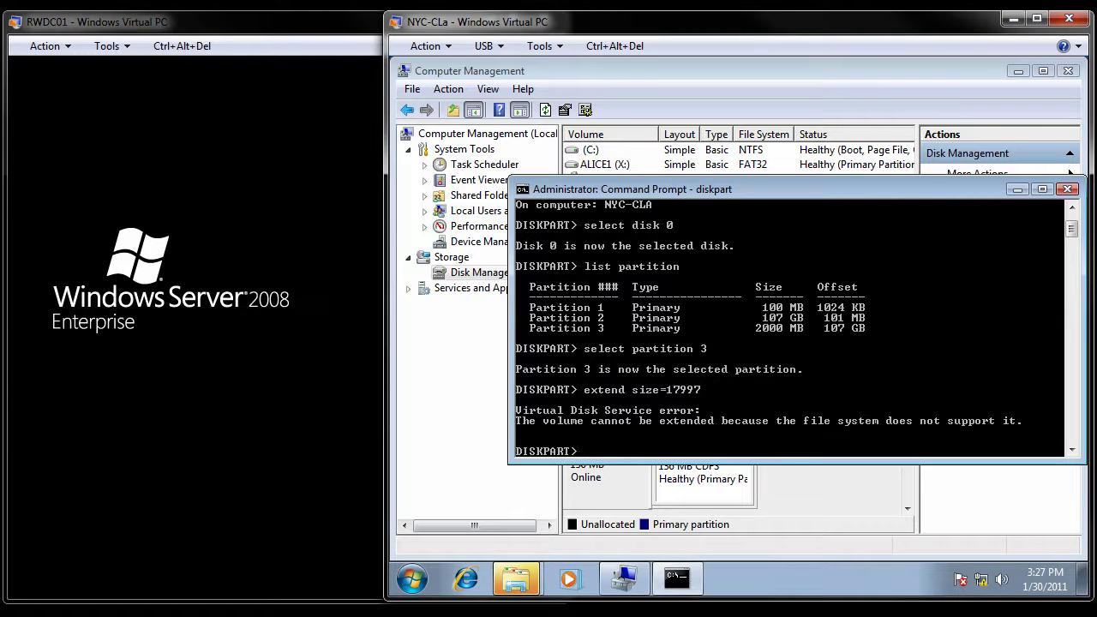
Exit DiskPart and convert drive X: to NTFS with convert x: /fs:ntfs /v /x, giving Alice1 as the current volume label.
type("exit")
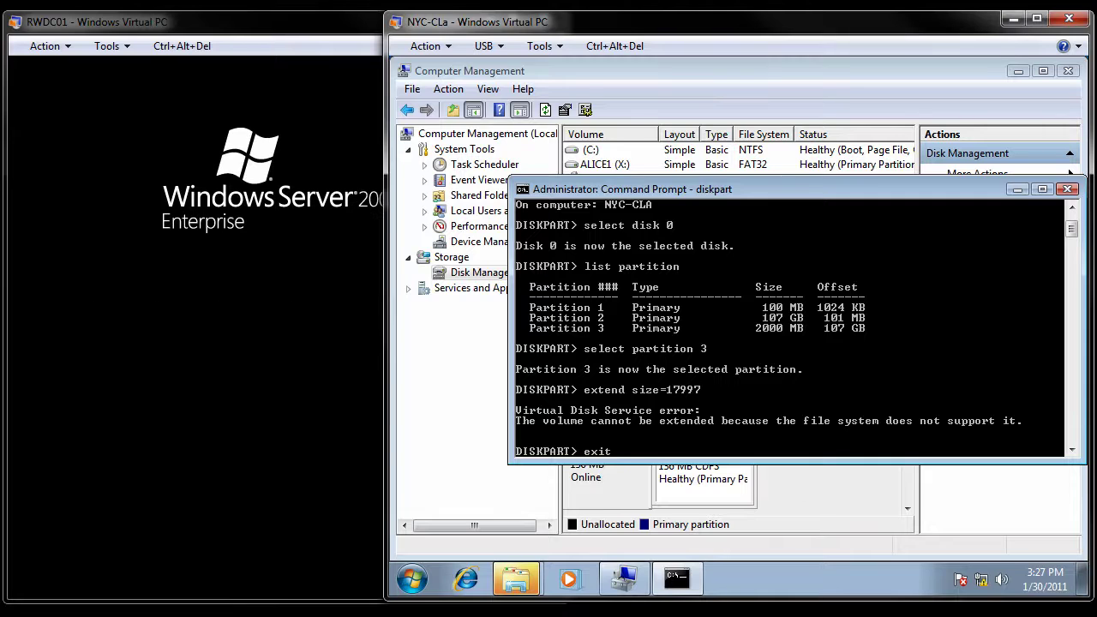
key("Return")
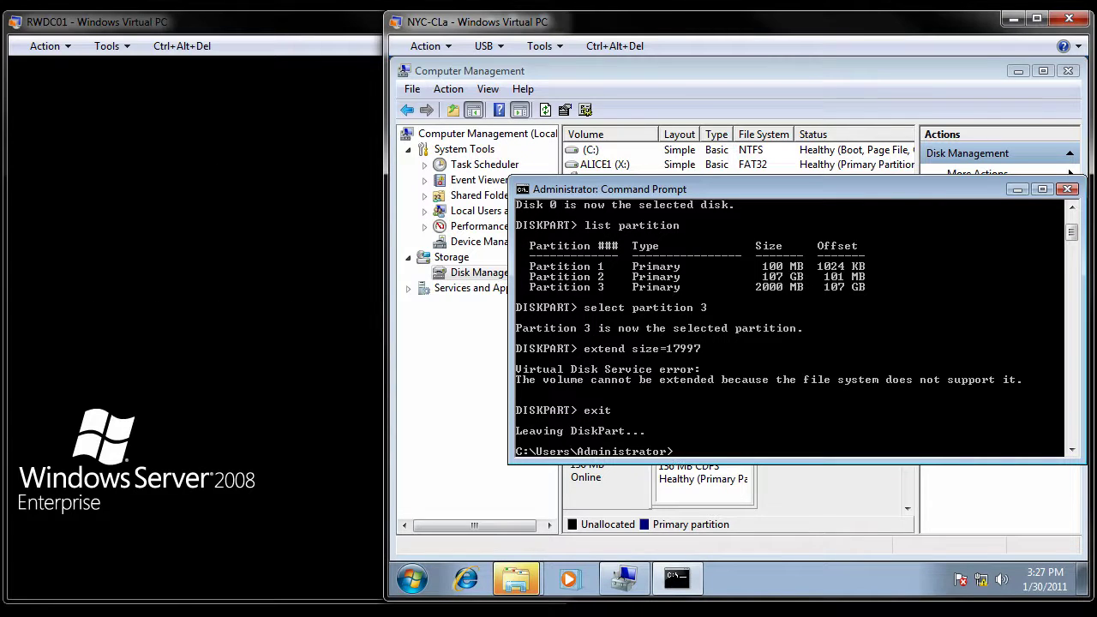
type("convert")
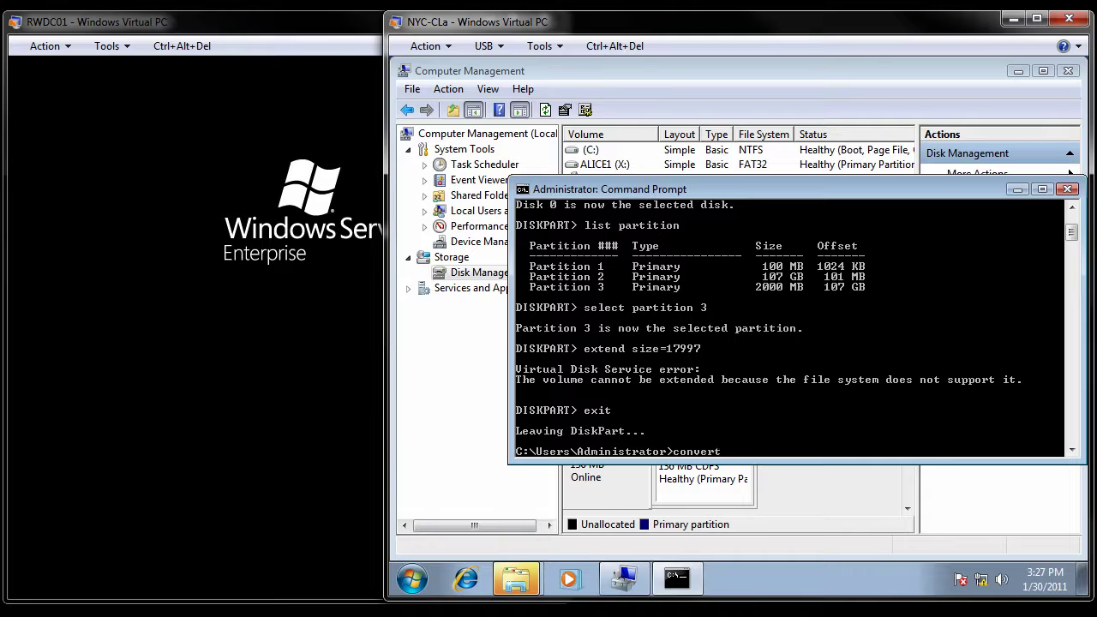
type(" x:")
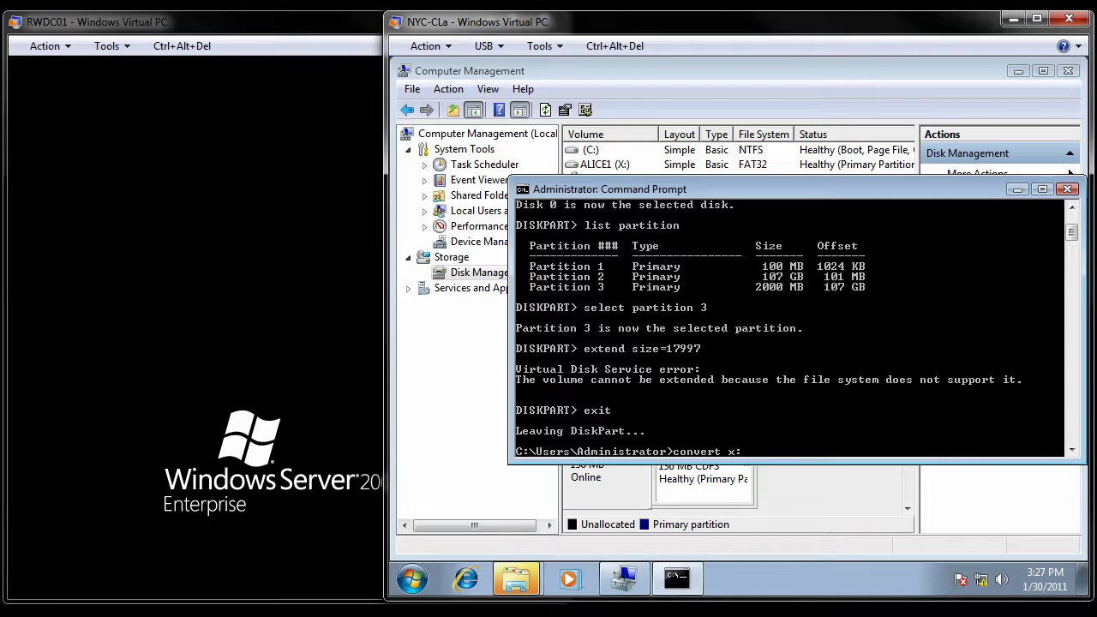
type(" /fs")
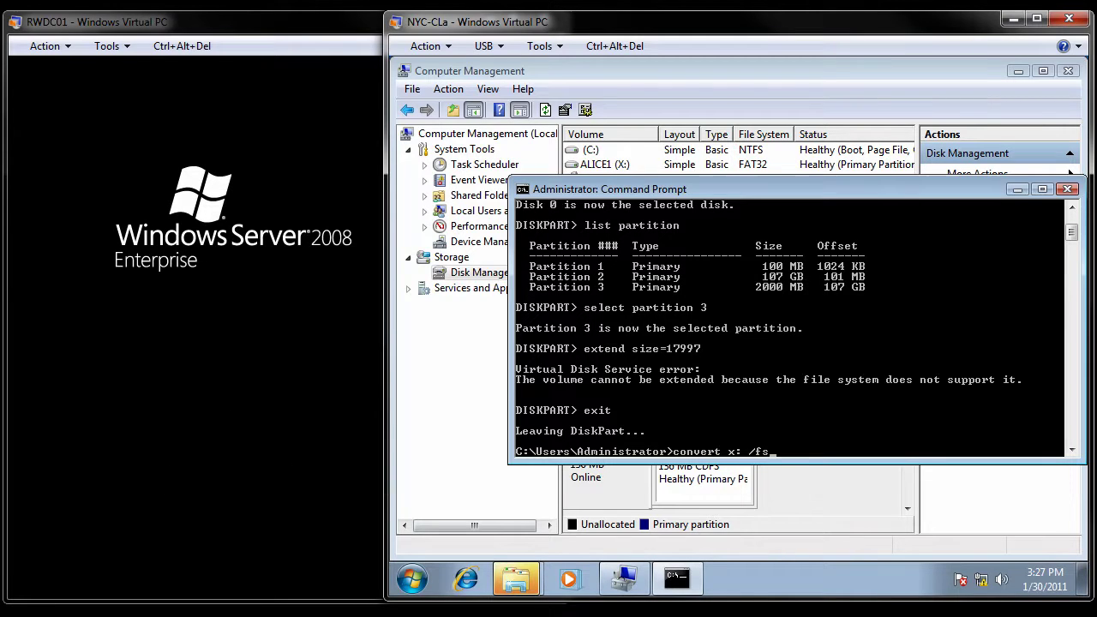
type(":ntfs")
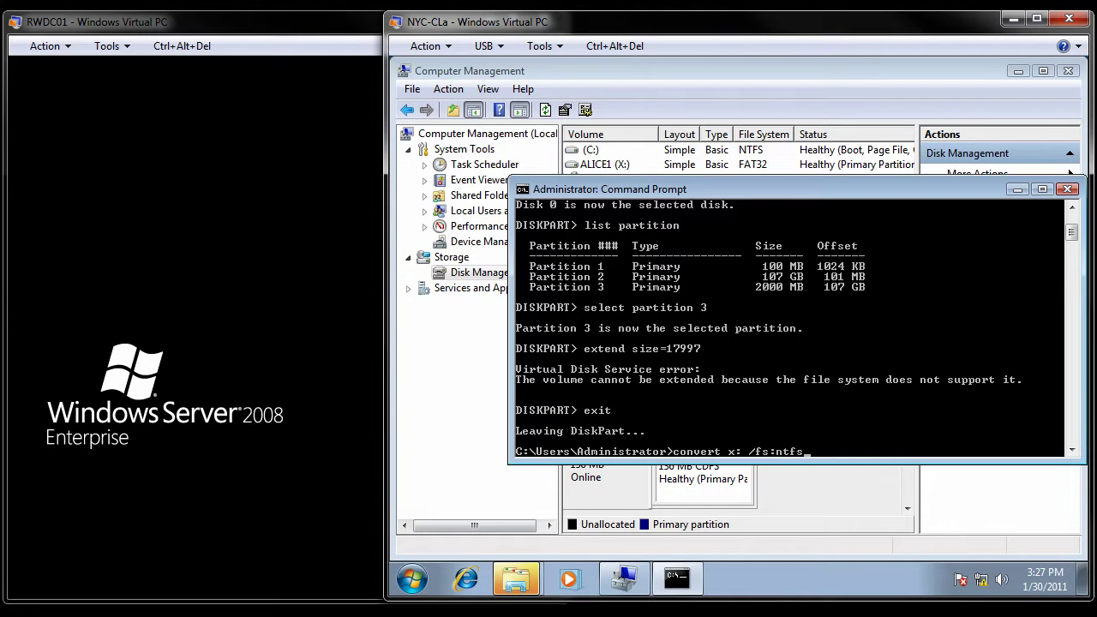
type(" /v")
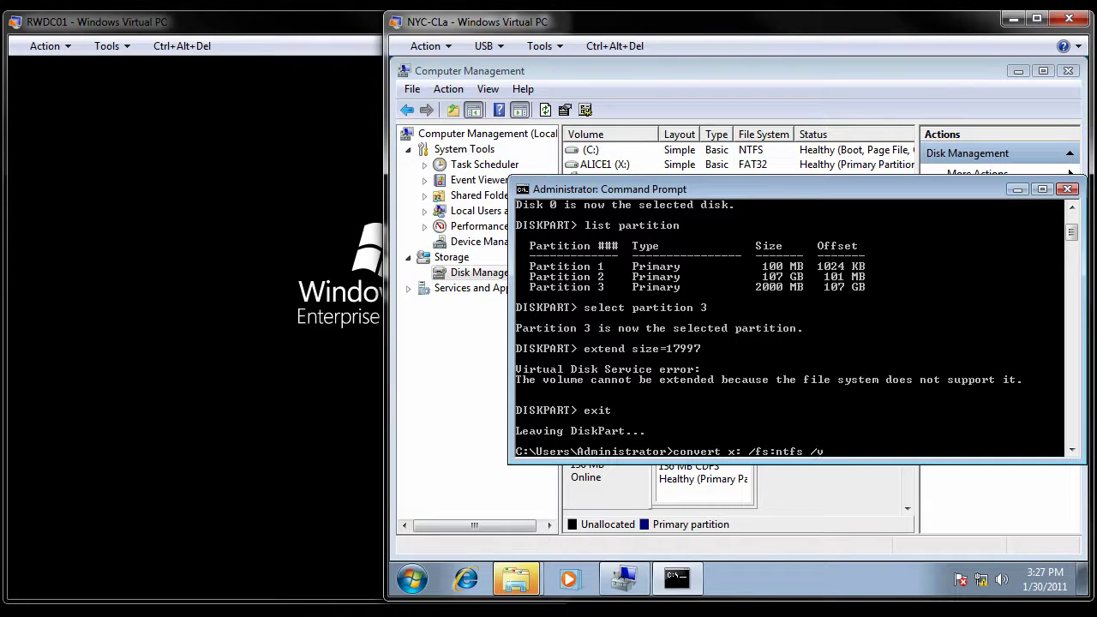
type(" /x")
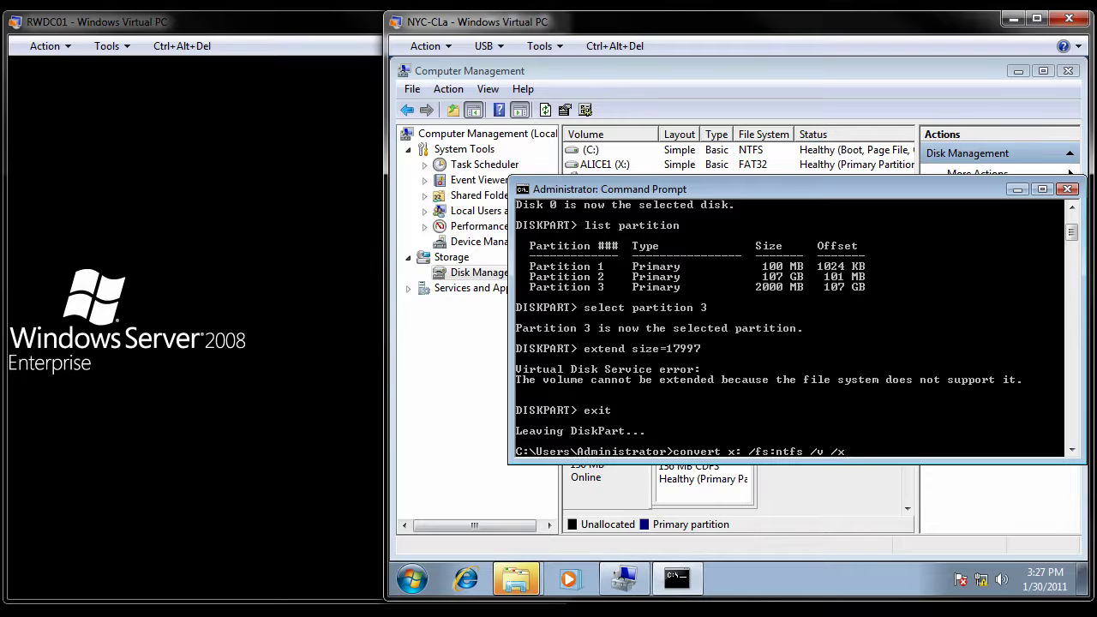
key("Return")
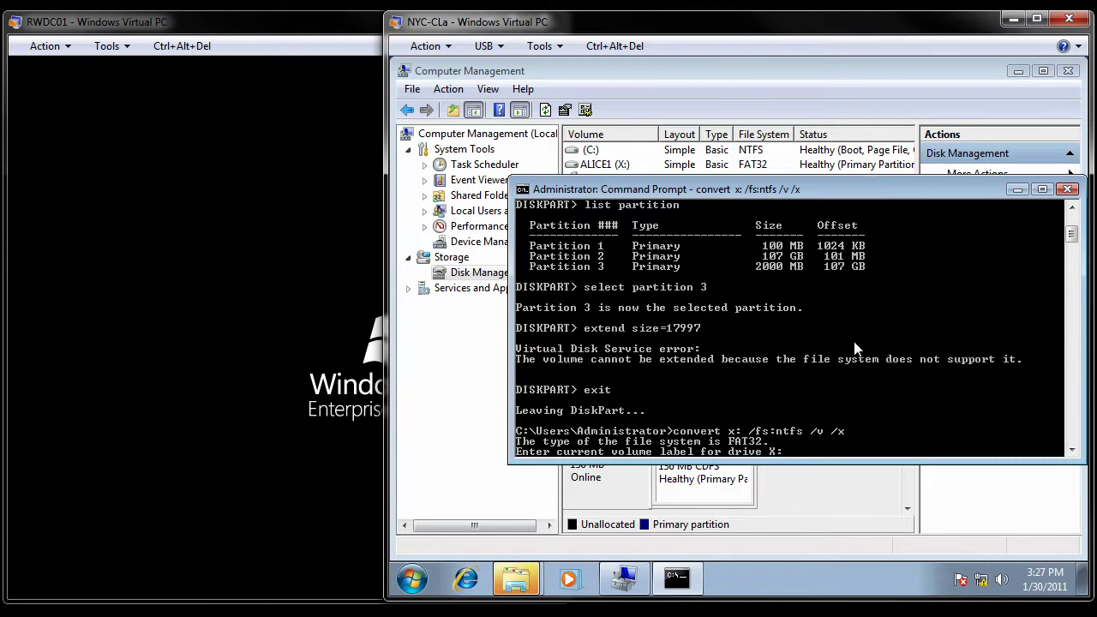
type("Alice")
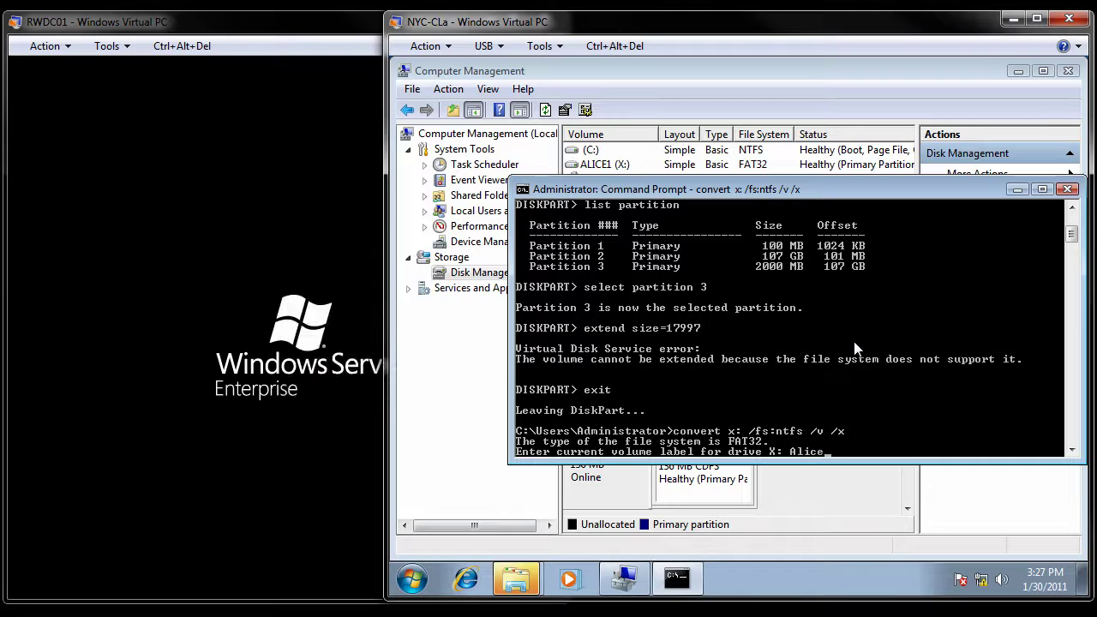
type("1")
key("Return")
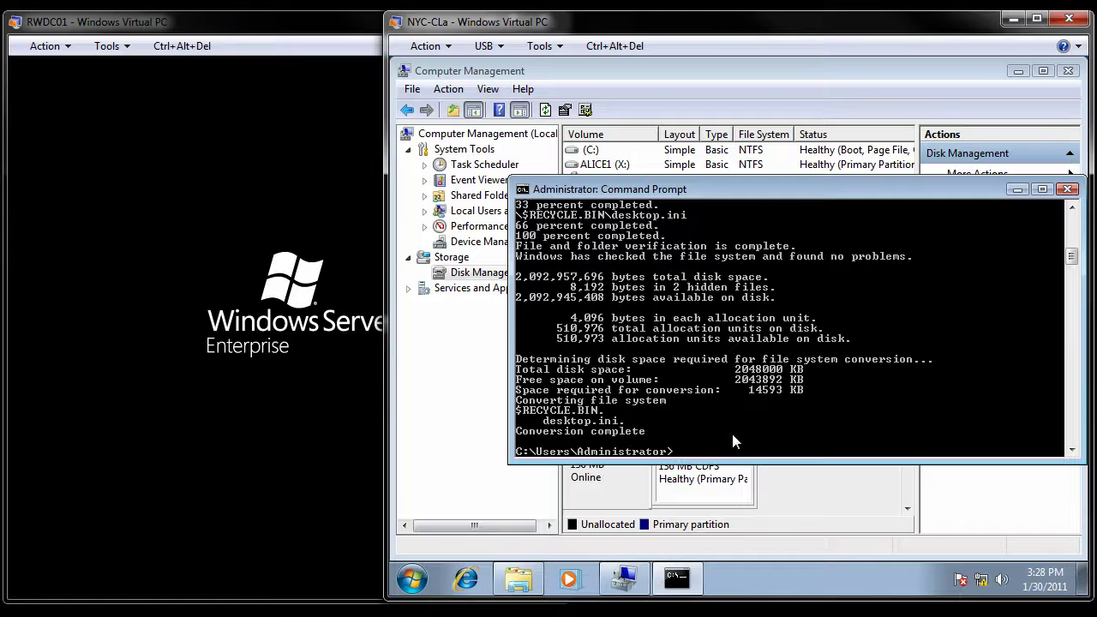
Start DiskPart at the command prompt and select disk 0.
type("diskpart")
key("Return")
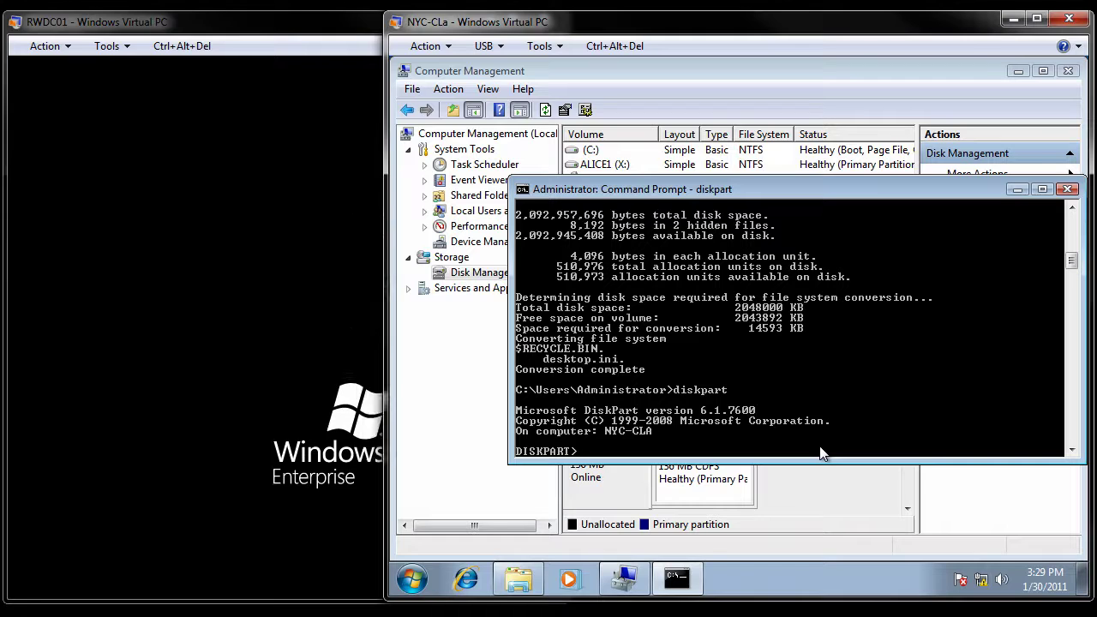
type("select disk 0")
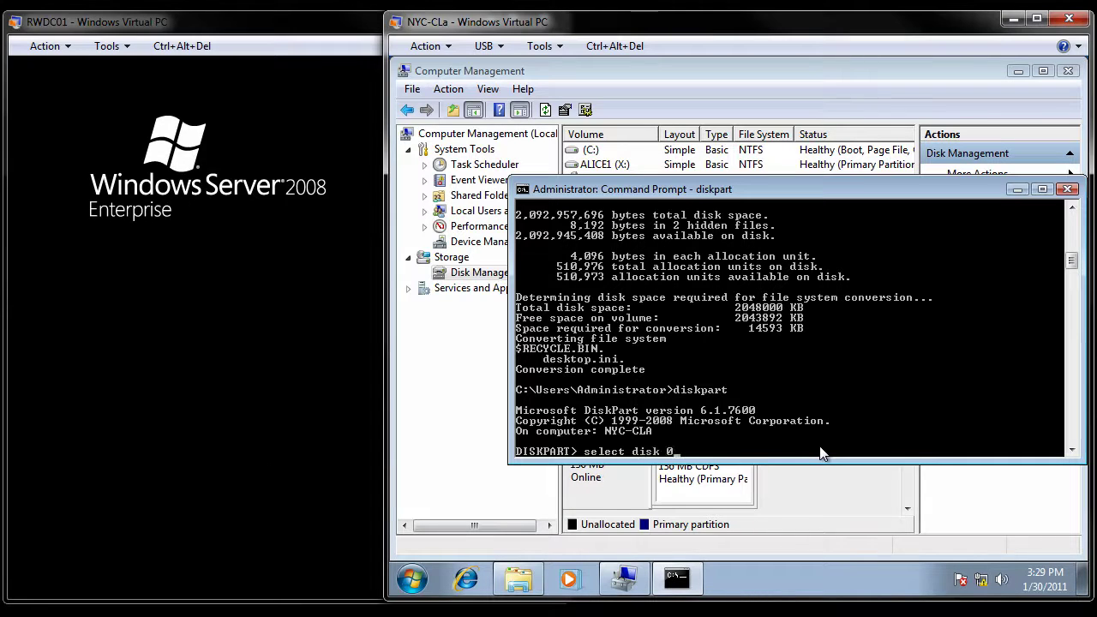
key("Return")
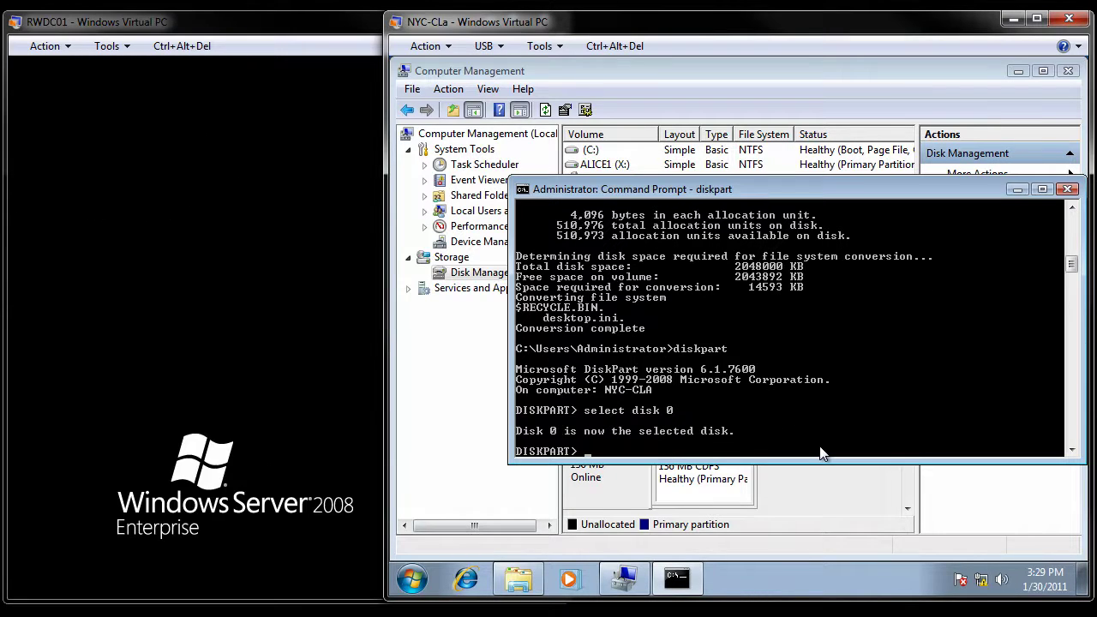
List the partitions on the selected disk and select partition 3.
type("list parti")
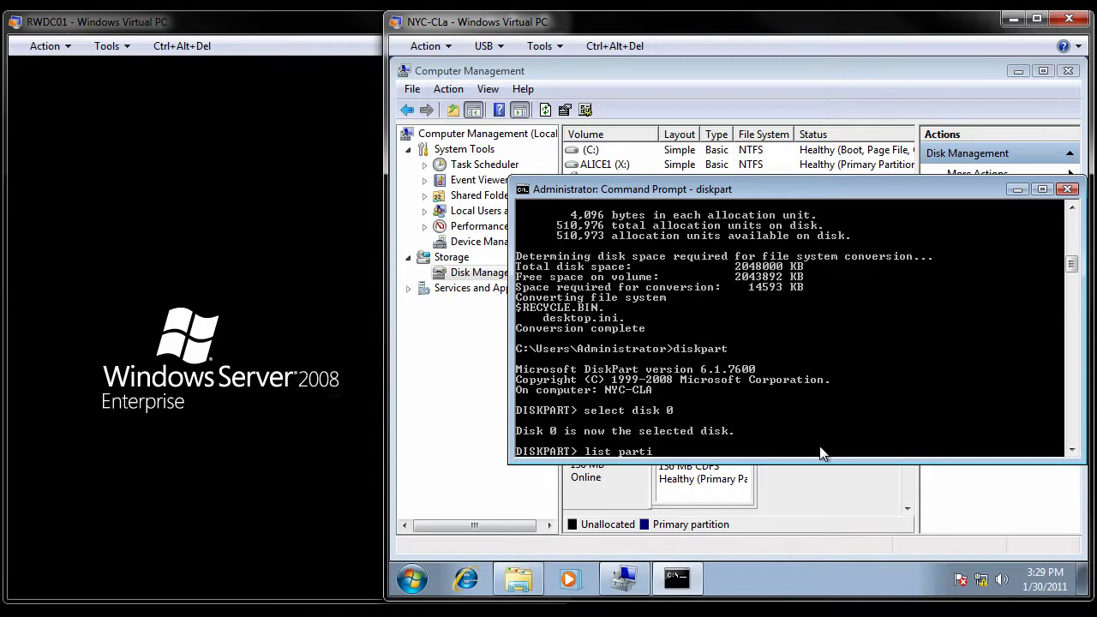
type("tion")
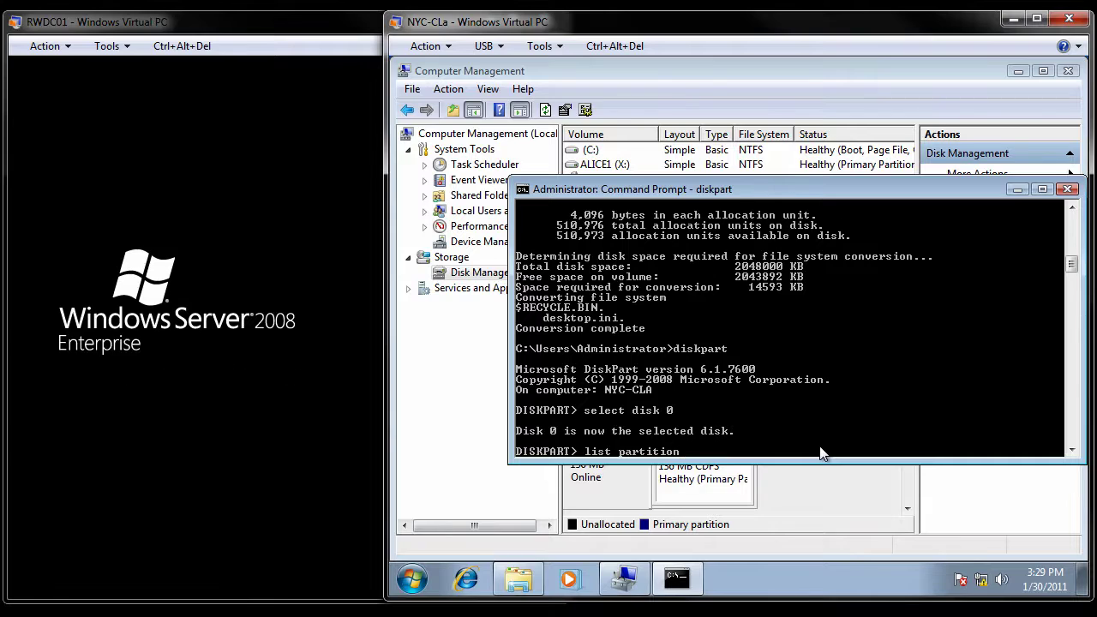
key("Return")
type("sele")
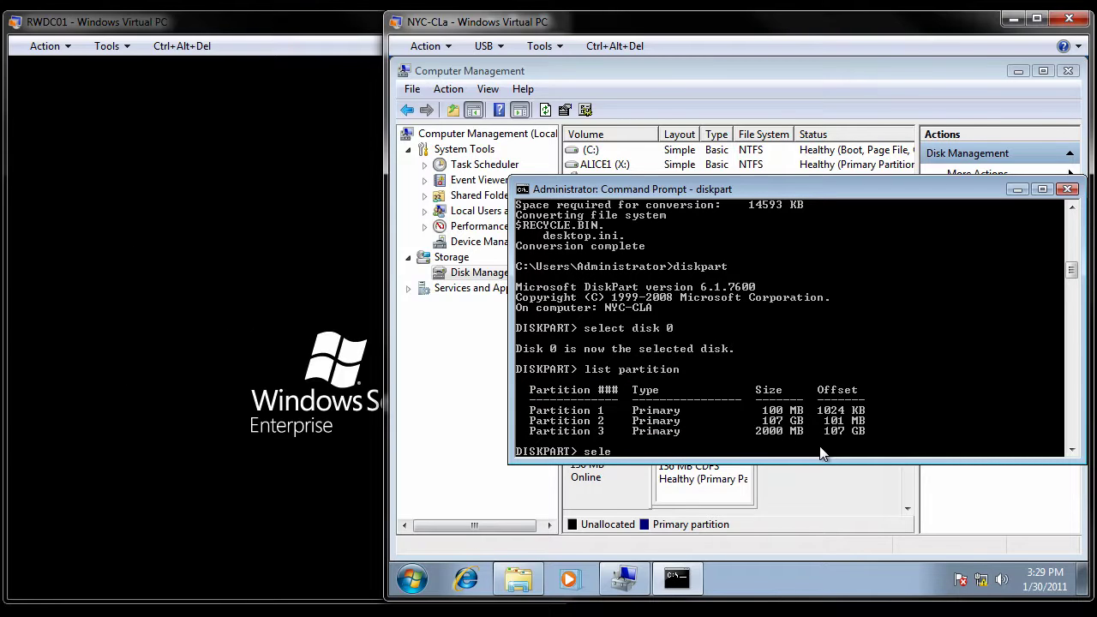
type("ct partition")
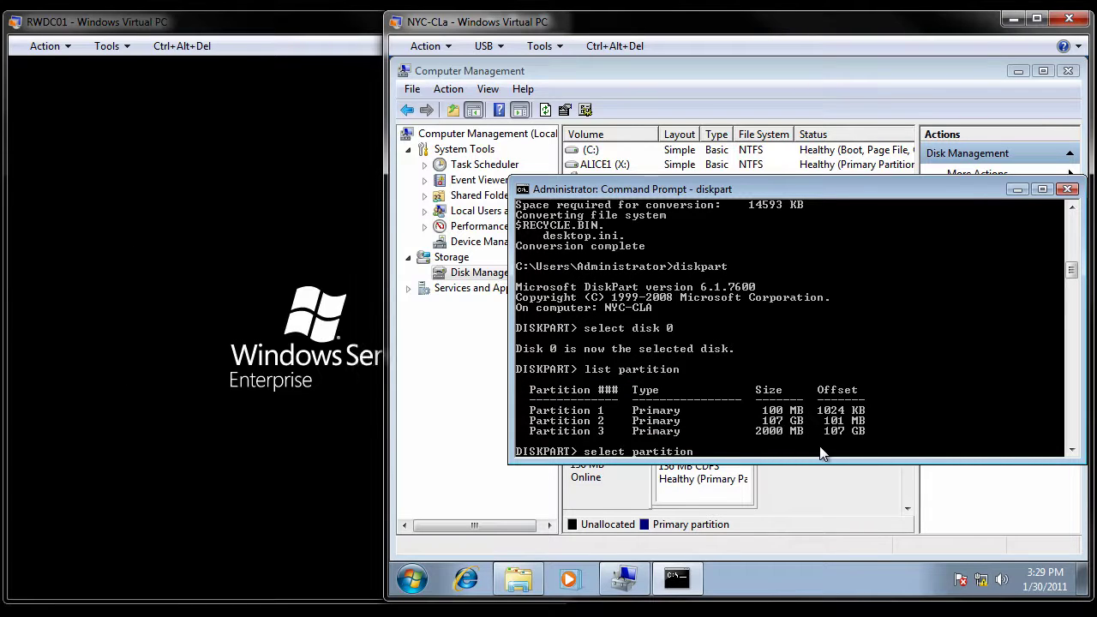
type(" 3")
key("Return")
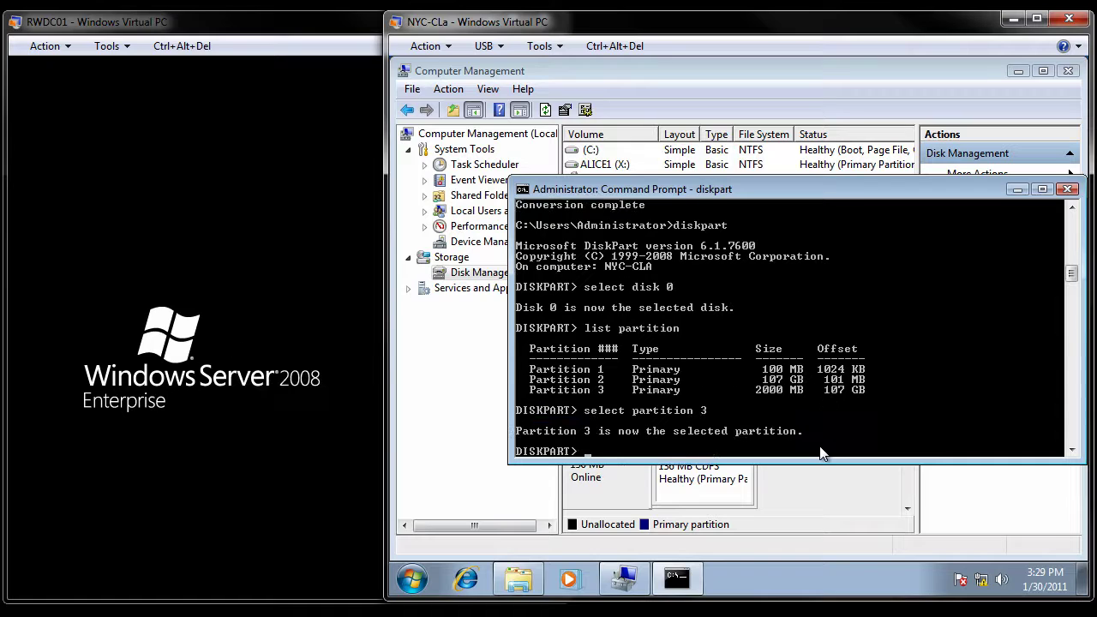
Extend the selected partition with extend size=17997 and minimize the command prompt window.
type("extend size")
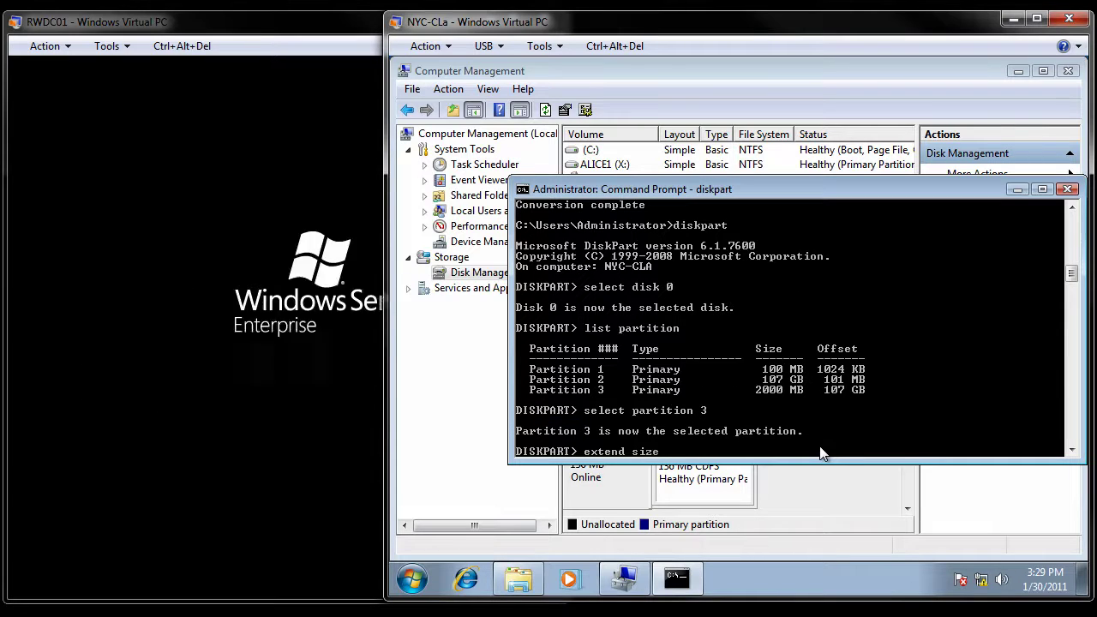
type("=17997")
key("Return")
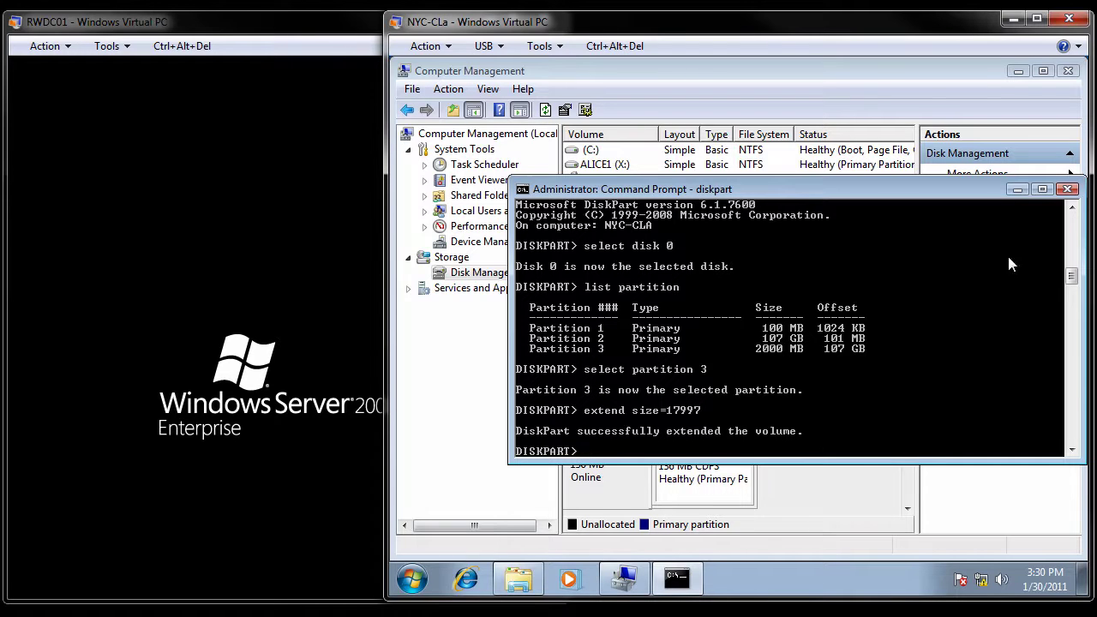
left_click(1017, 189)
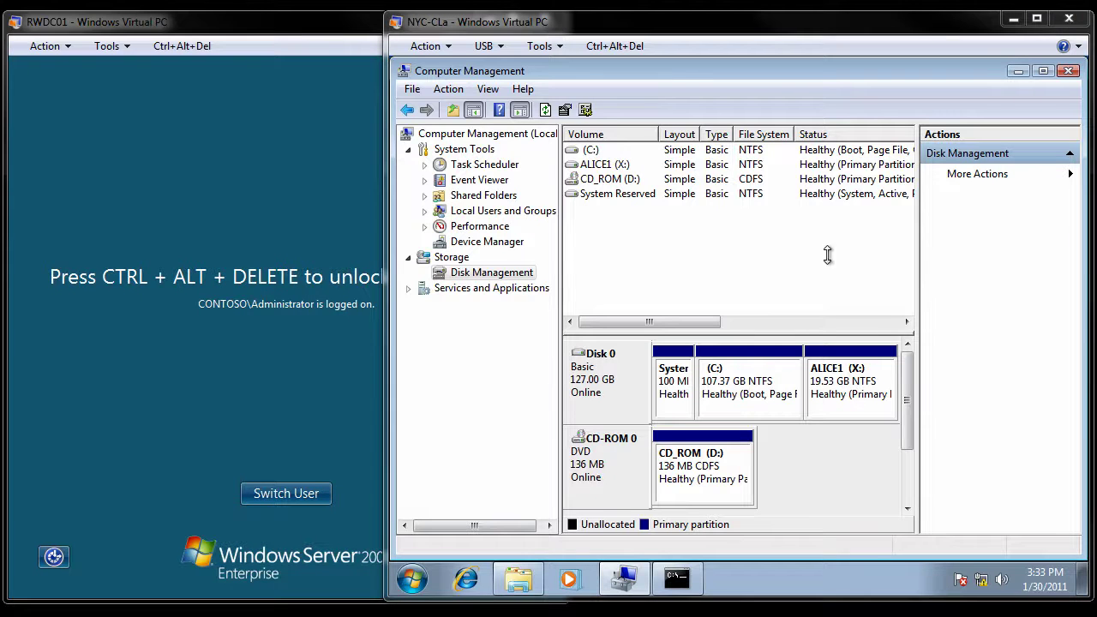
Open the ALICE1 (X:) volume from Disk Management and browse the network for other computers.
right_click(843, 360)
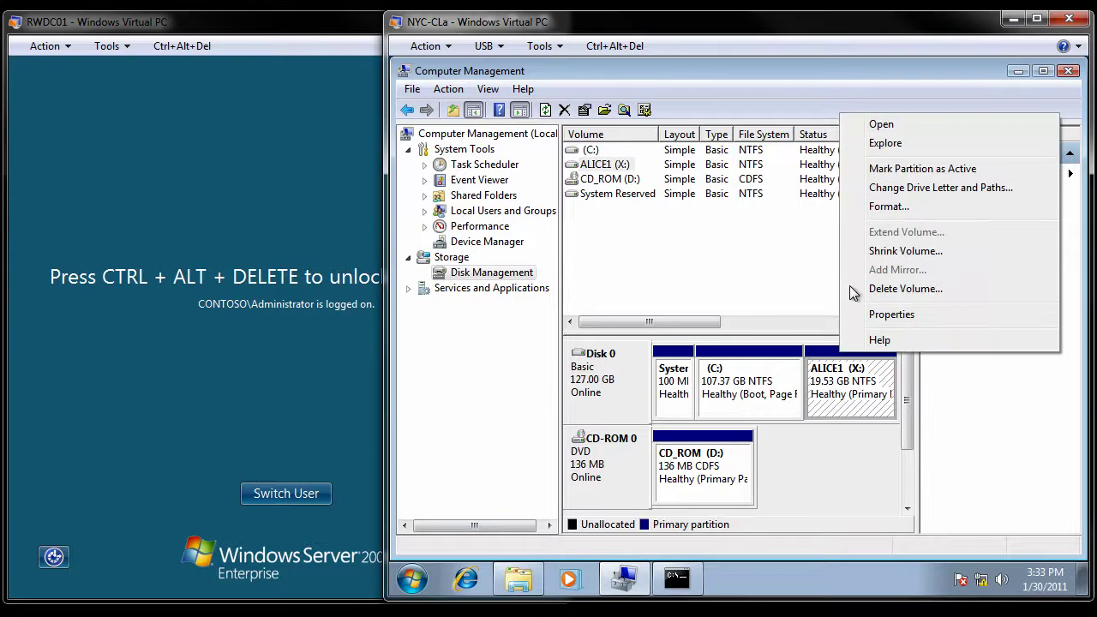
left_click(904, 128)
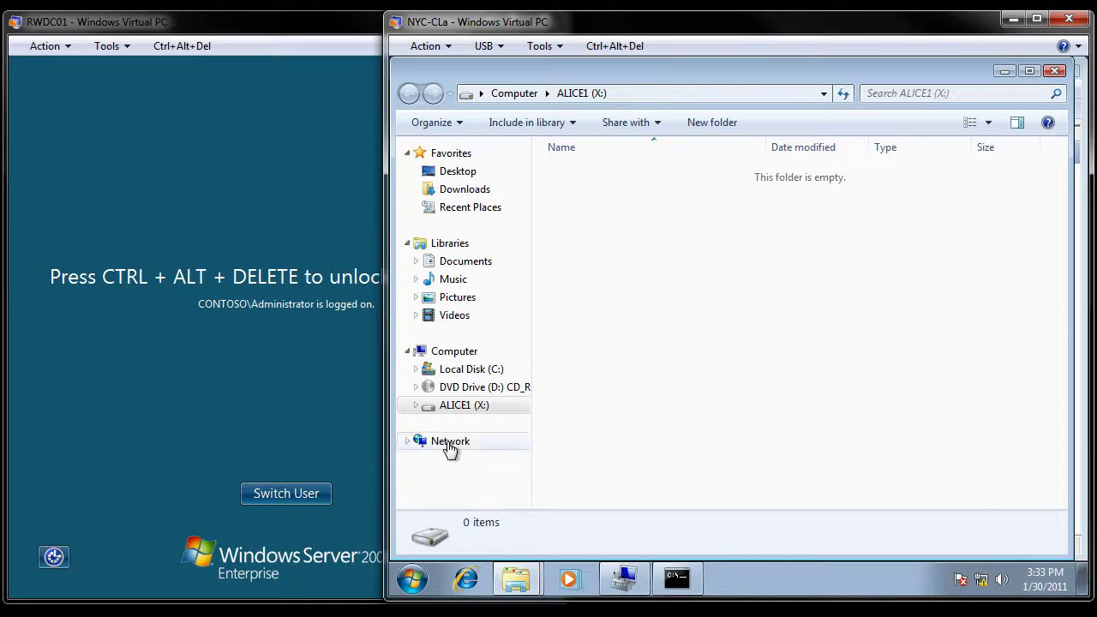
left_click(444, 442)
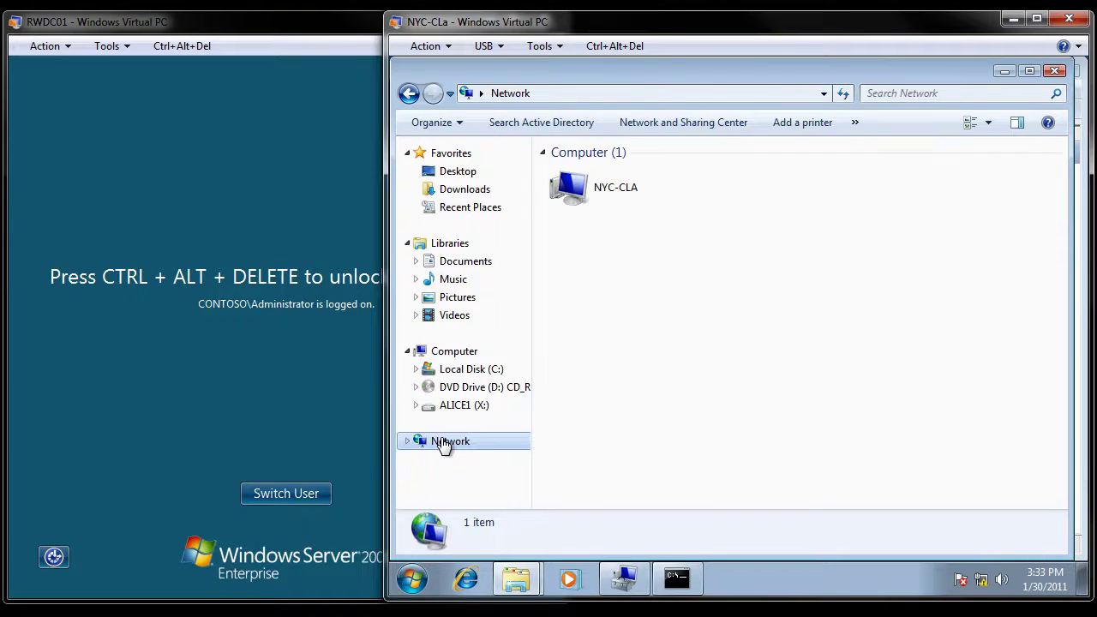
Look up the shares under \\RWDC01\ from the Start search and open the Downloads share.
left_click(411, 580)
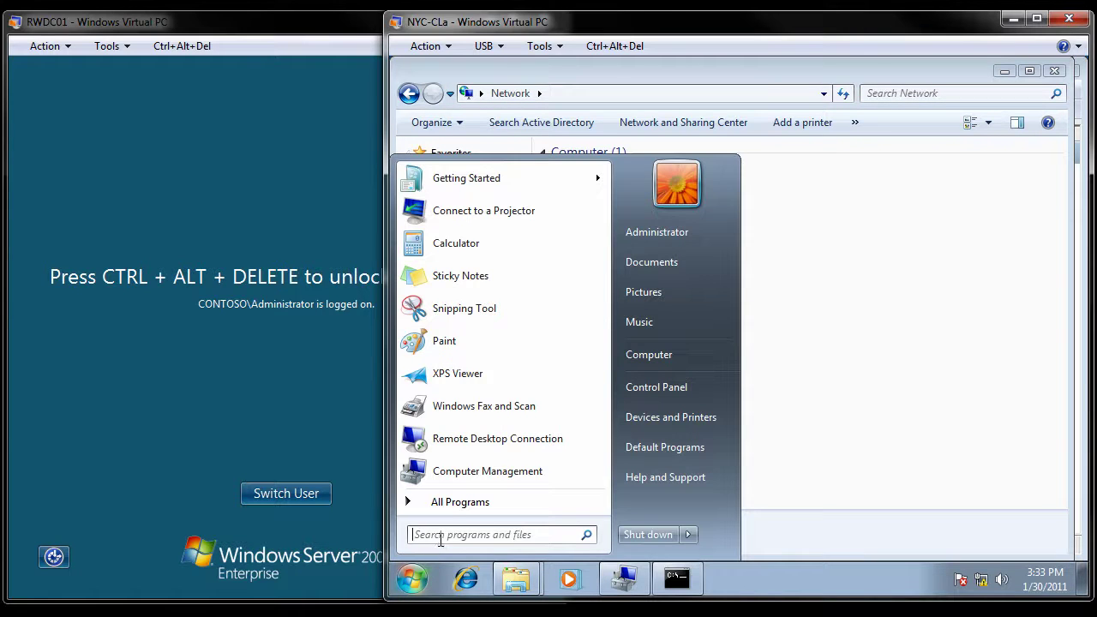
type("\\RW")
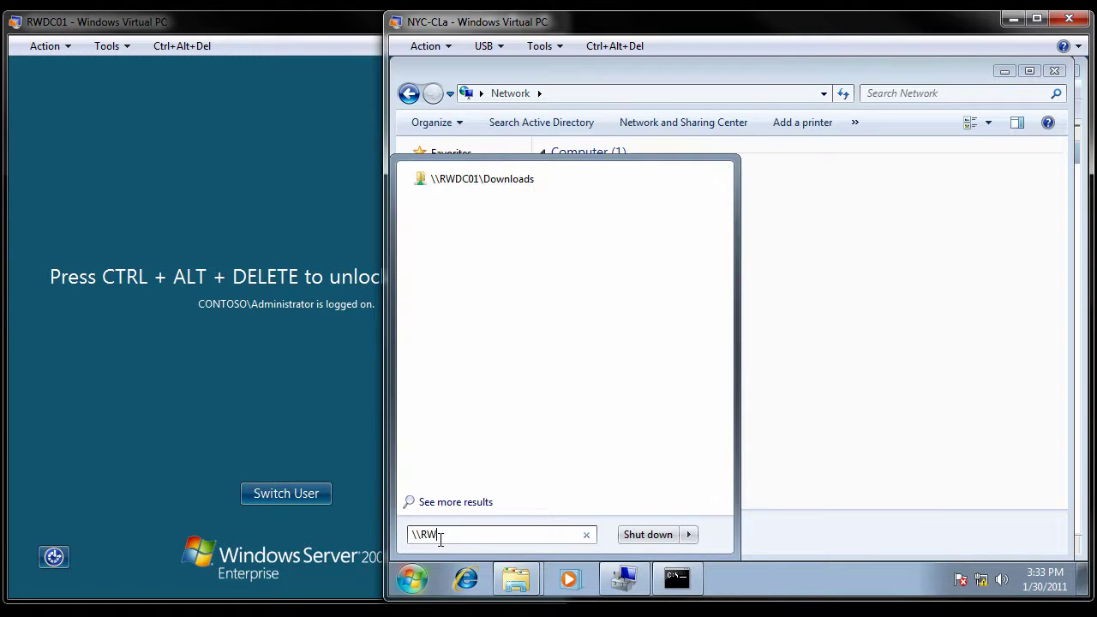
type("DC01\\")
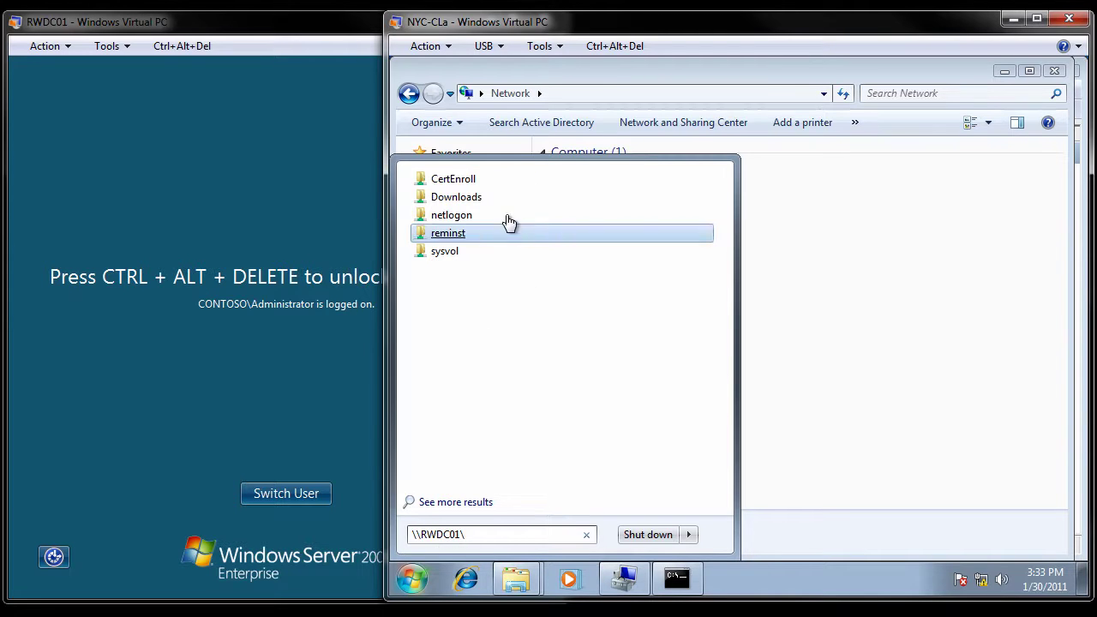
left_click(468, 200)
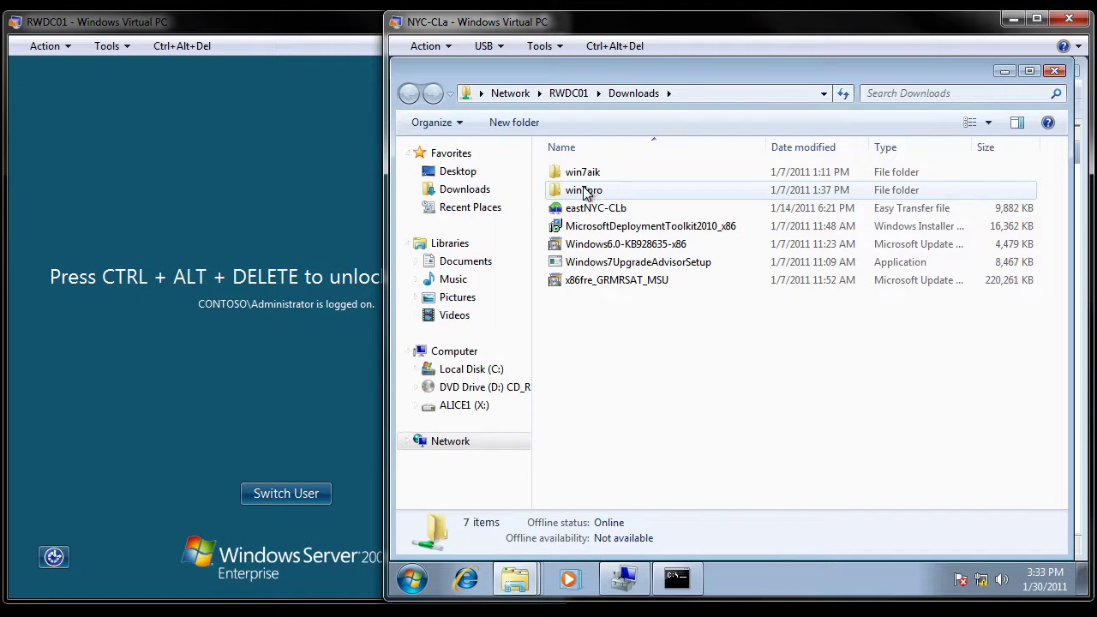
Copy the win7pro folder from the Downloads share to ALICE1 (X:) and close the remaining Explorer window.
left_click_drag(585, 192, 488, 407)
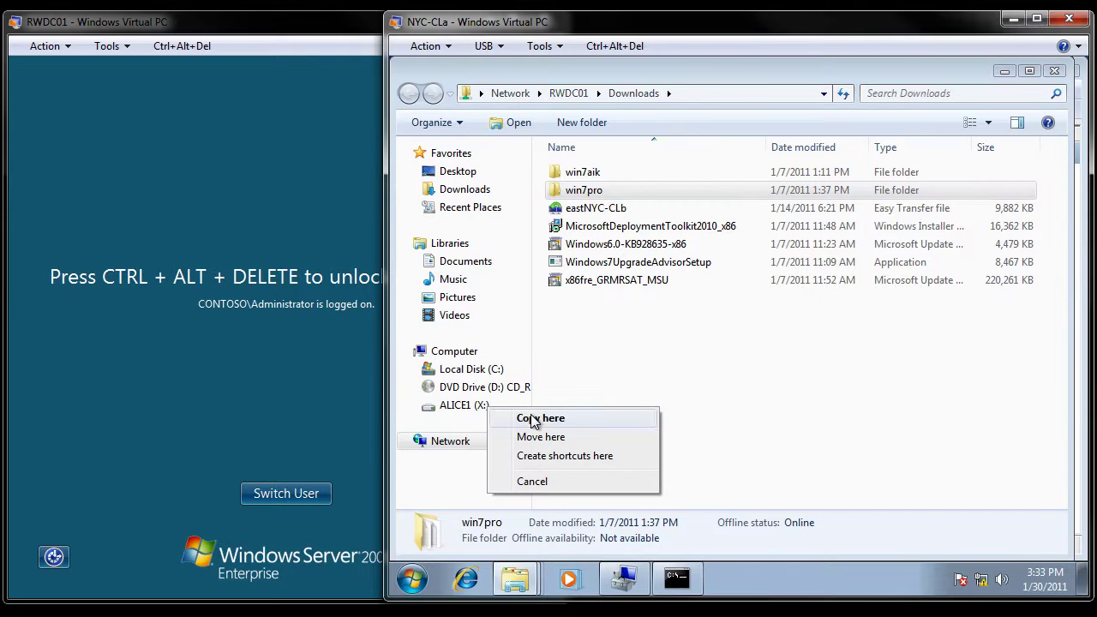
left_click(553, 418)
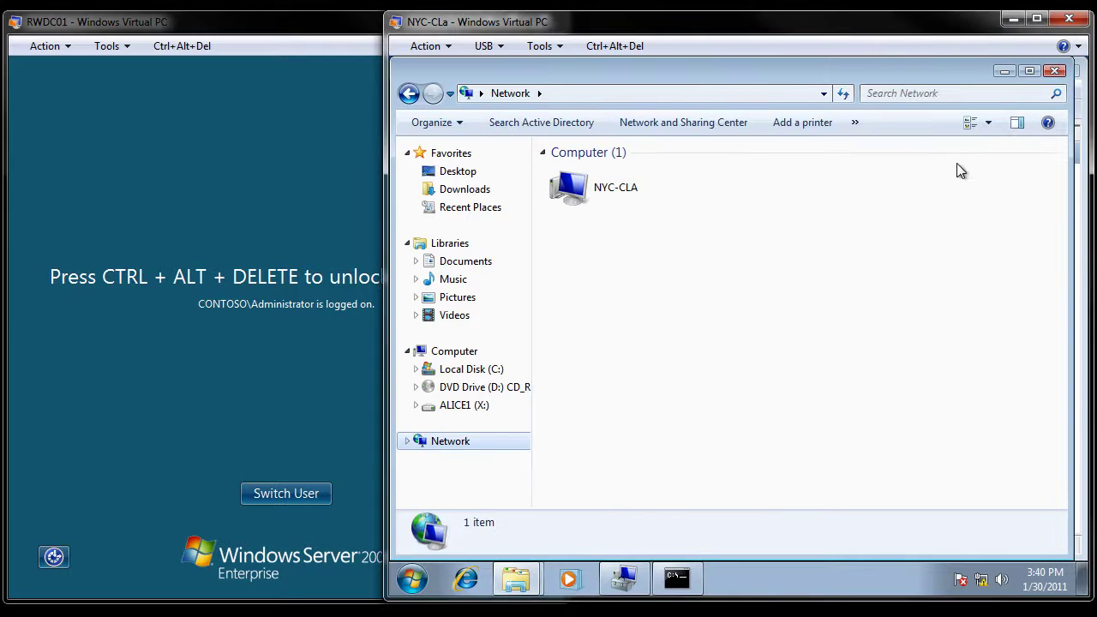
left_click(1054, 72)
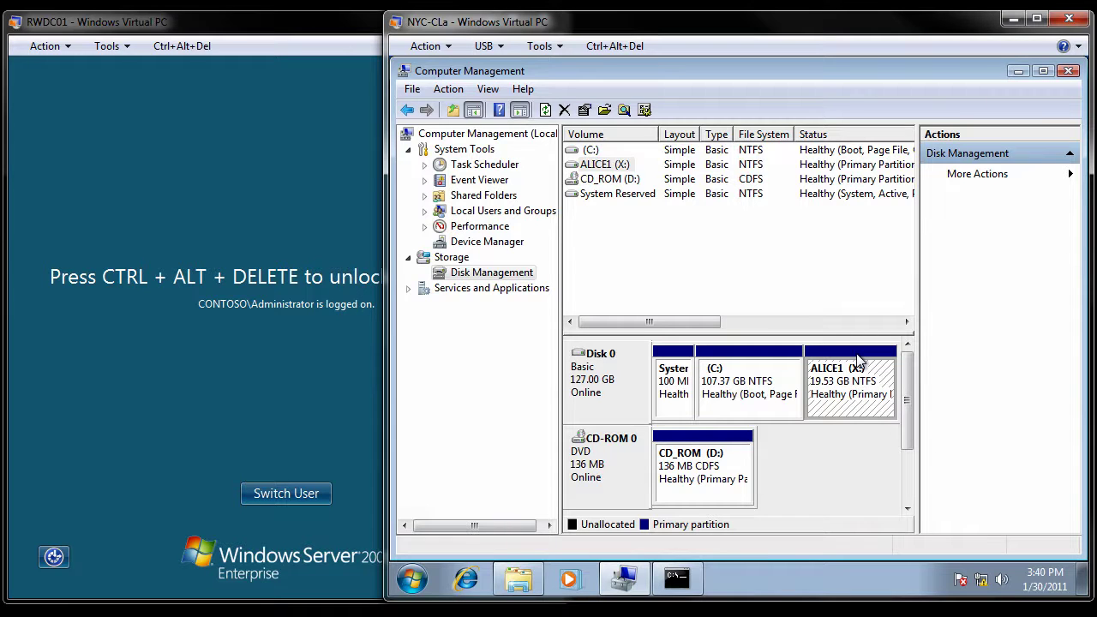
Shrink the ALICE1 (X:) volume by 15507 MB in Disk Management.
right_click(856, 354)
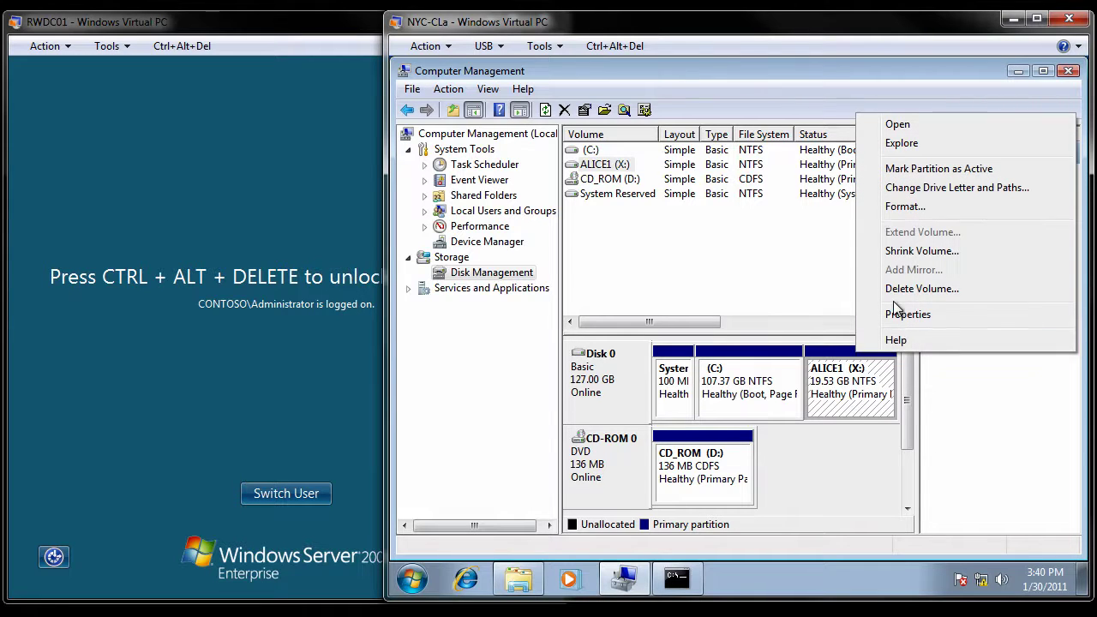
left_click(910, 250)
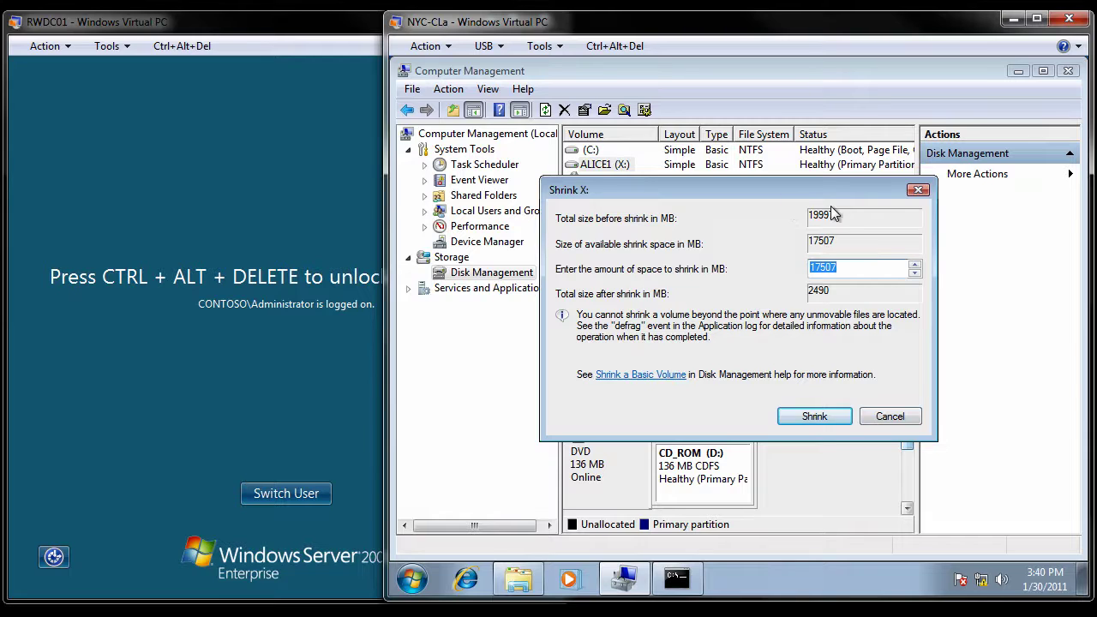
left_click(850, 266)
left_click_drag(838, 267, 805, 272)
type("15507")
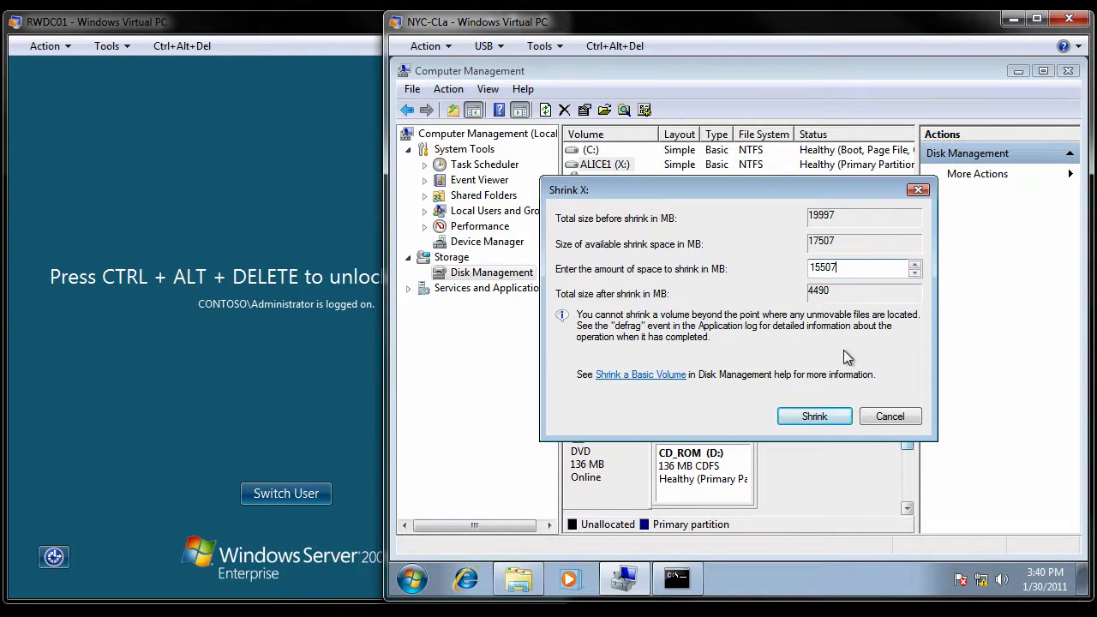
left_click(814, 417)
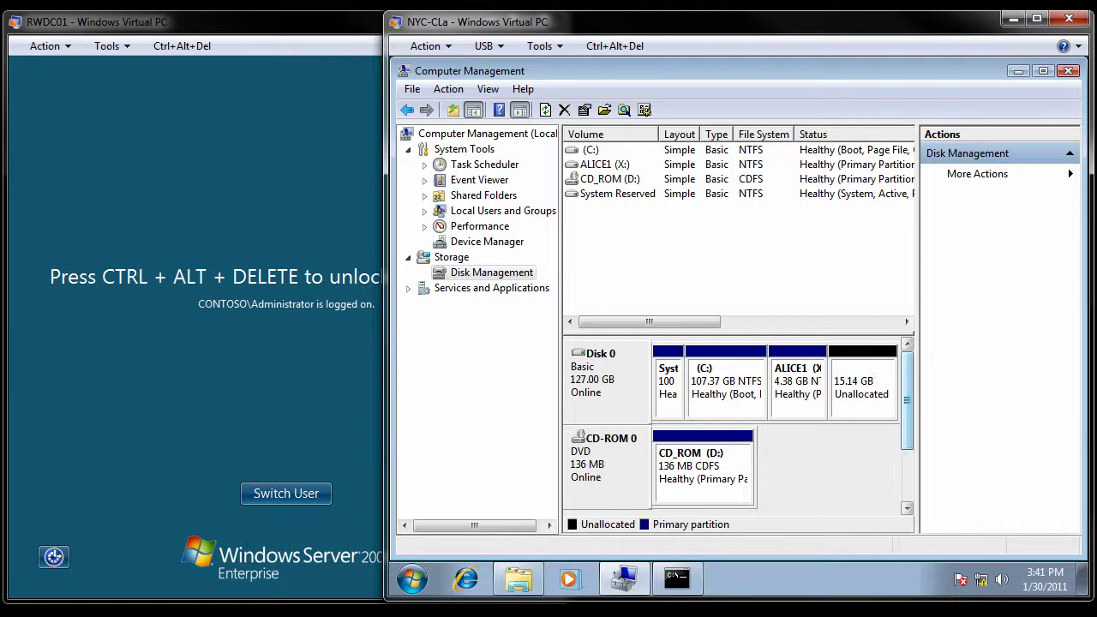
Start a new simple volume in Disk 0's unallocated space with a size of 2000 MB.
right_click(857, 352)
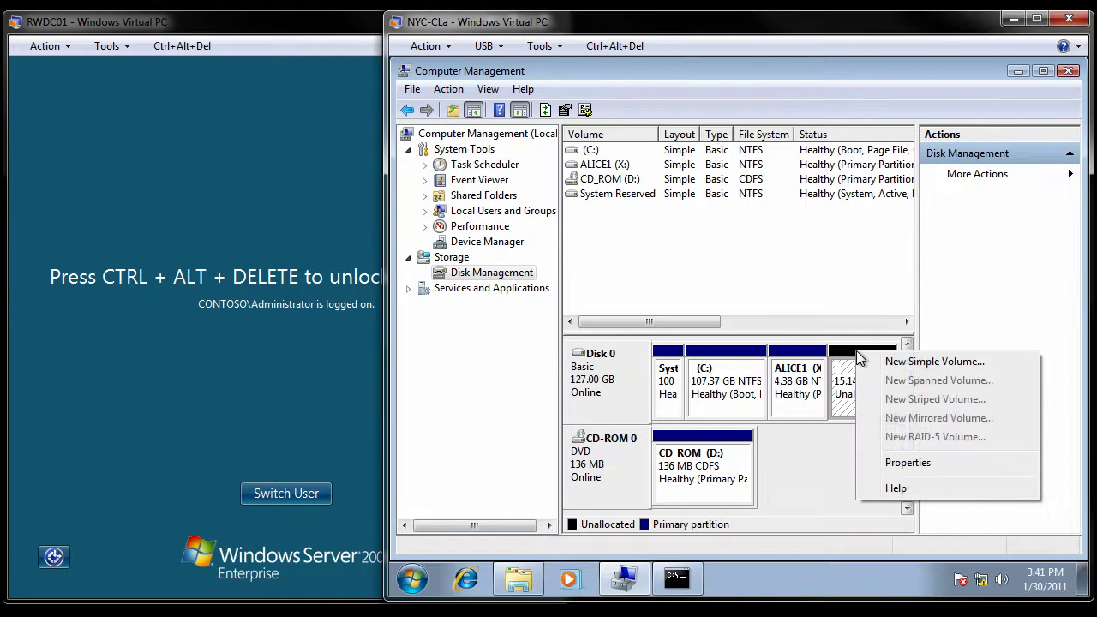
left_click(891, 361)
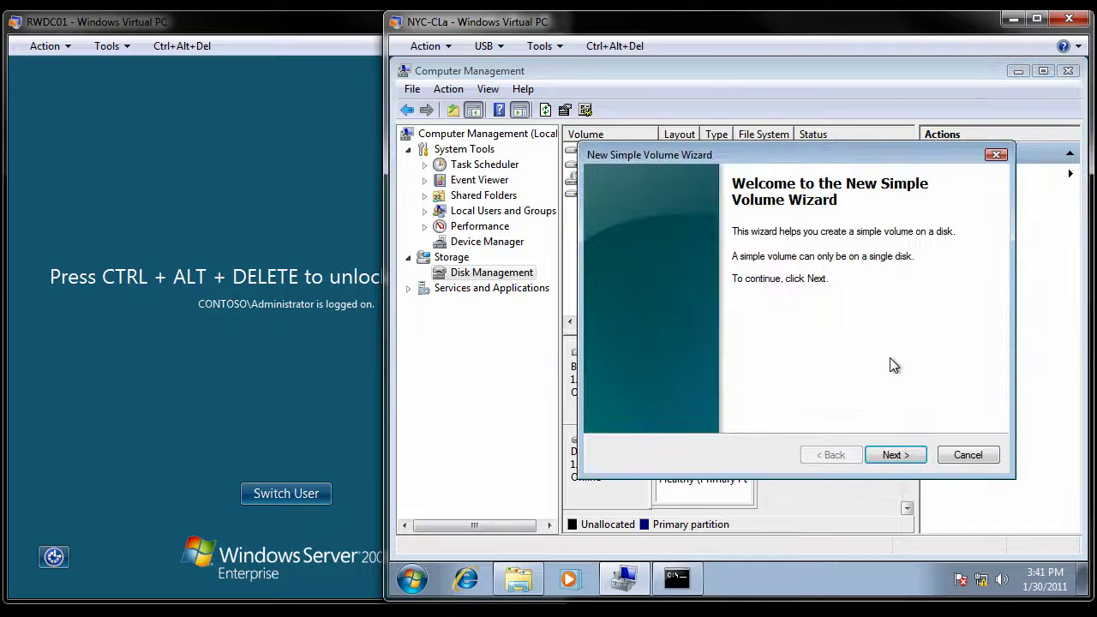
left_click(893, 455)
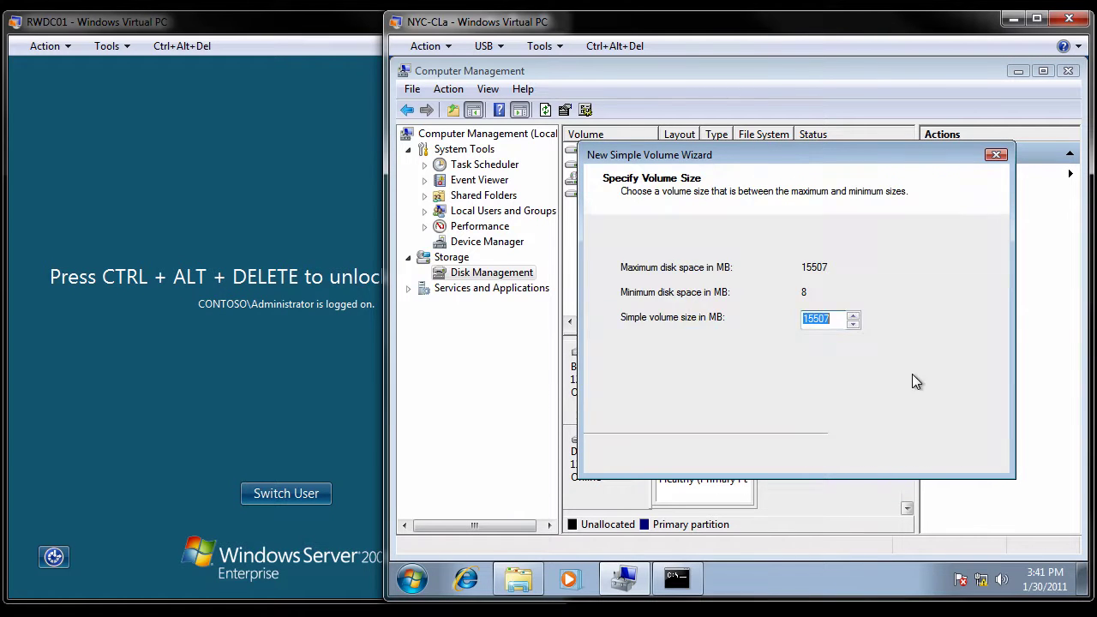
type("2000")
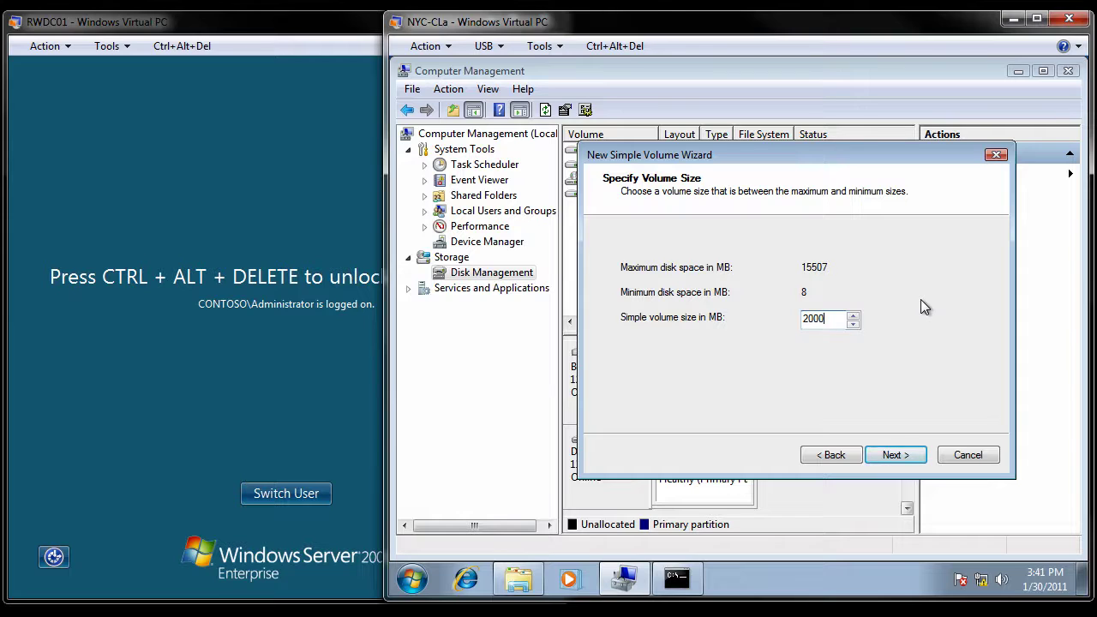
left_click(897, 456)
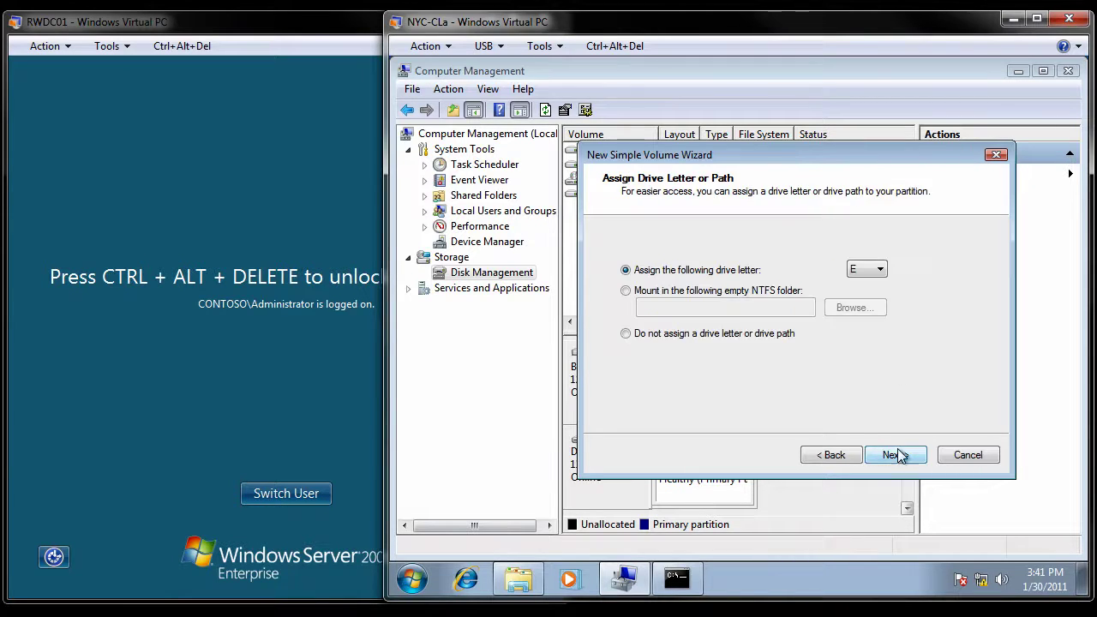
Assign drive letter Y to the new volume, label it Alice2 and finish the wizard with NTFS quick format.
left_click(883, 268)
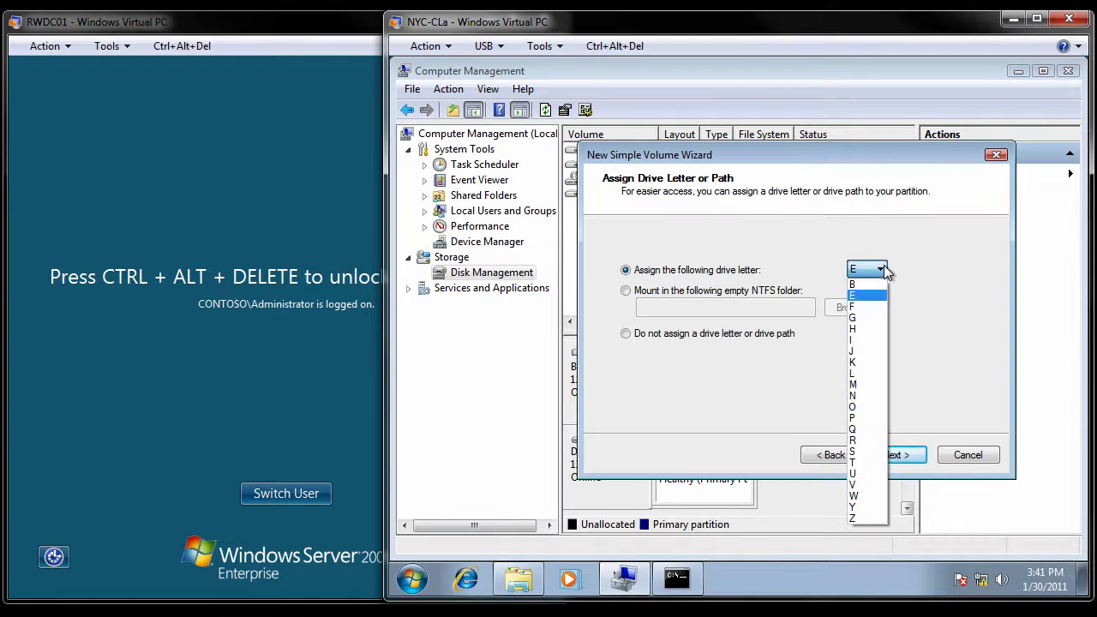
left_click(858, 507)
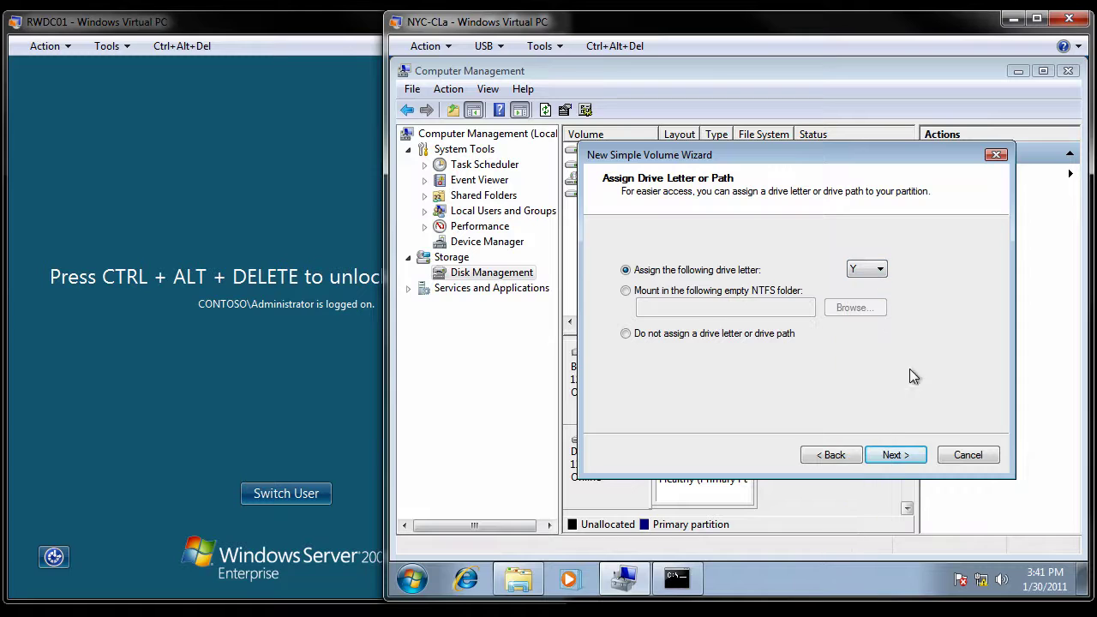
left_click(888, 457)
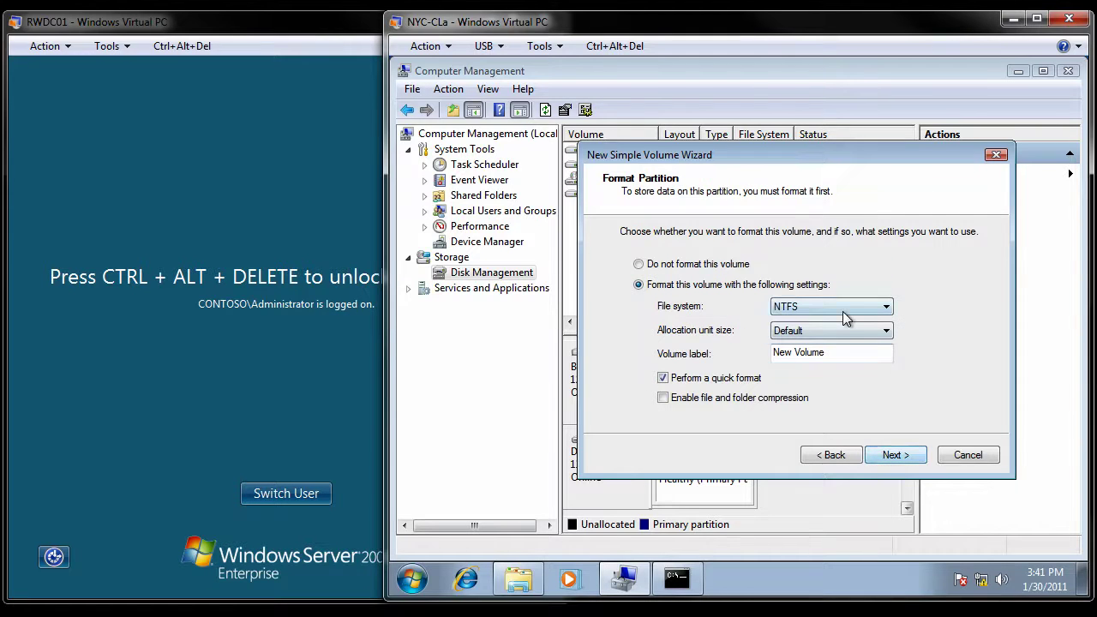
left_click_drag(824, 353, 771, 353)
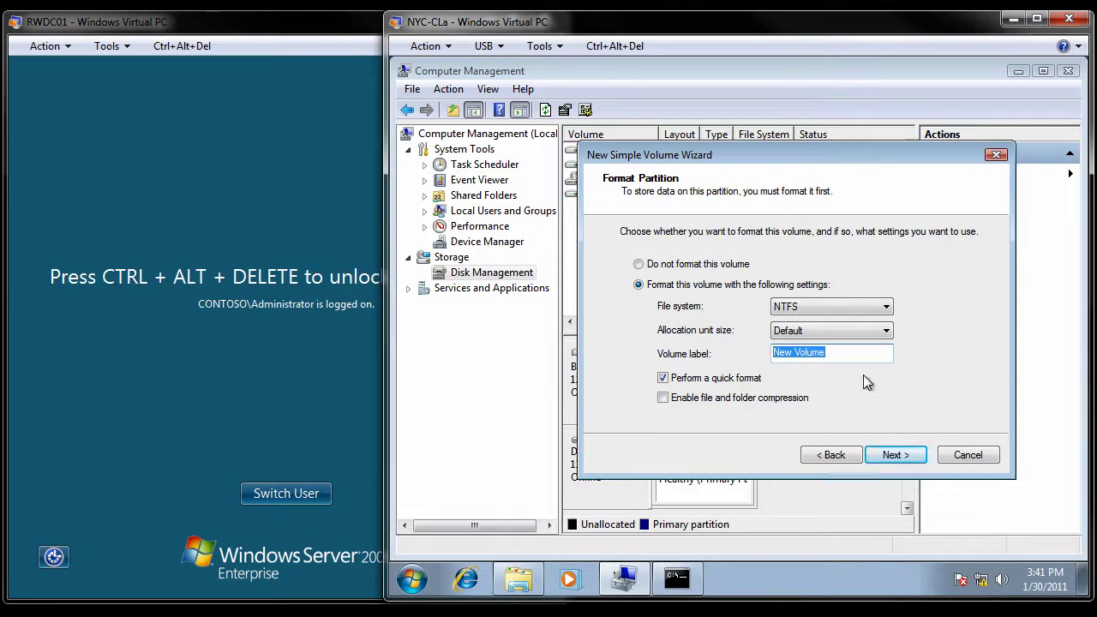
type("Alice2")
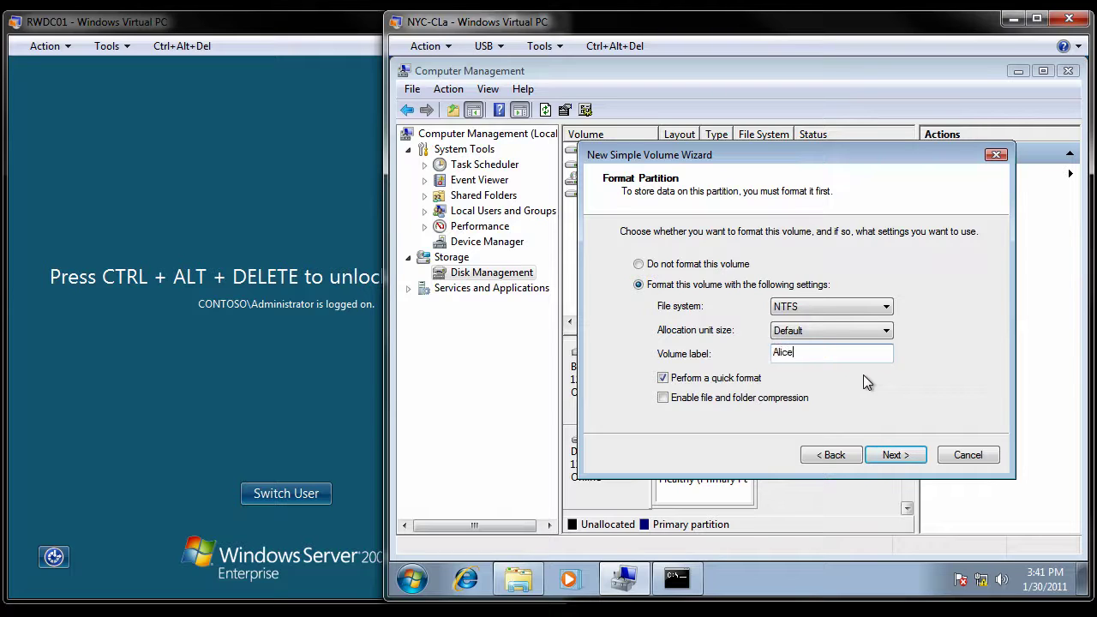
left_click(895, 455)
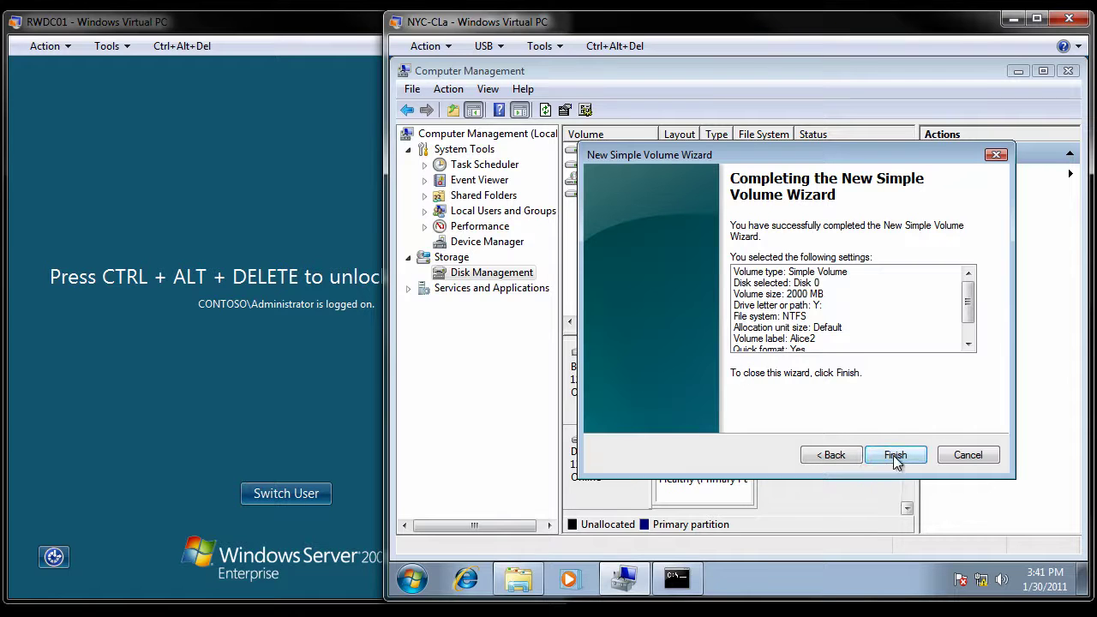
left_click(896, 457)
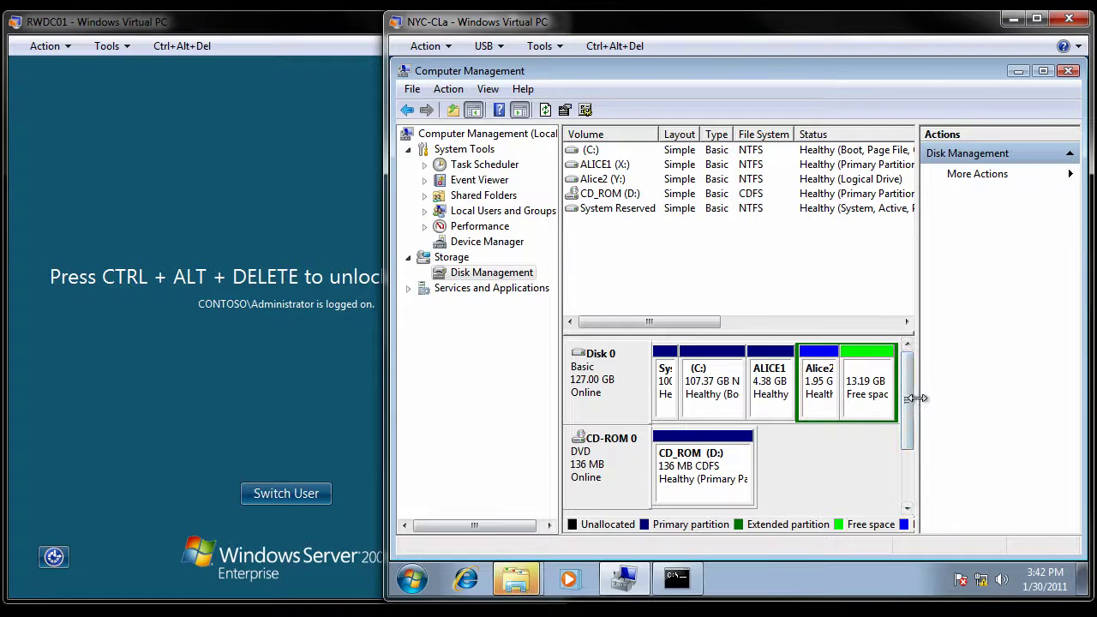
Widen the Disk Management view and check which volume operations are available for ALICE1 (X:) and Alice2 (Y:).
left_click_drag(917, 397, 1027, 403)
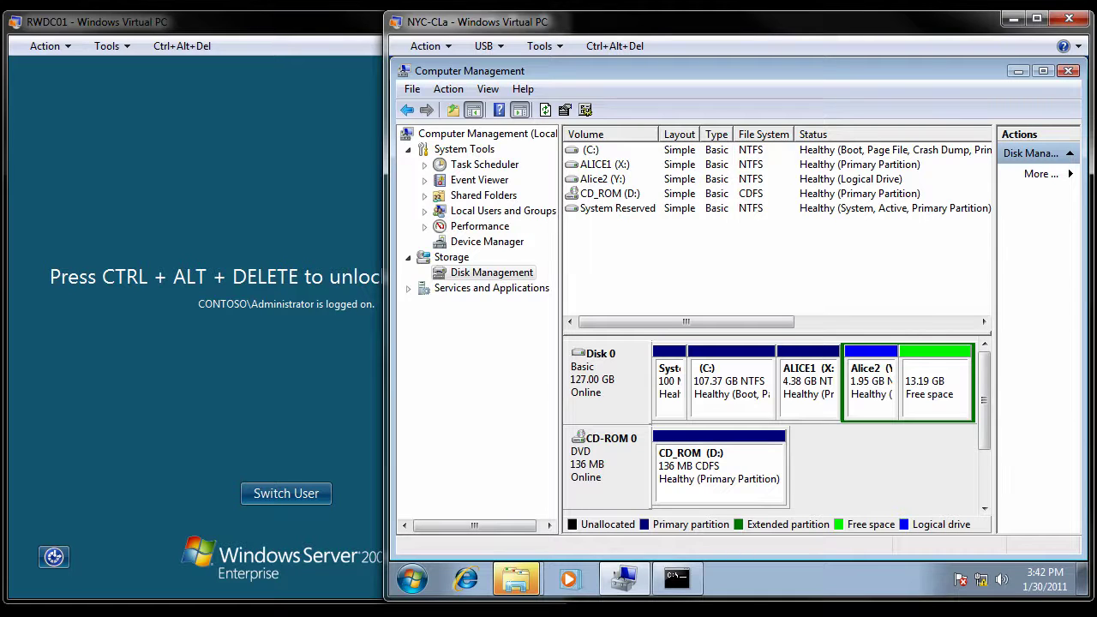
right_click(807, 357)
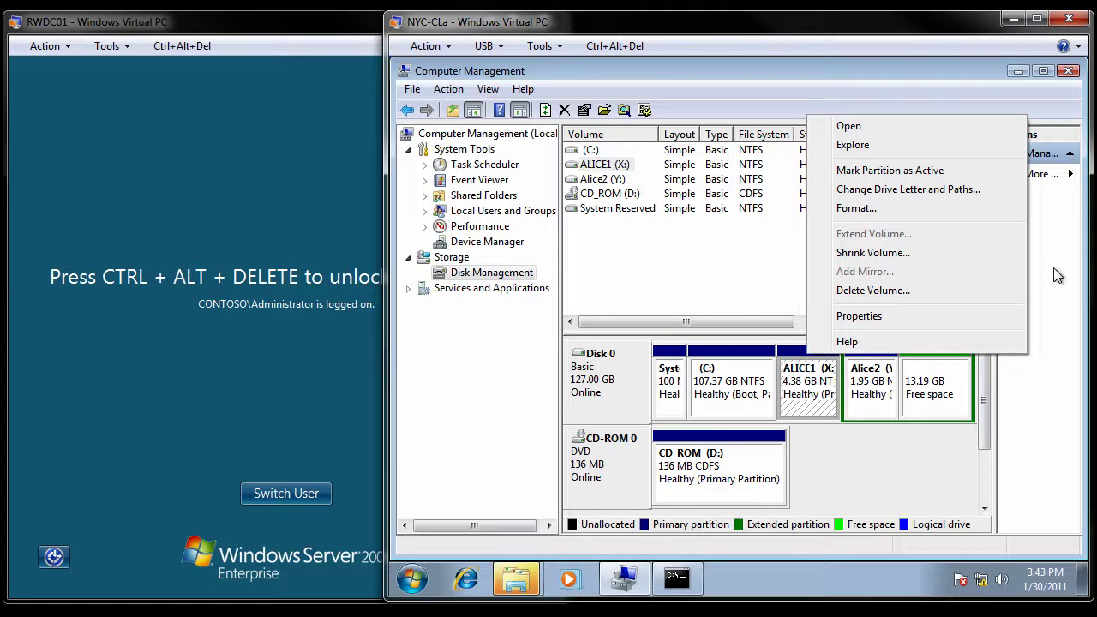
left_click(673, 272)
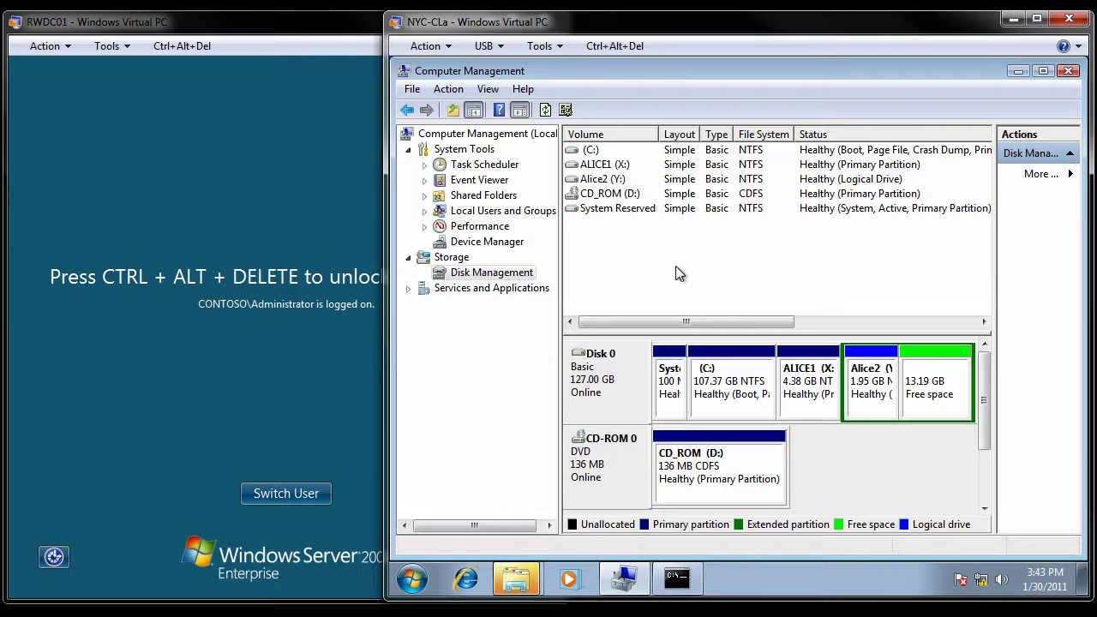
right_click(862, 360)
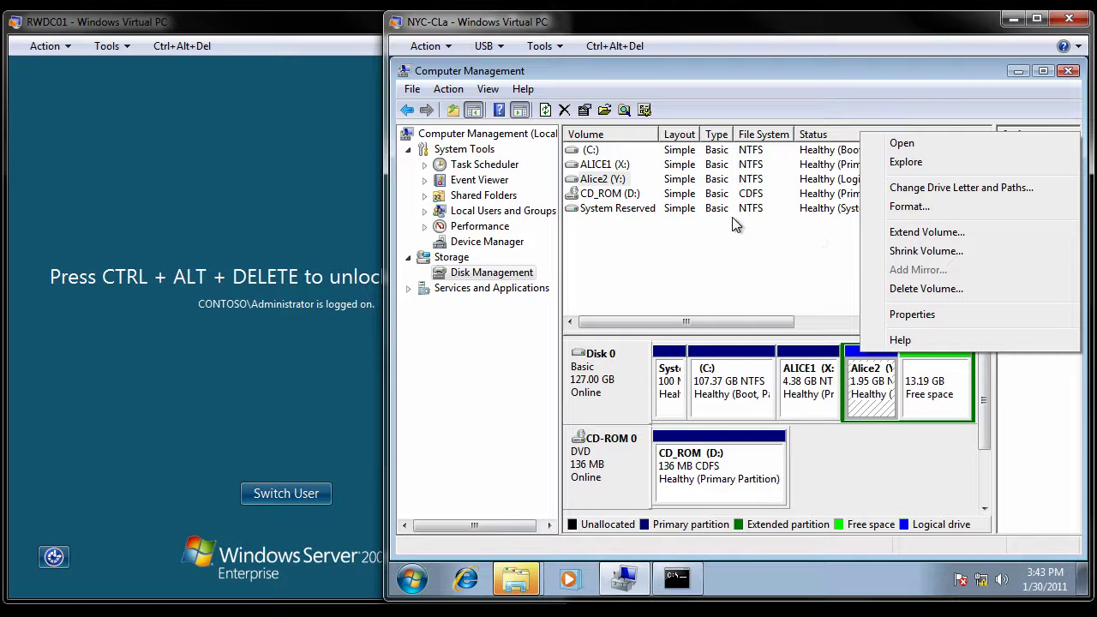
Create a folder named Alice3 on ALICE1 (X:) and minimize its Explorer window.
left_click(618, 166)
right_click(618, 168)
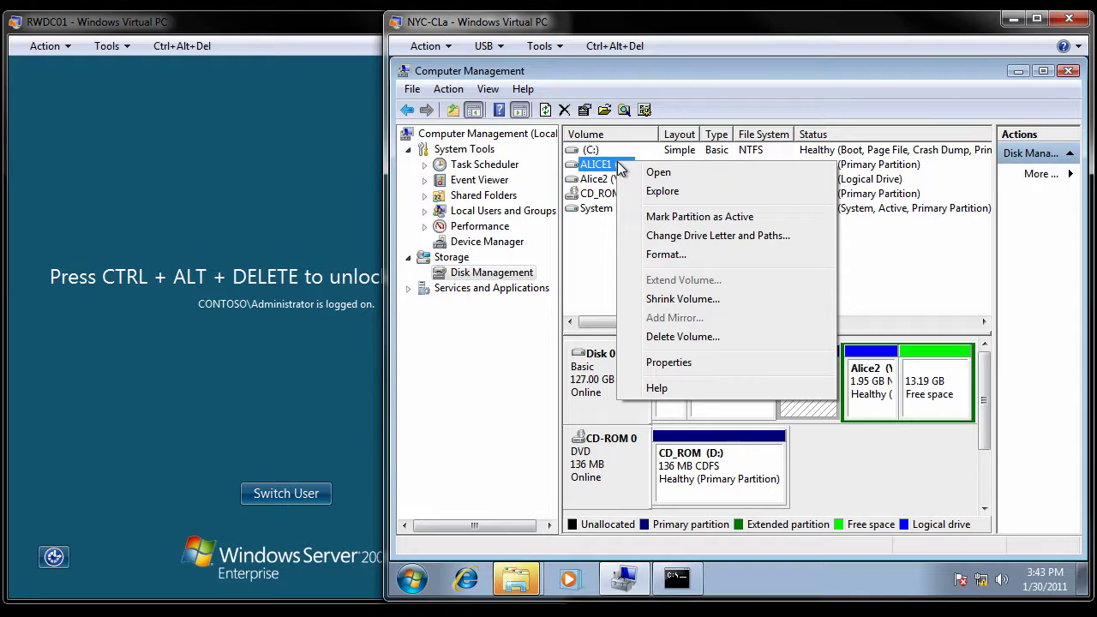
left_click(677, 175)
right_click(629, 224)
mouse_move(725, 416)
left_click(844, 413)
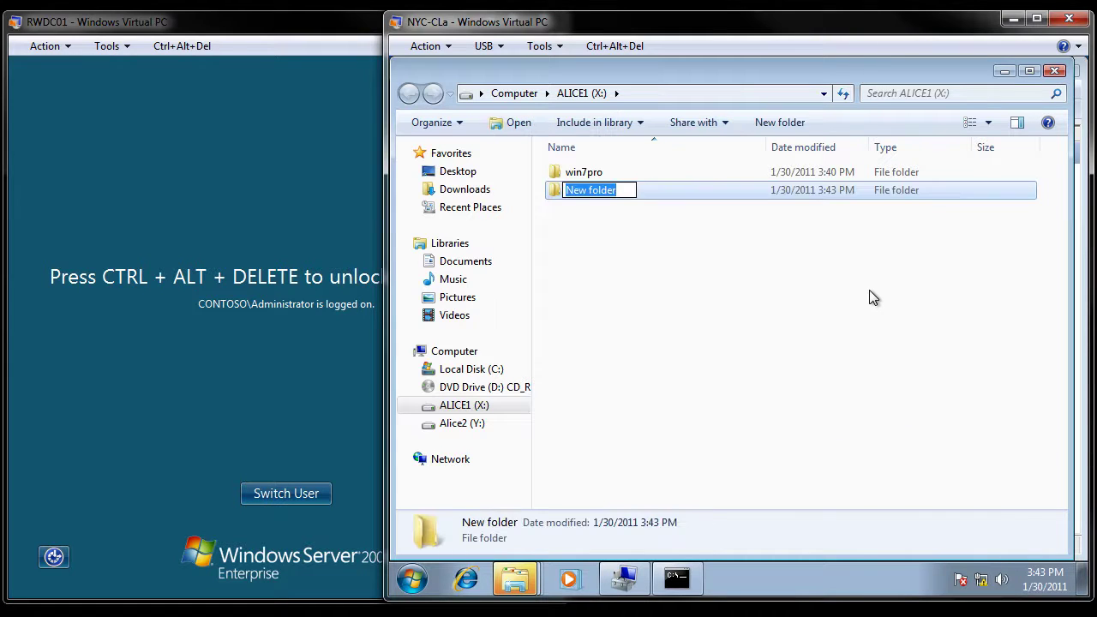
type("Alice3")
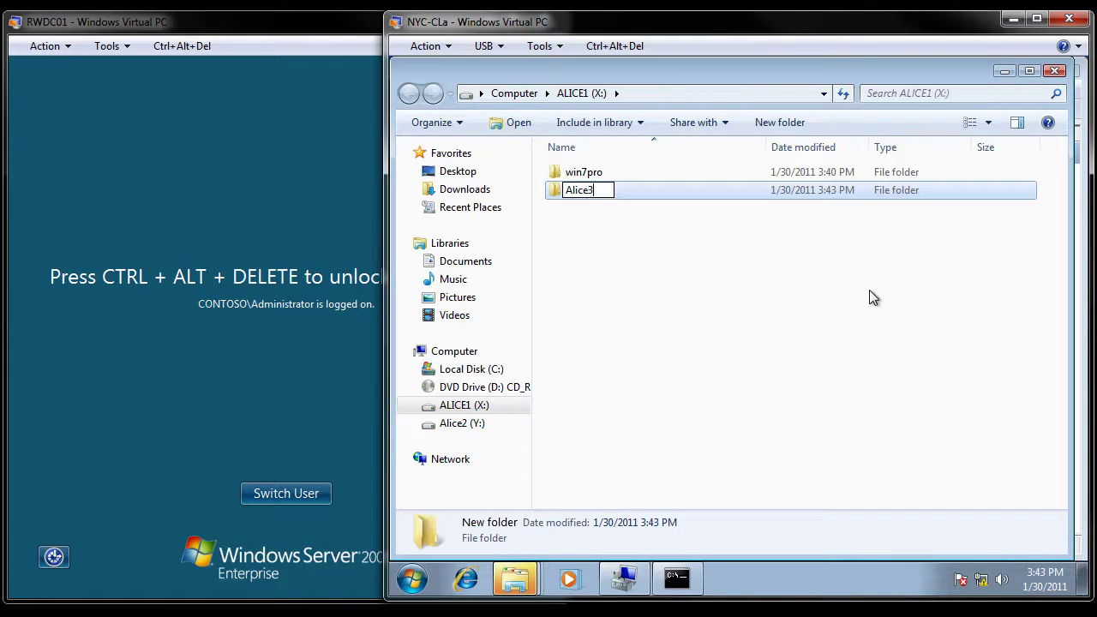
key("Return")
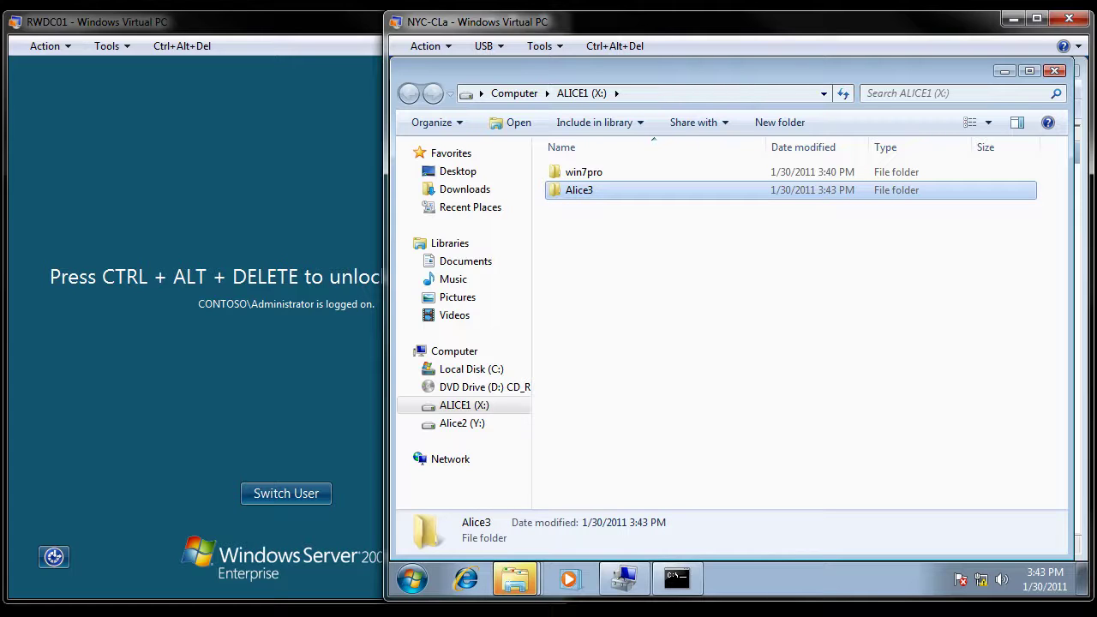
left_click(1004, 71)
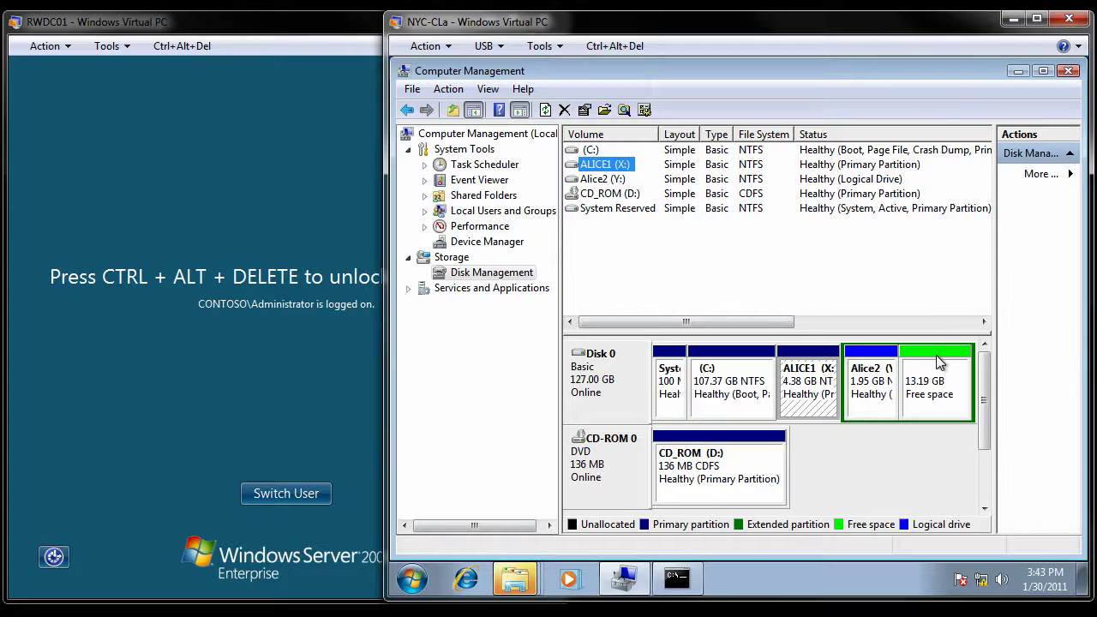
Start a new simple volume in Disk 0's free space with a size of 2000 MB.
right_click(938, 360)
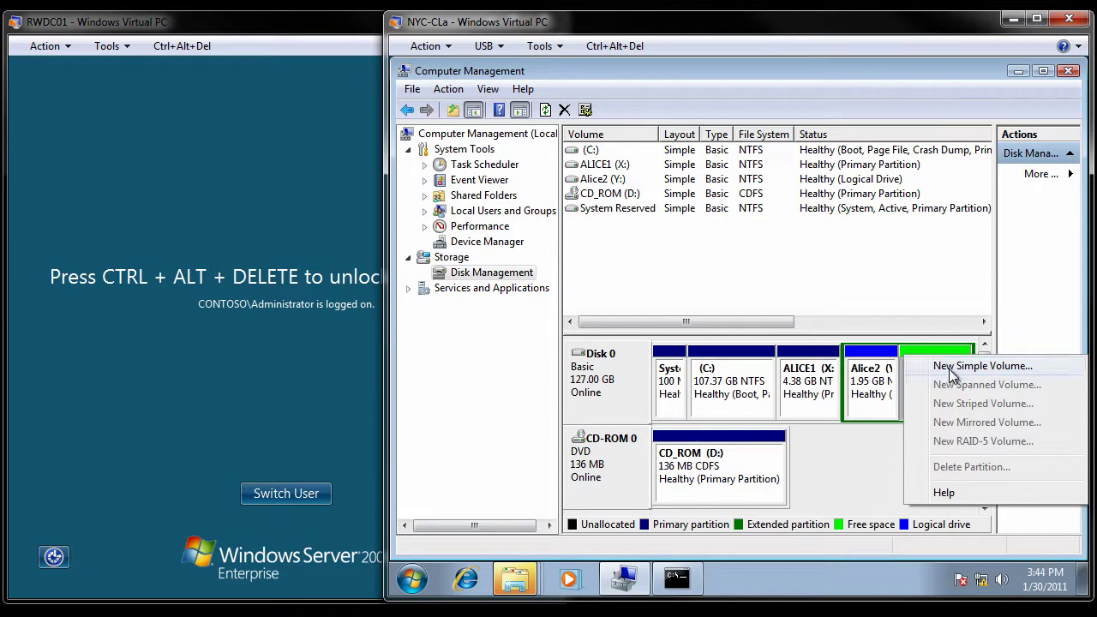
left_click(948, 368)
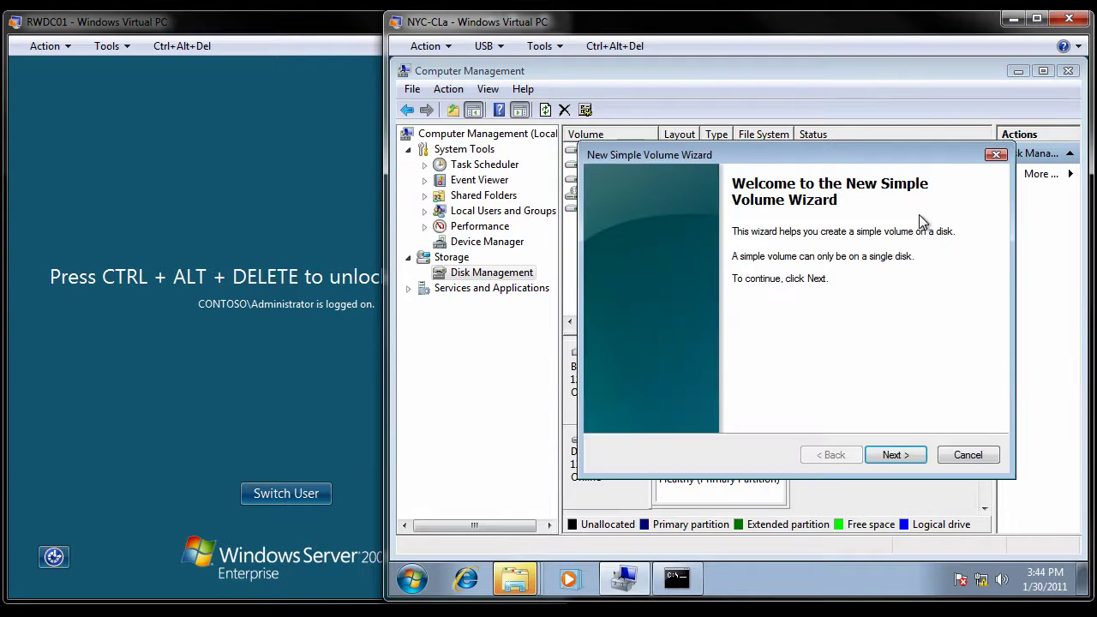
left_click(894, 455)
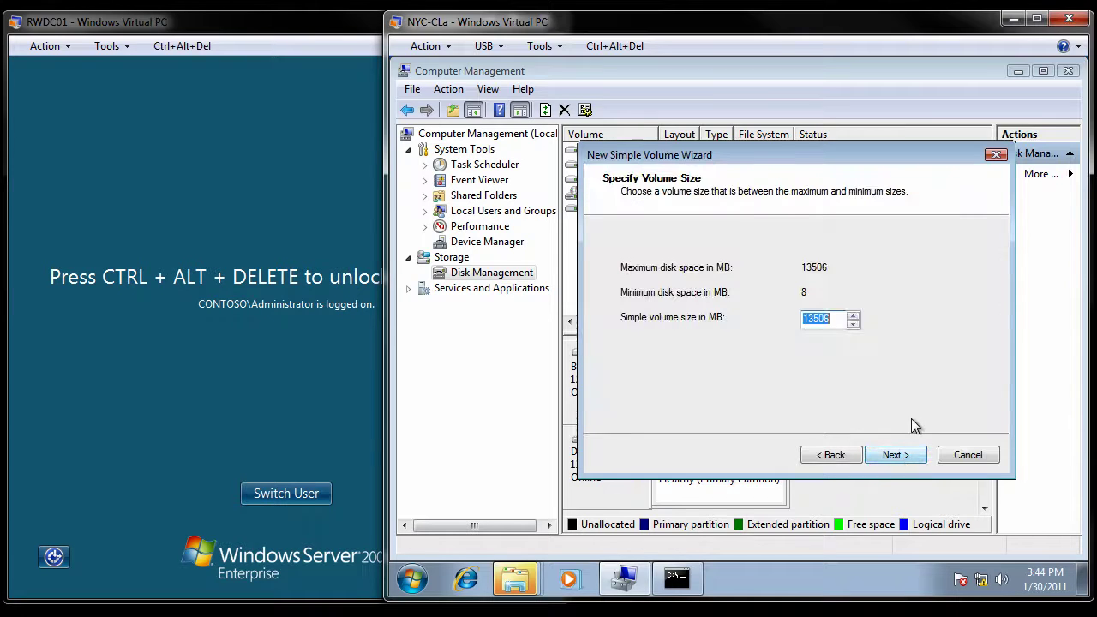
type("2000")
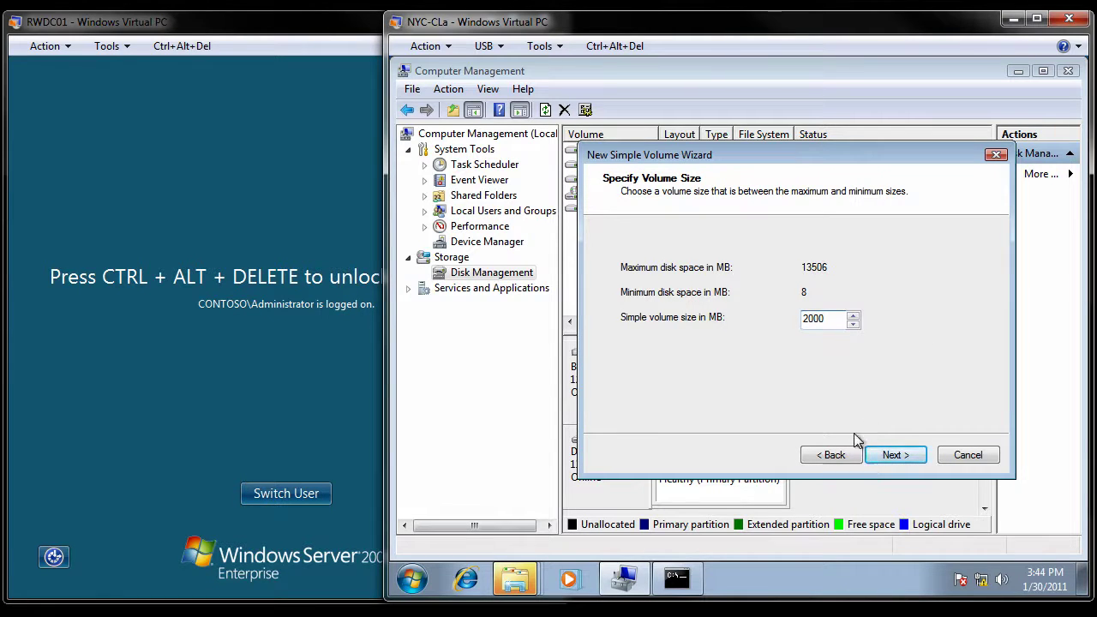
left_click(891, 457)
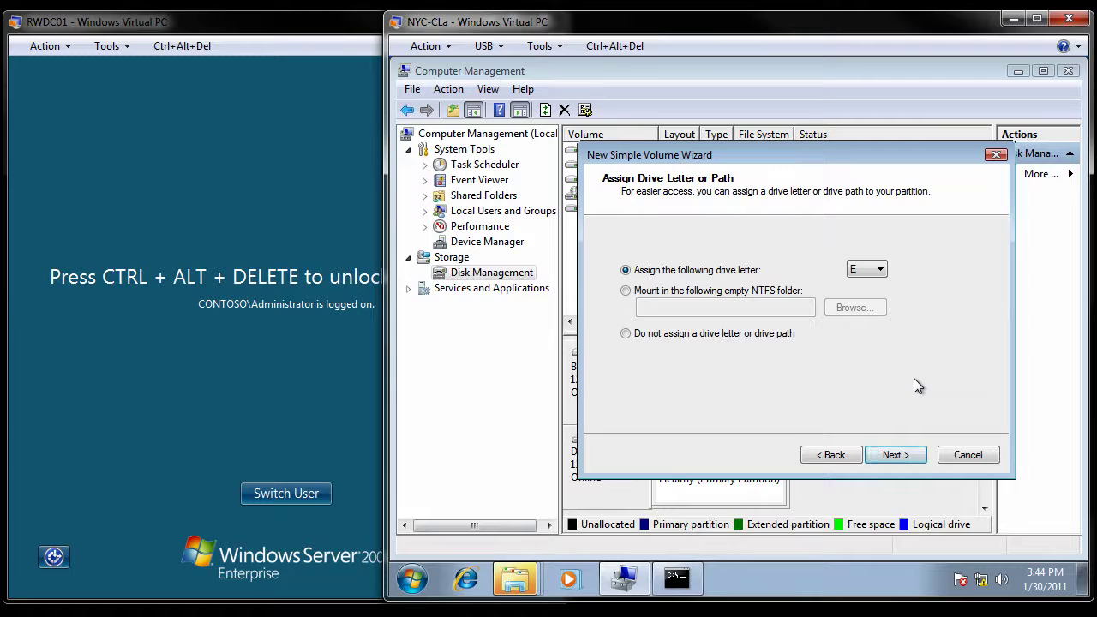
Choose the empty NTFS folder X:\Alice3 as the new volume's mount point instead of a drive letter.
left_click(626, 291)
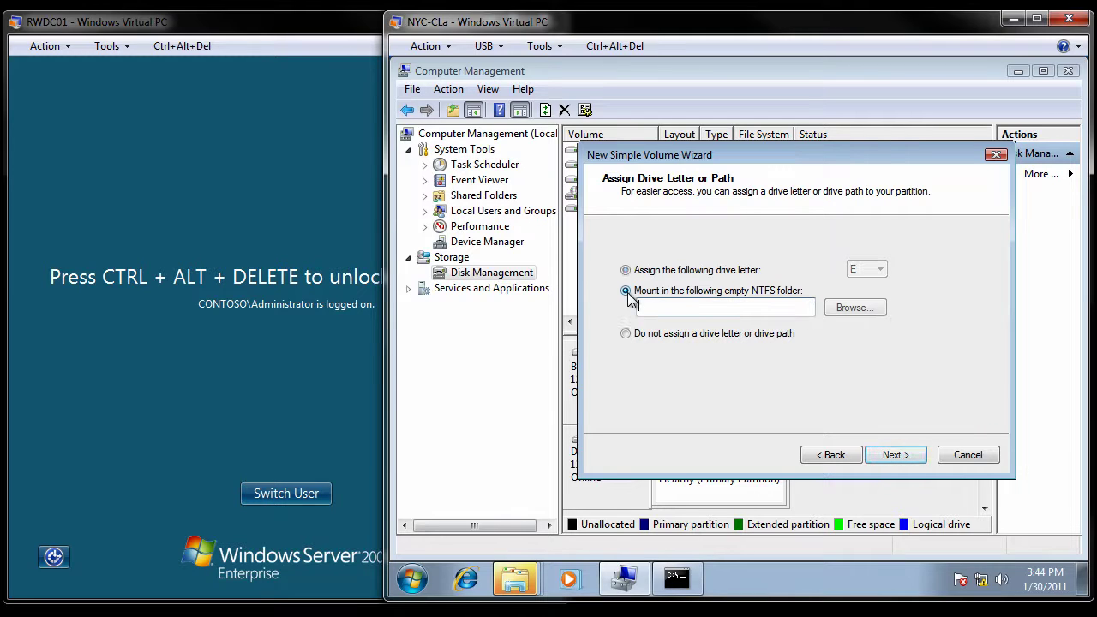
left_click(855, 308)
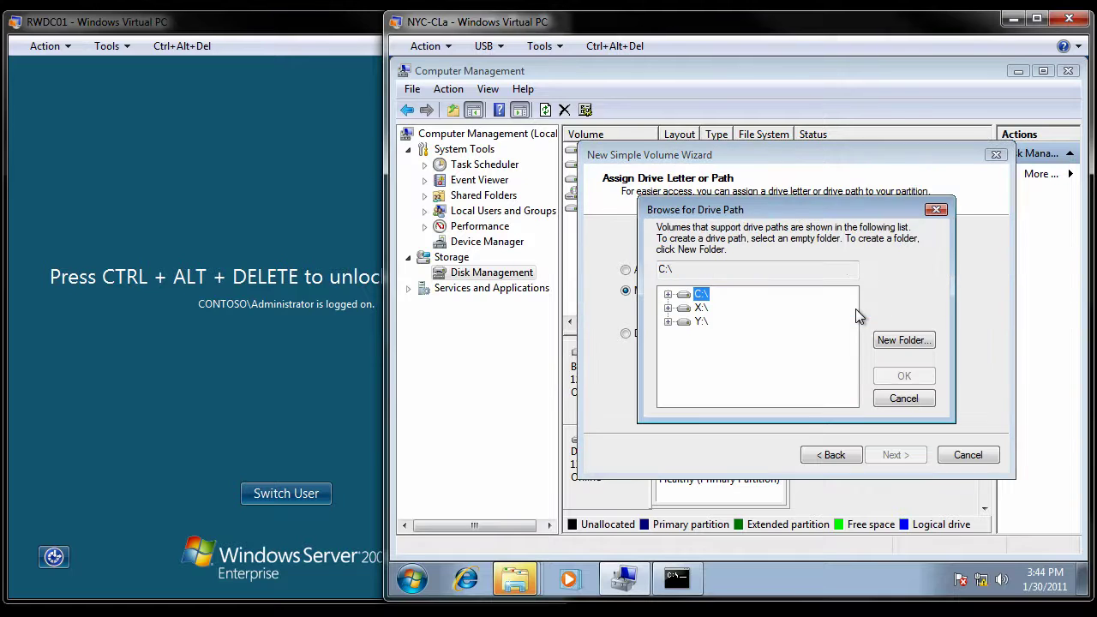
left_click(668, 308)
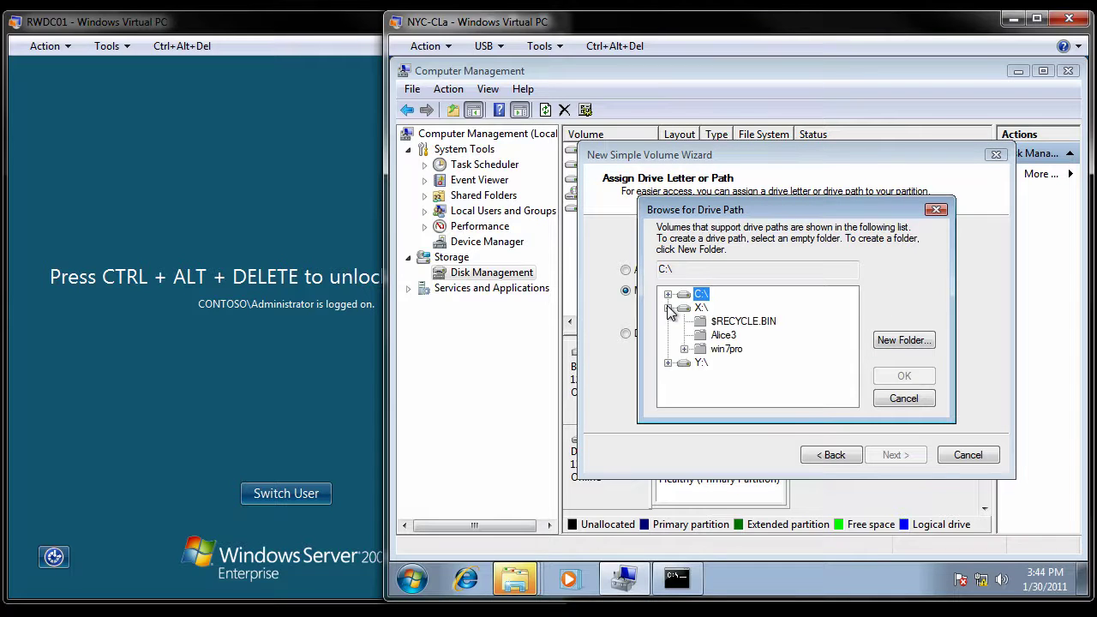
left_click(724, 335)
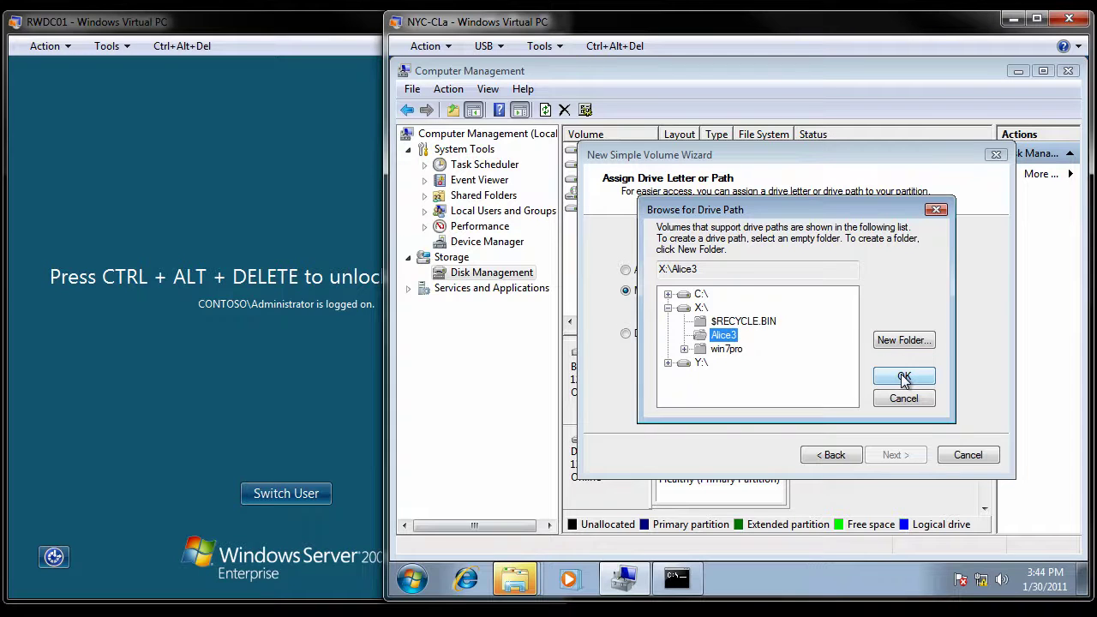
left_click(904, 377)
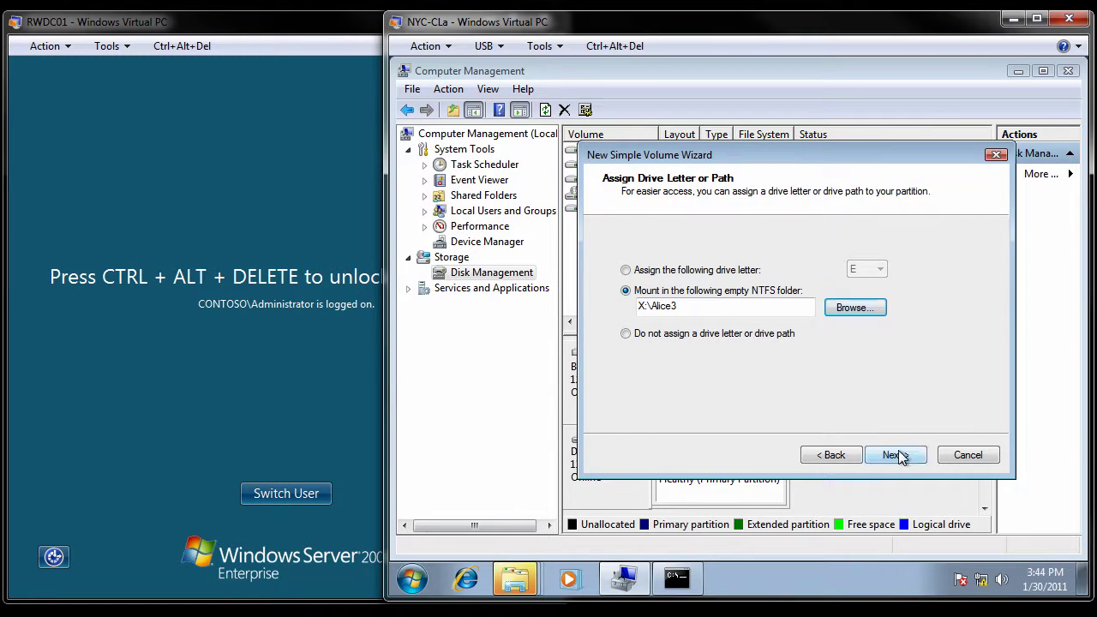
left_click(896, 455)
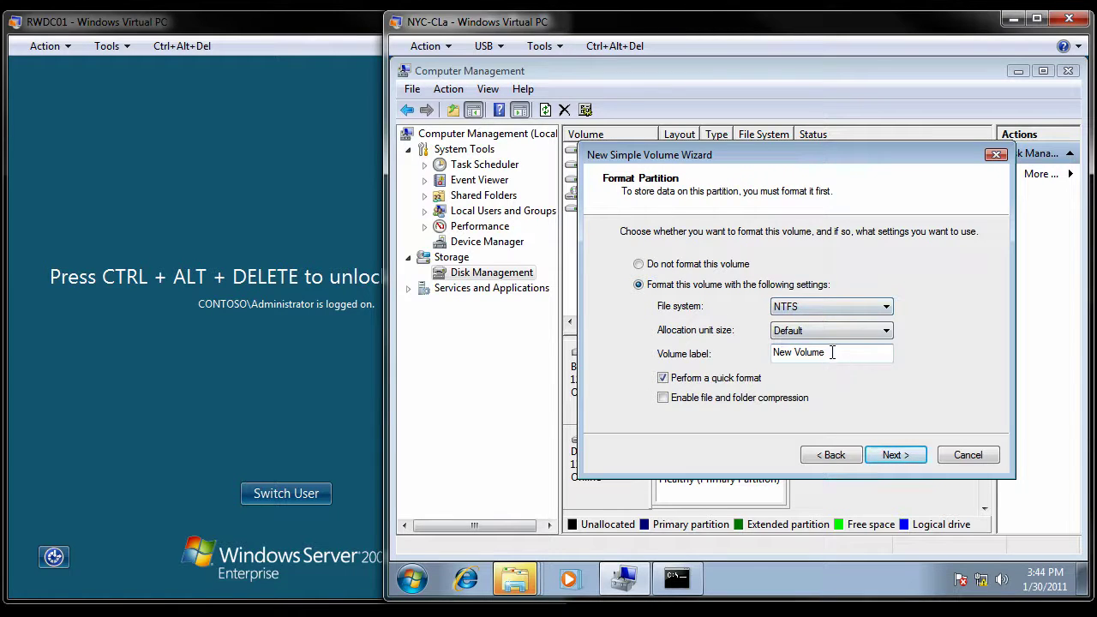
Label the mounted volume Alice3 and finish the wizard with NTFS quick format.
left_click_drag(829, 353, 775, 351)
type("Alice3")
left_click(892, 455)
left_click(904, 455)
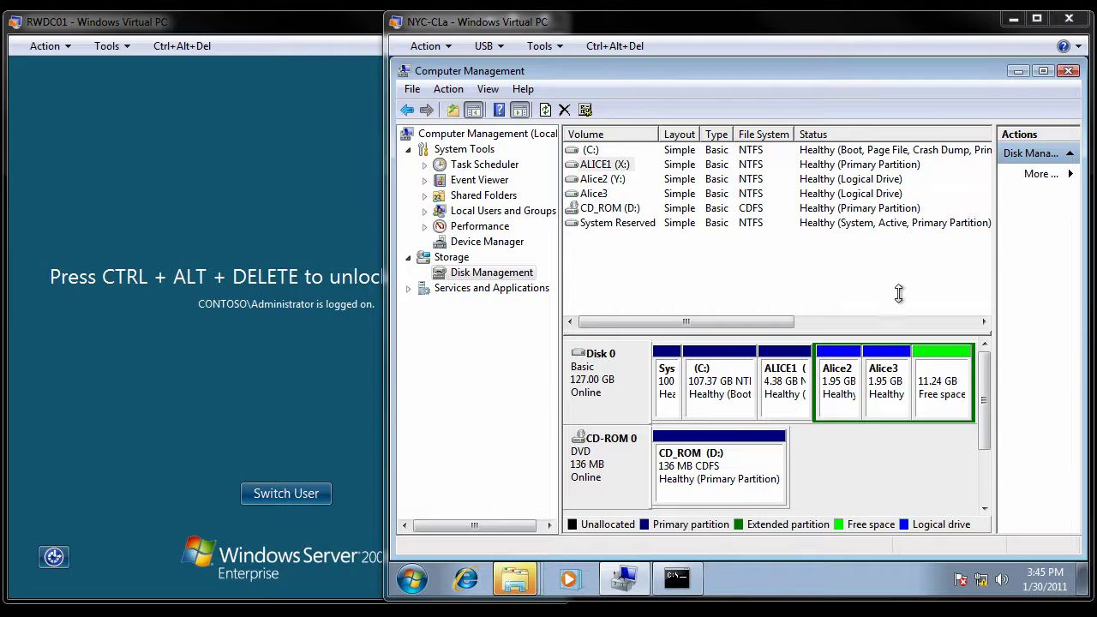
Examine the used space, free space and capacity in the properties of ALICE1 (X:), then close them.
right_click(602, 167)
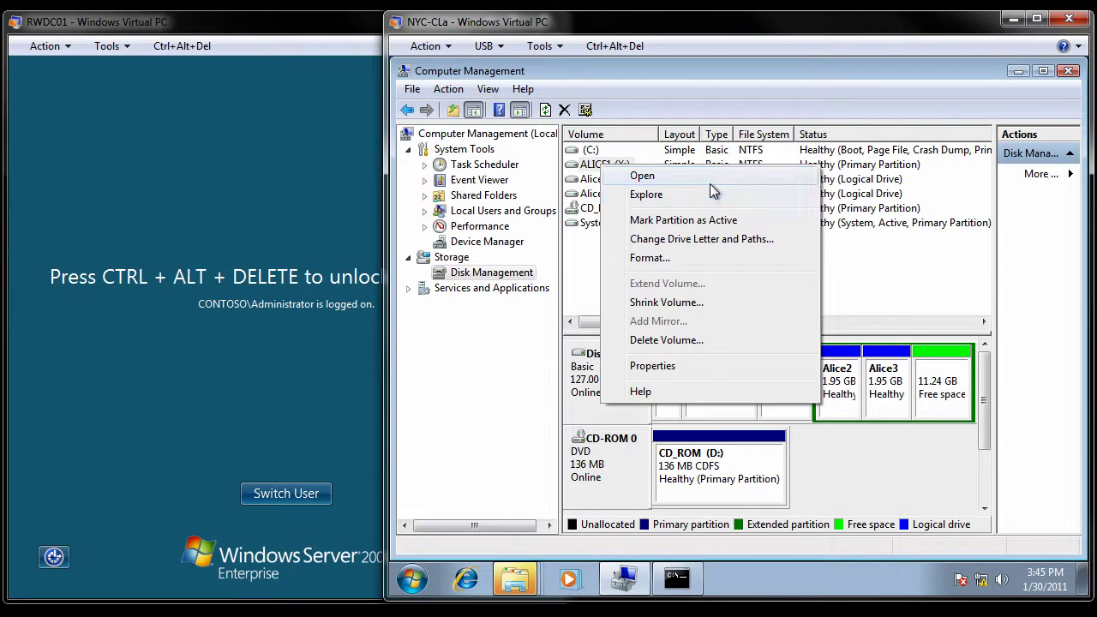
left_click(682, 365)
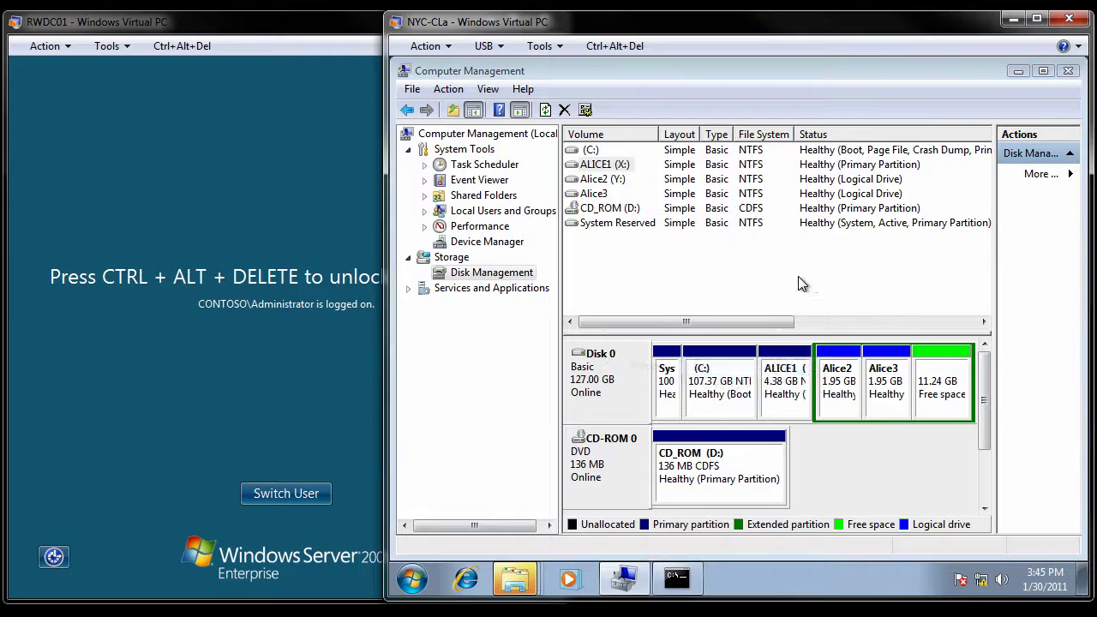
left_click_drag(846, 148, 809, 118)
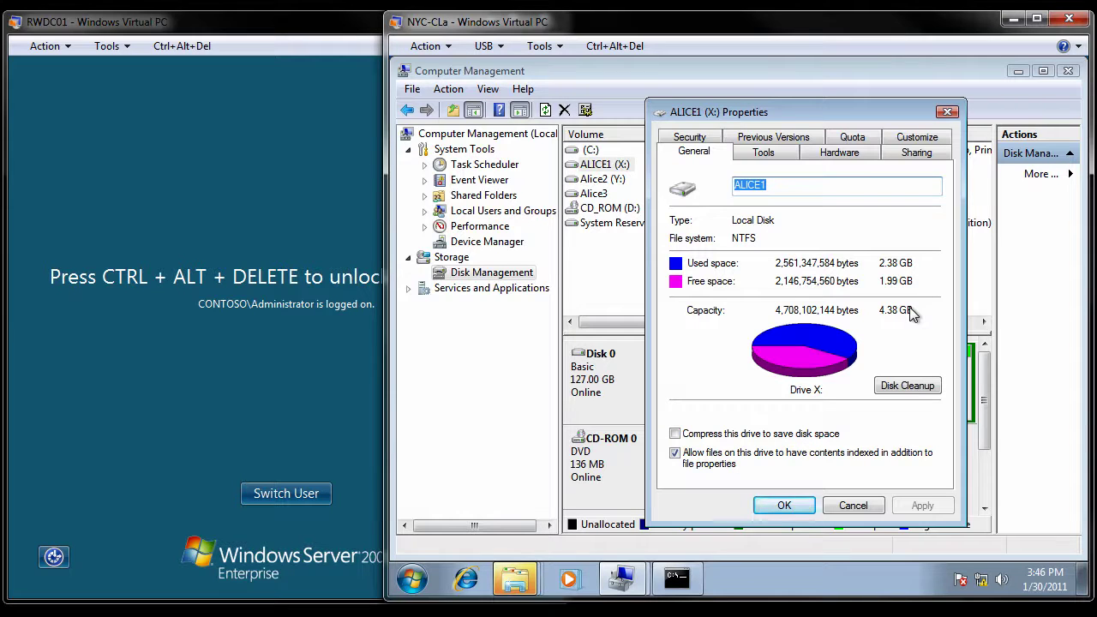
left_click(783, 506)
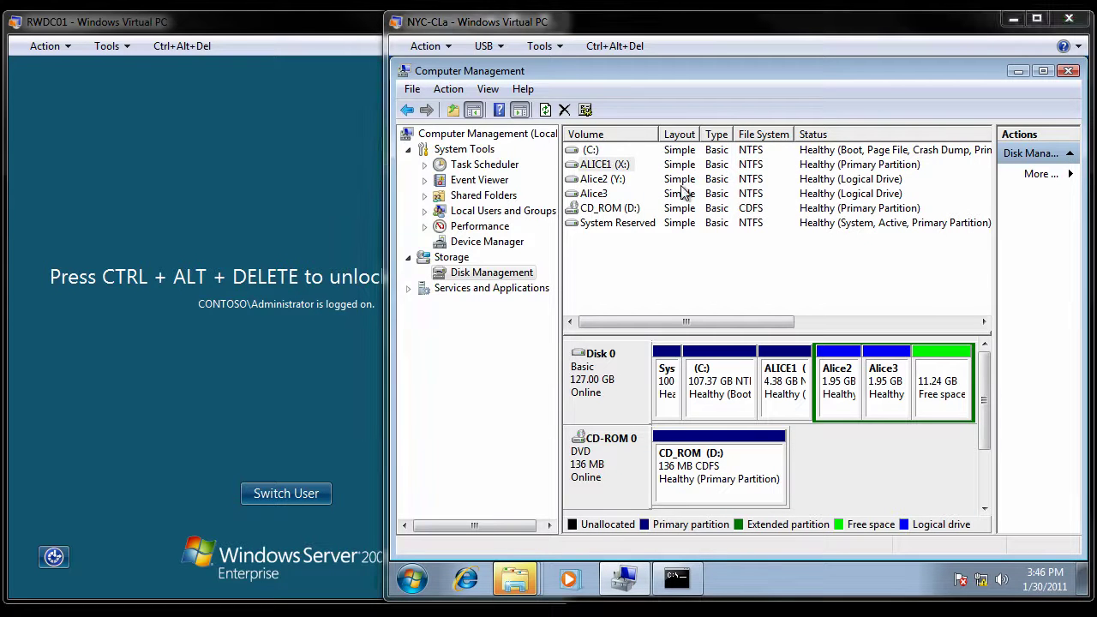
Open ALICE1 (X:) from Disk Management to examine how the mounted Alice3 folder is listed.
left_click(610, 168)
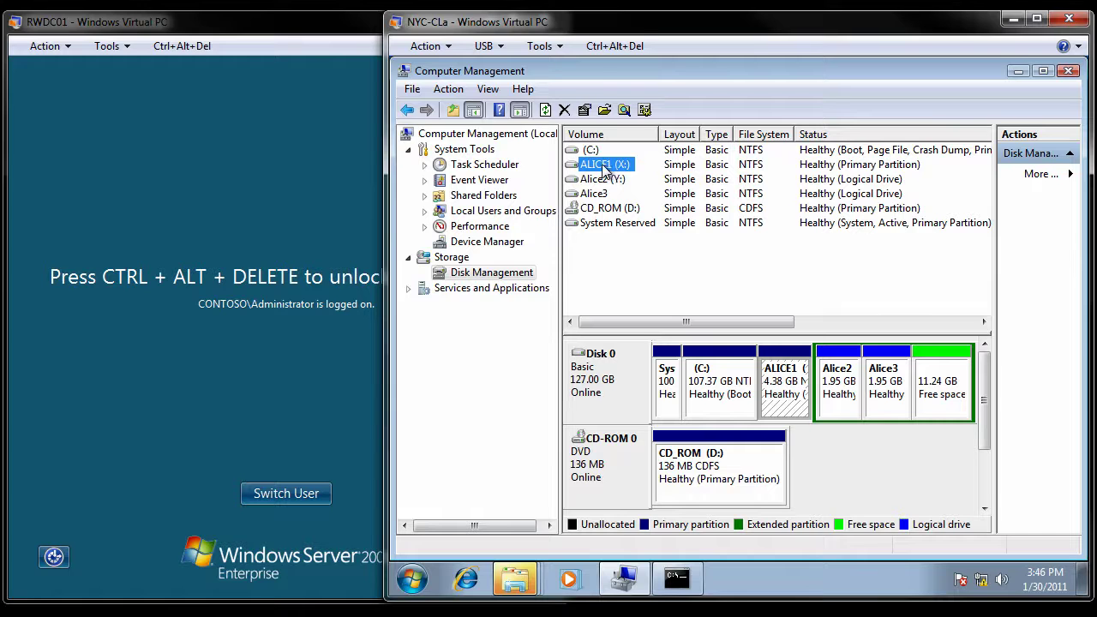
right_click(604, 169)
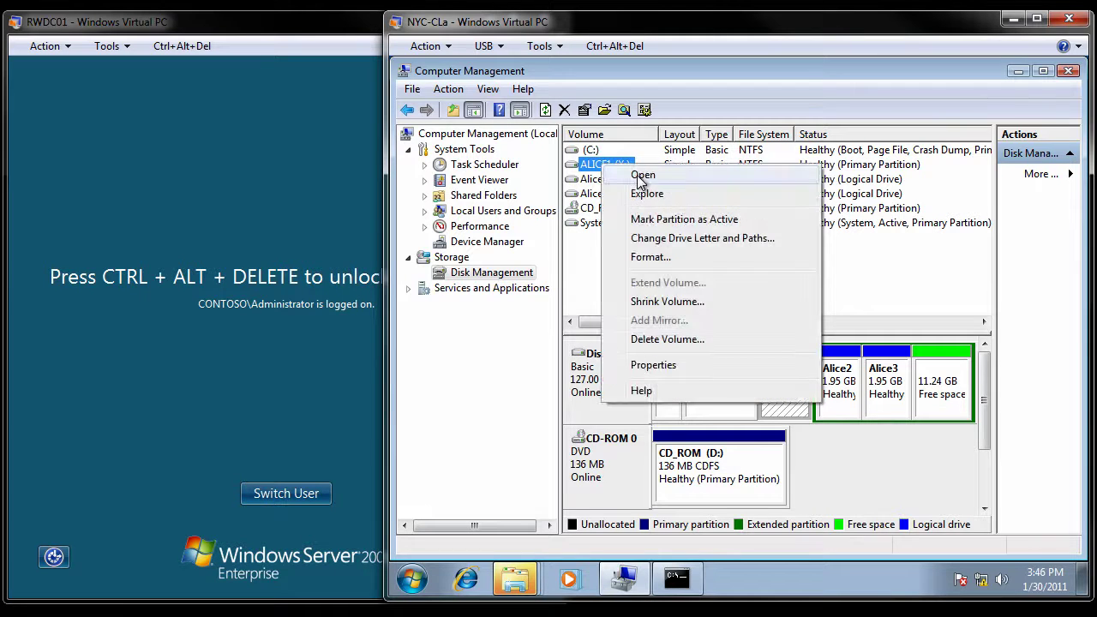
left_click(637, 175)
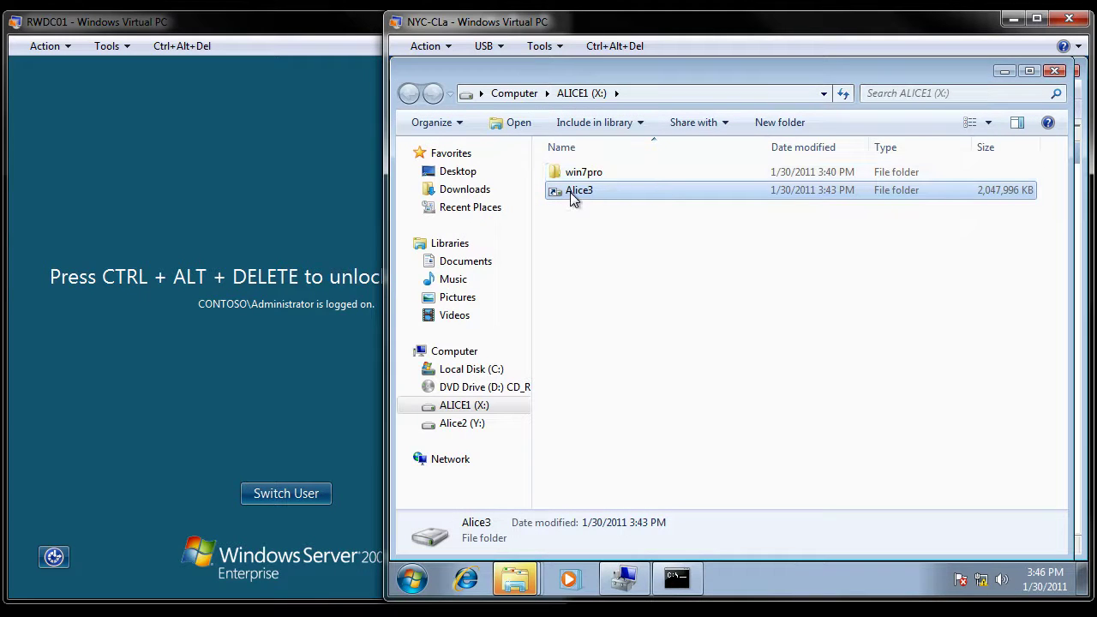
Examine the mounted volume details and capacity in the properties of the Alice3 folder, then close them and the X: folder window.
right_click(569, 192)
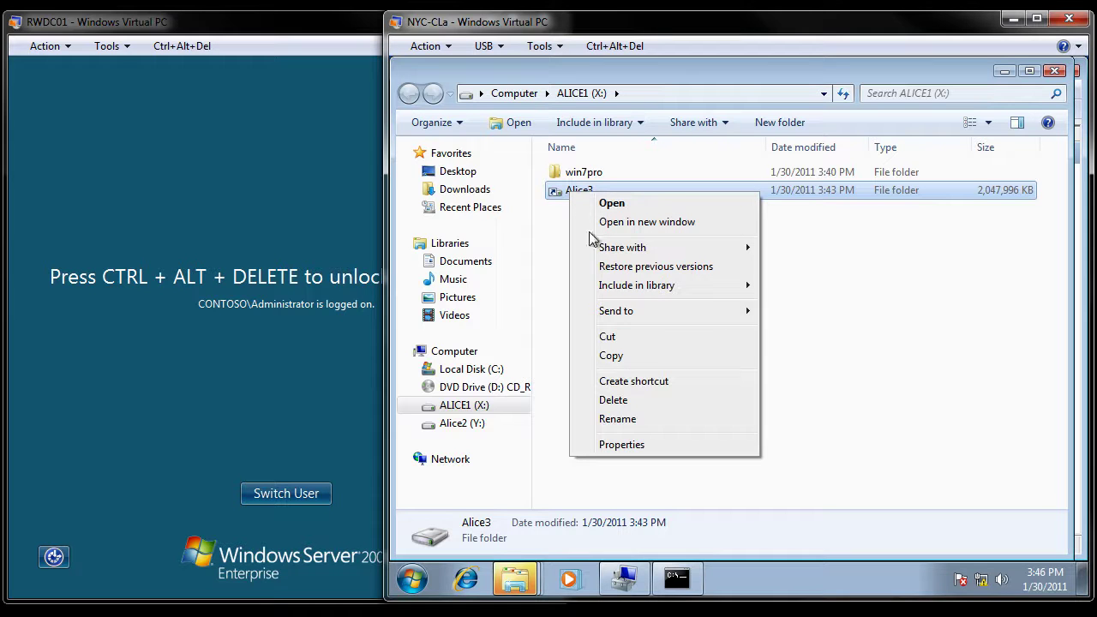
left_click(640, 447)
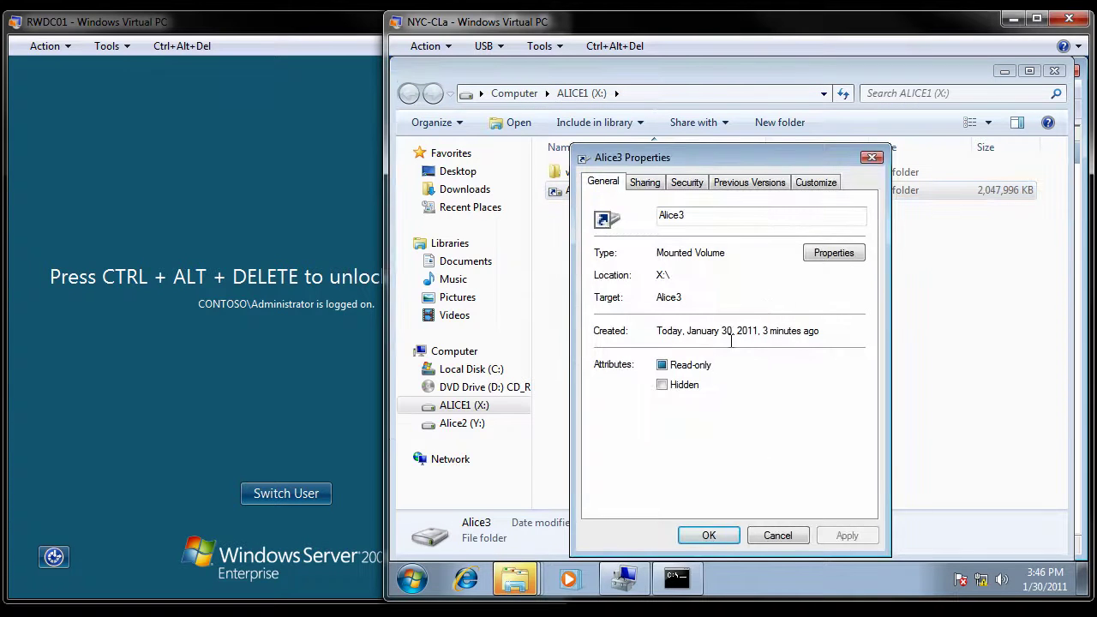
left_click(847, 257)
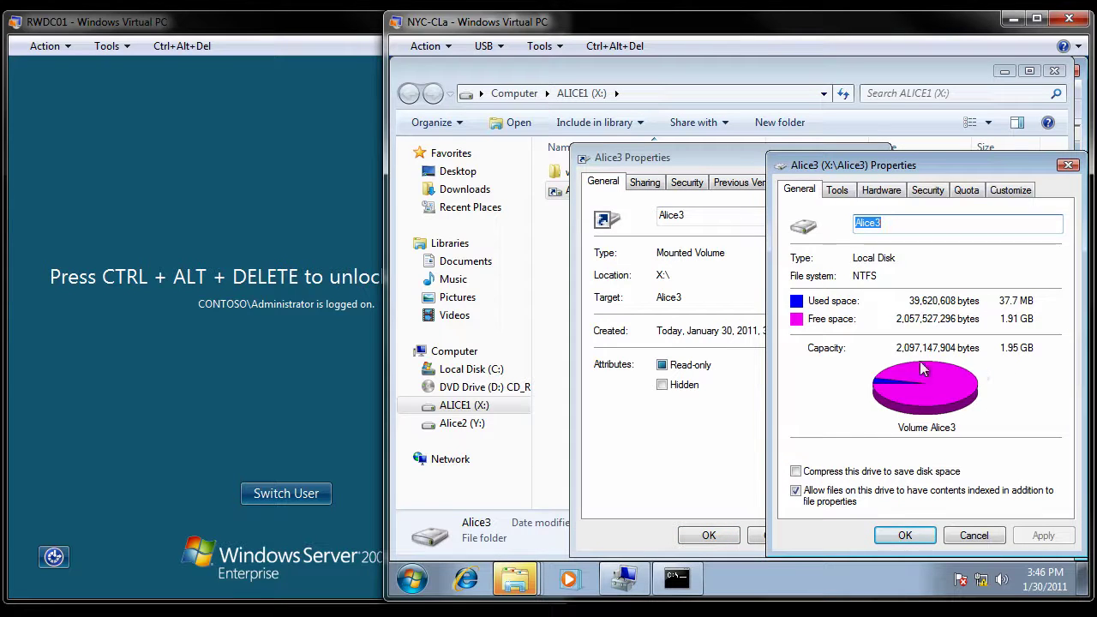
left_click(1068, 166)
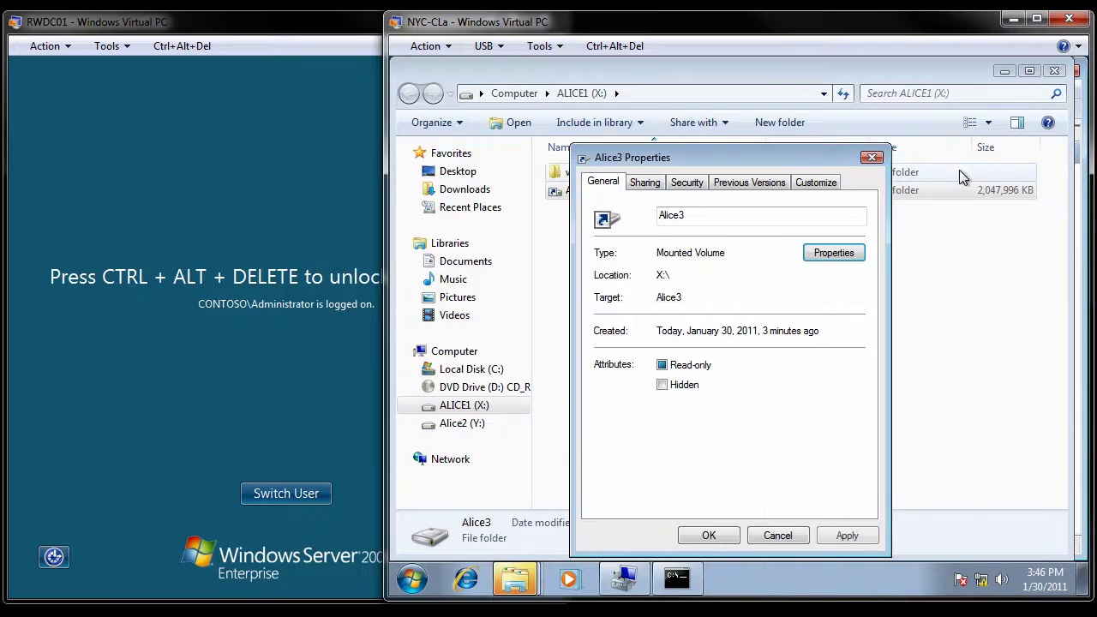
left_click(867, 161)
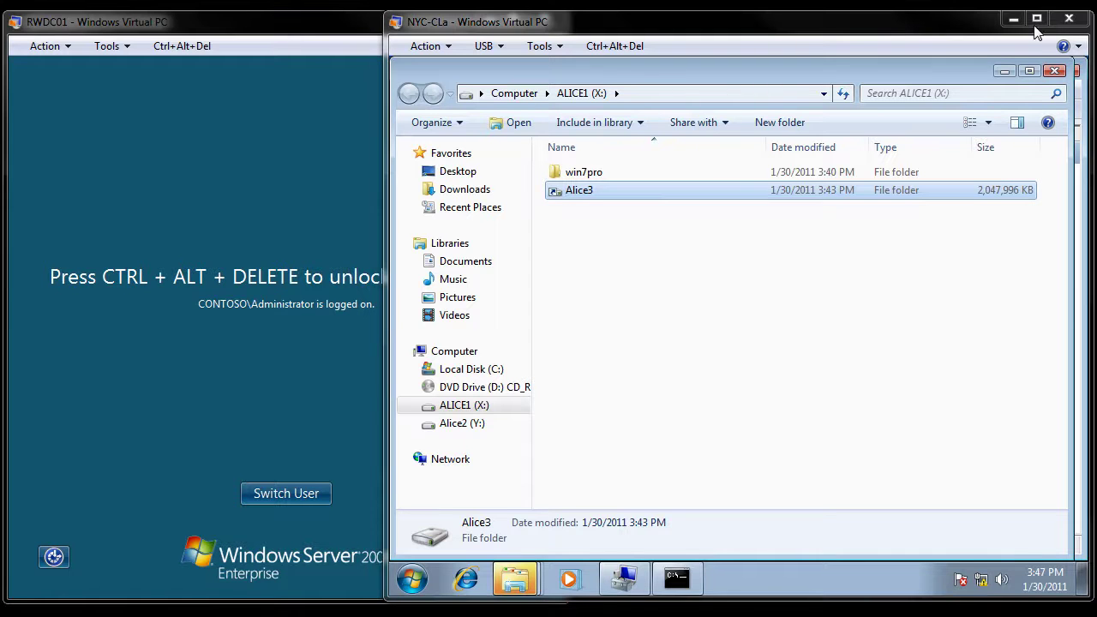
left_click(1056, 73)
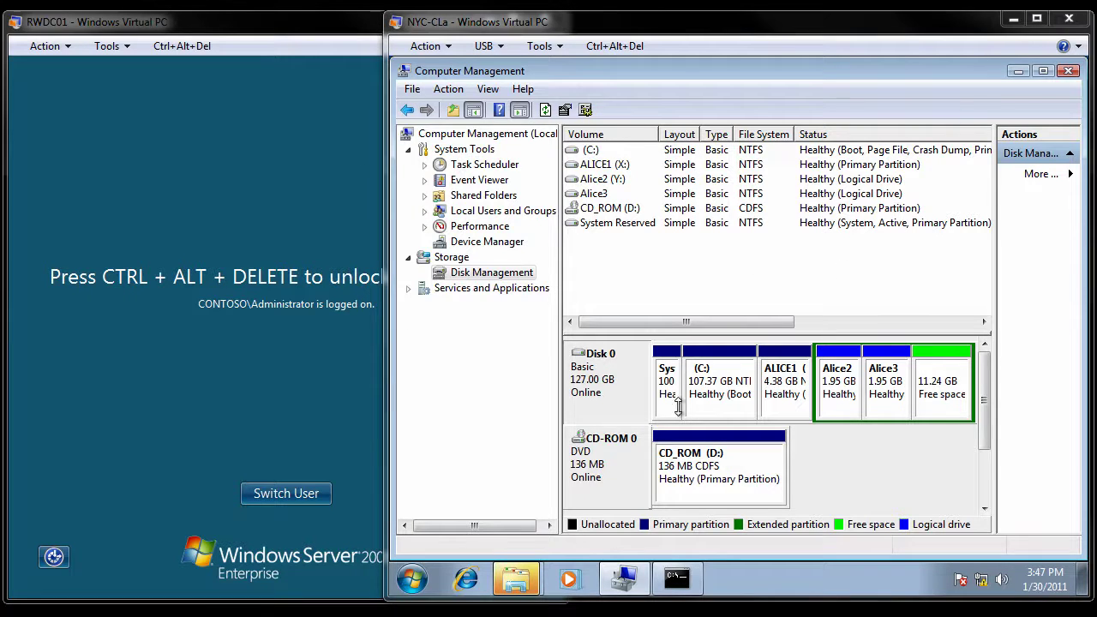
Convert Disk 0 to a dynamic disk, accept the boot warning and dismiss the resulting message.
right_click(598, 379)
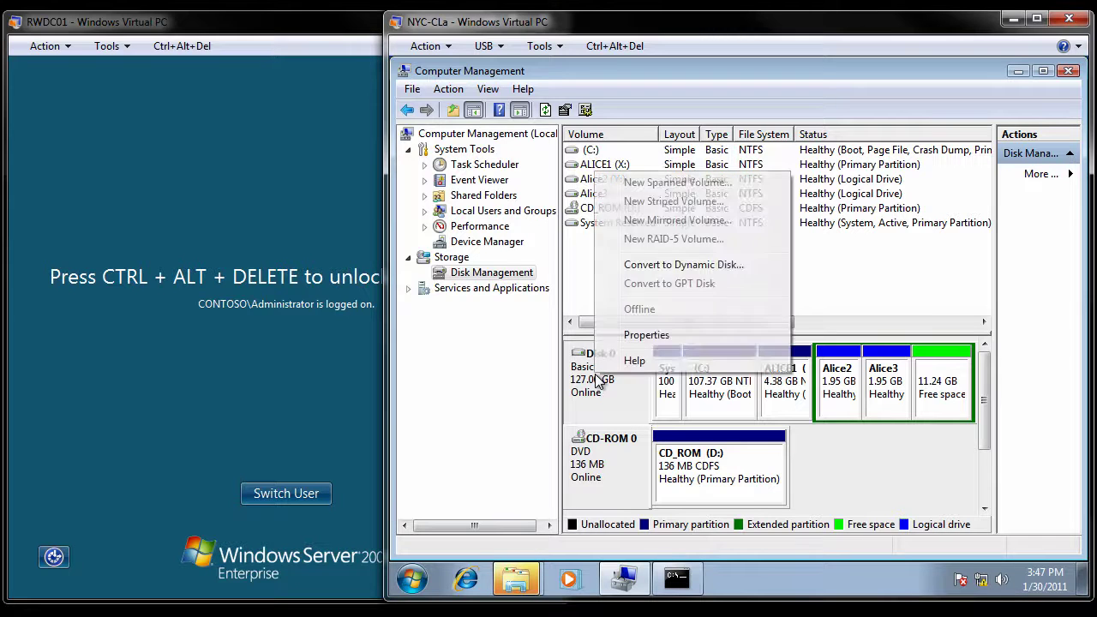
left_click(683, 265)
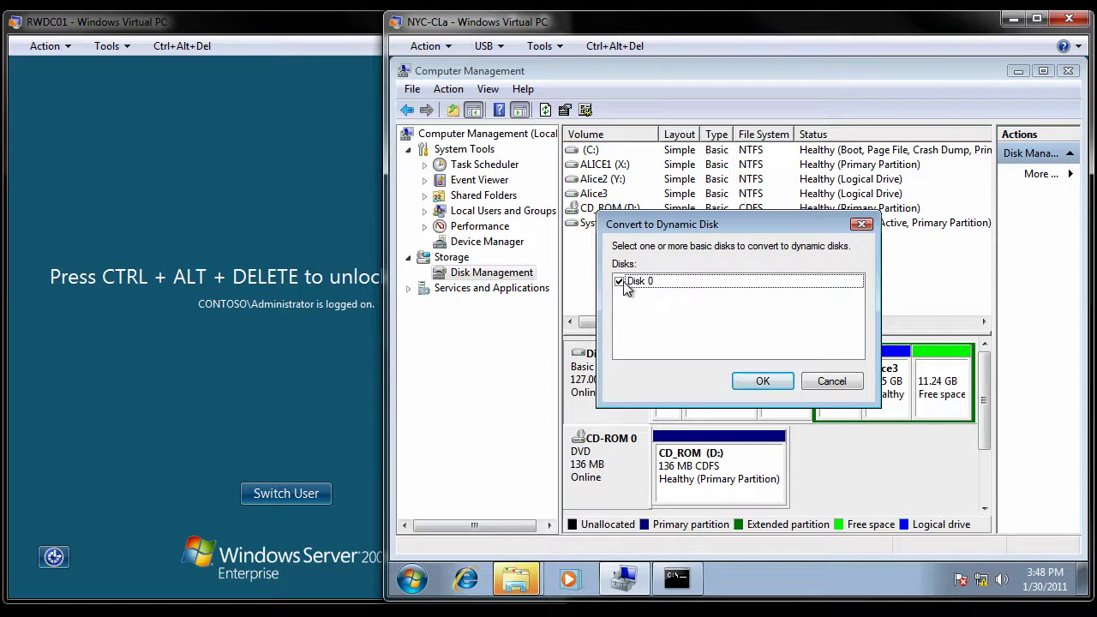
left_click(760, 382)
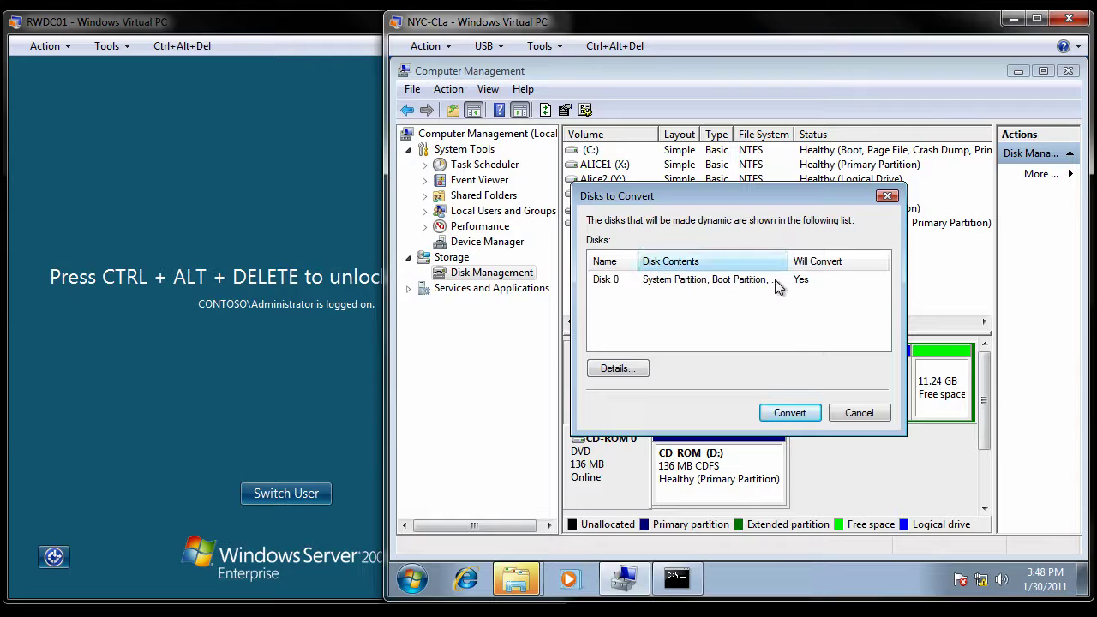
left_click(789, 413)
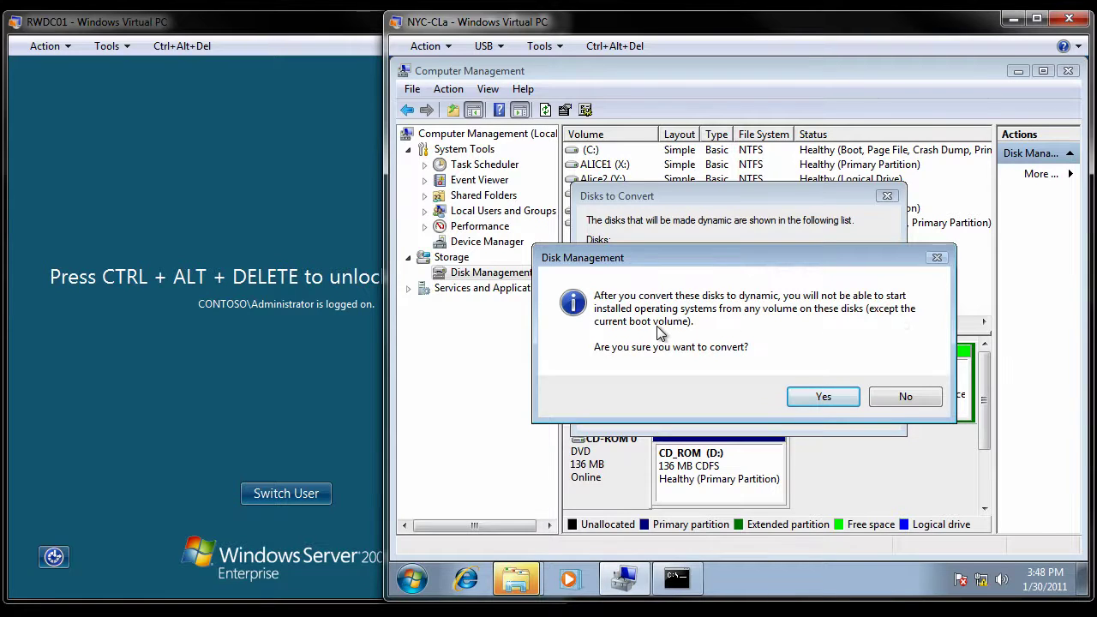
left_click(844, 402)
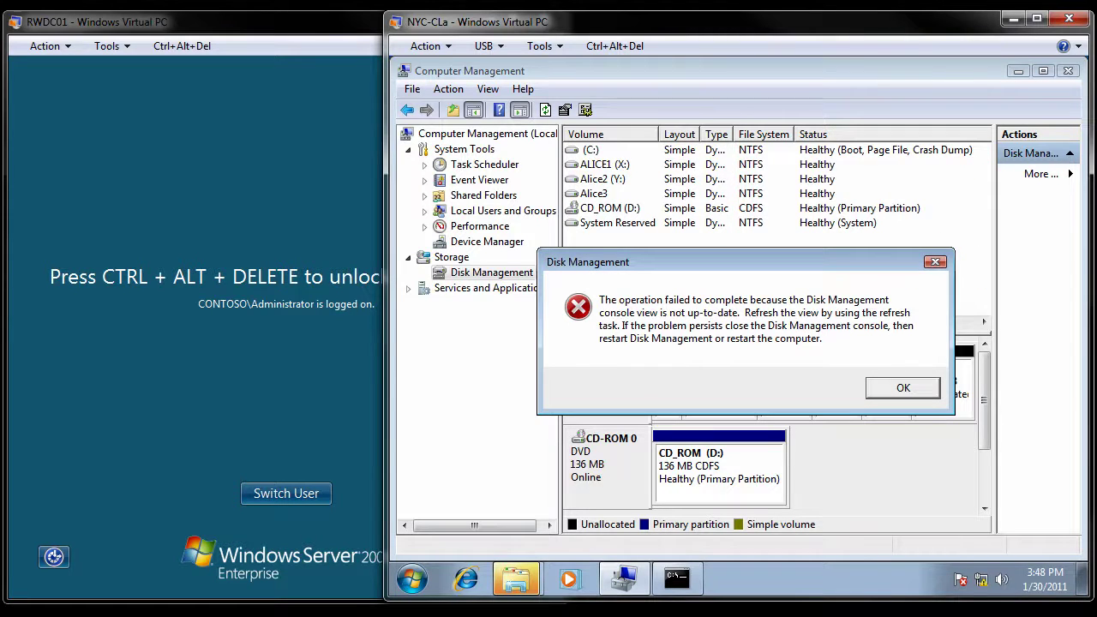
key("Return")
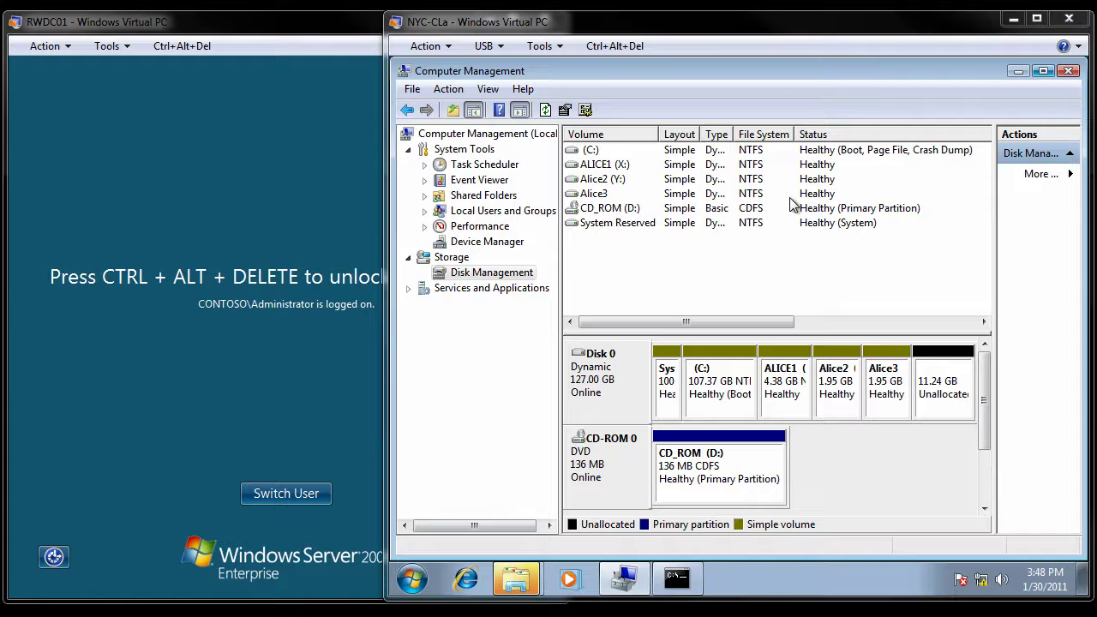
left_click(485, 273)
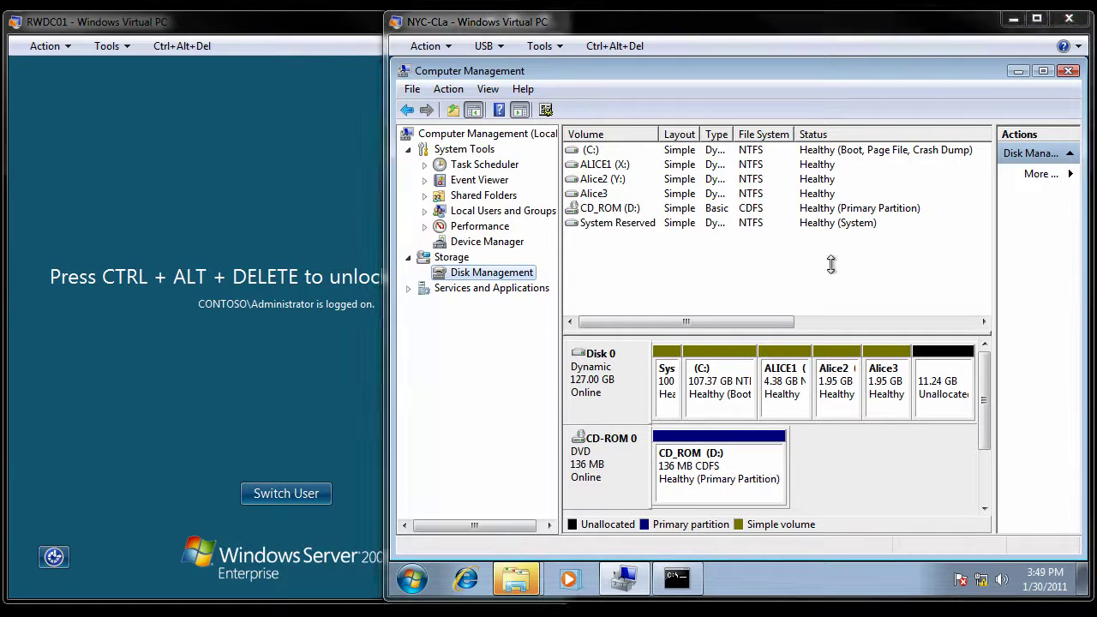
Delete the Alice3 and Alice2 (Y:) volumes from Disk 0, confirming the data loss for each.
right_click(890, 357)
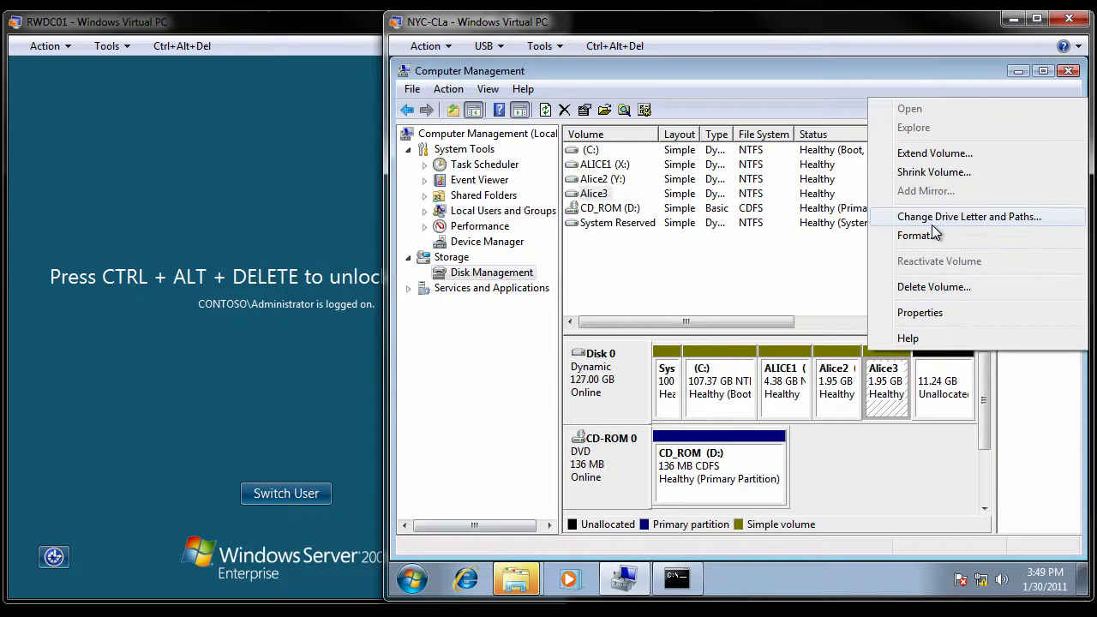
left_click(940, 288)
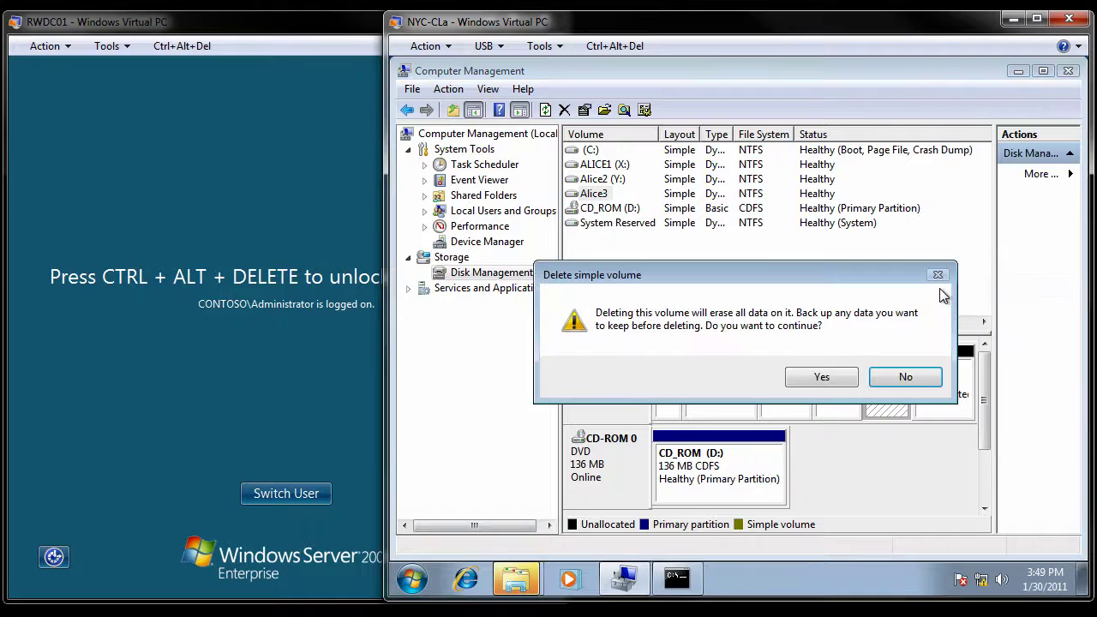
left_click(821, 383)
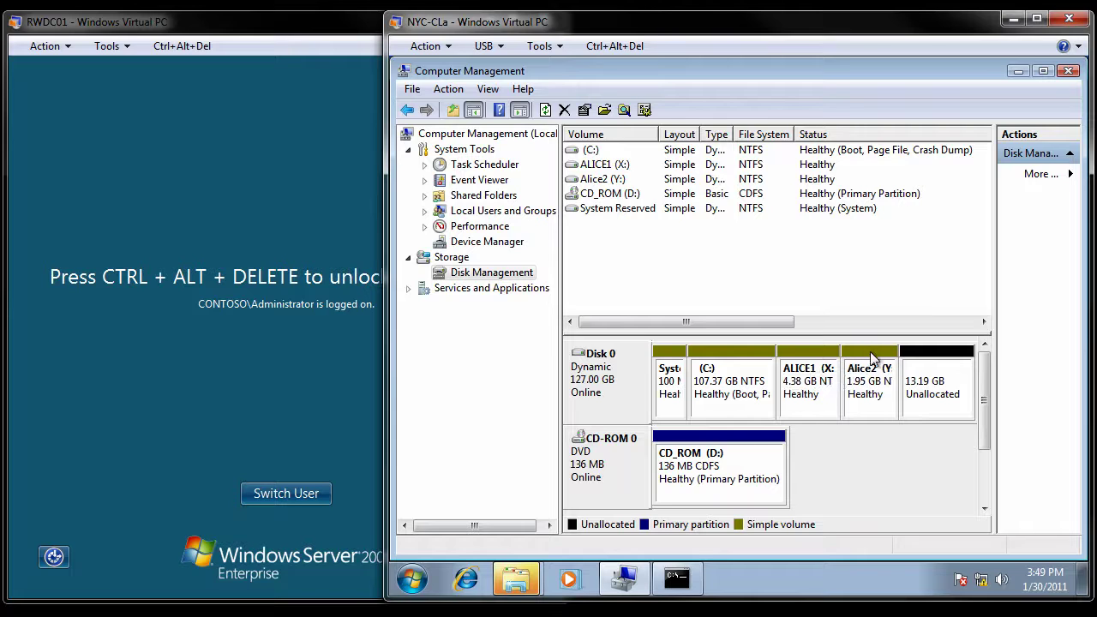
right_click(871, 358)
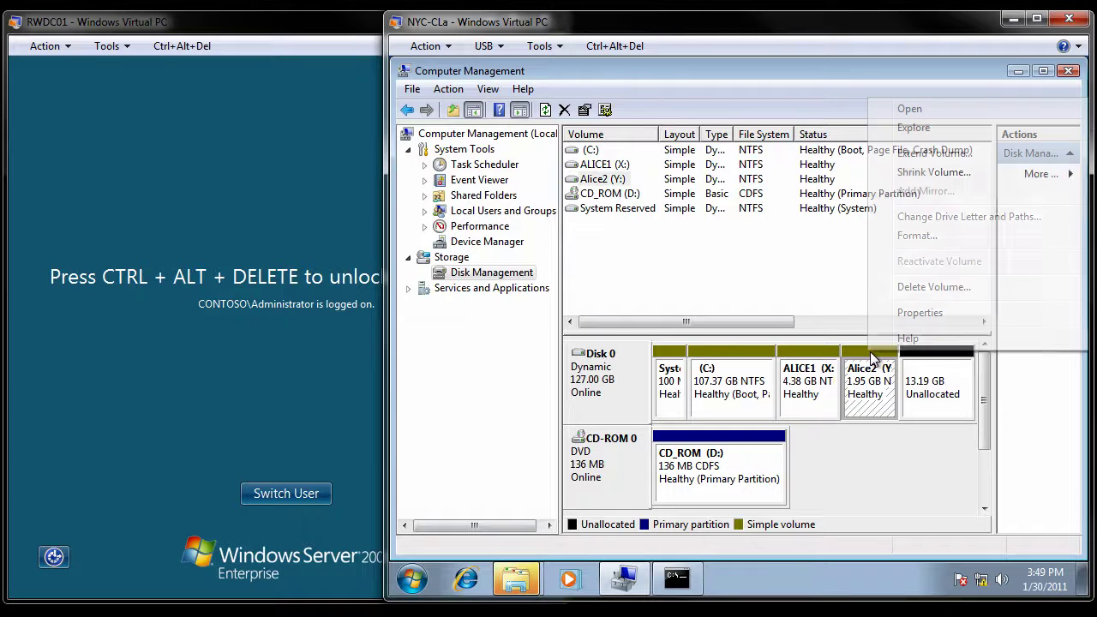
left_click(934, 288)
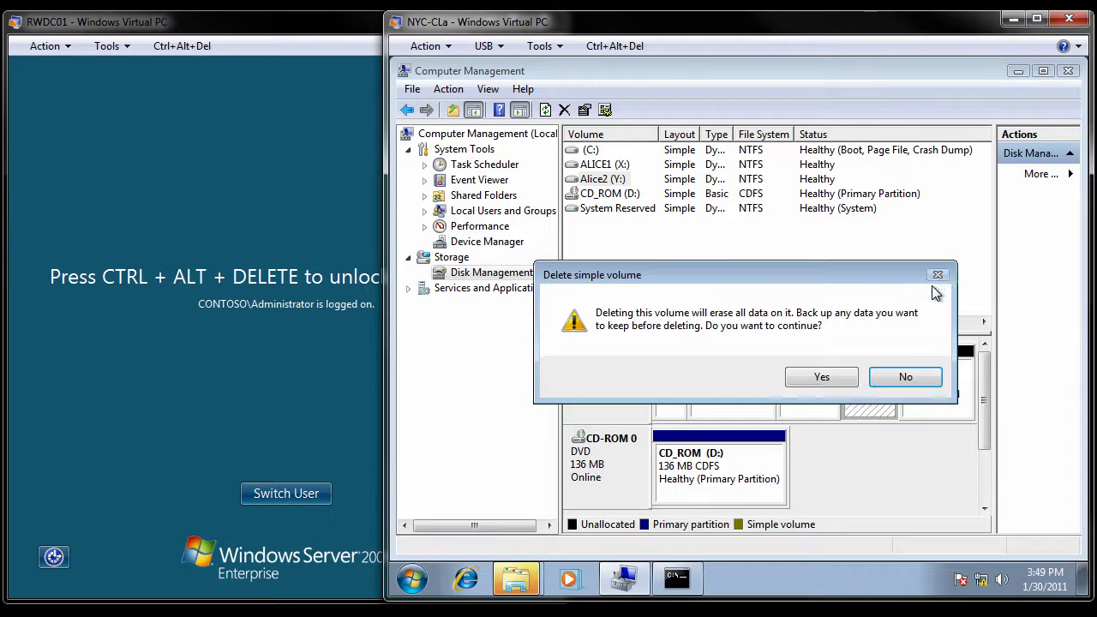
left_click(823, 377)
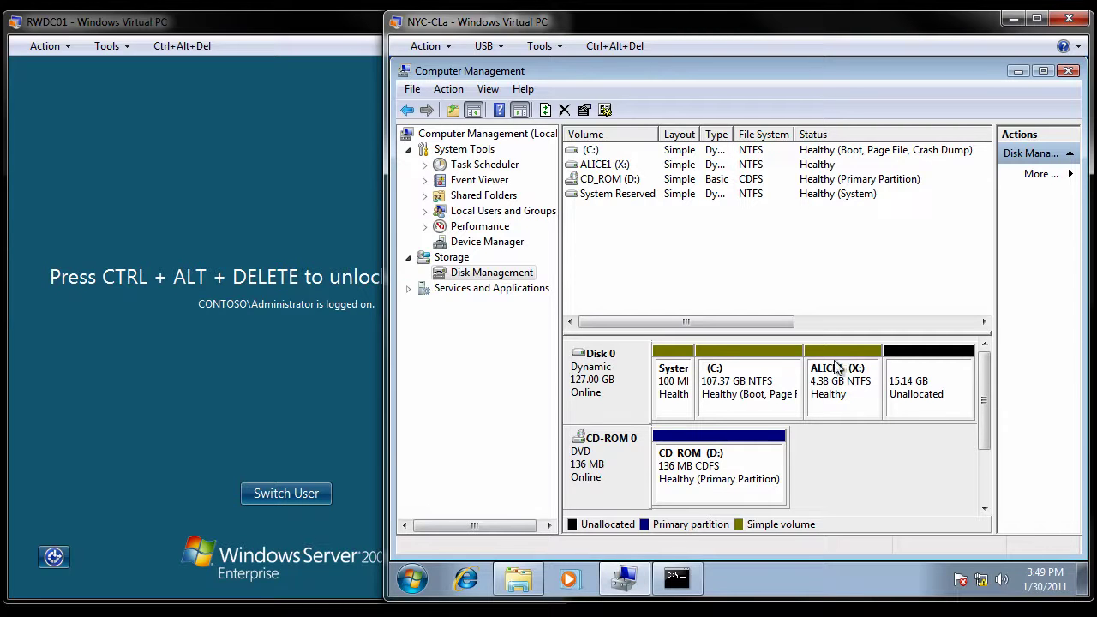
right_click(922, 359)
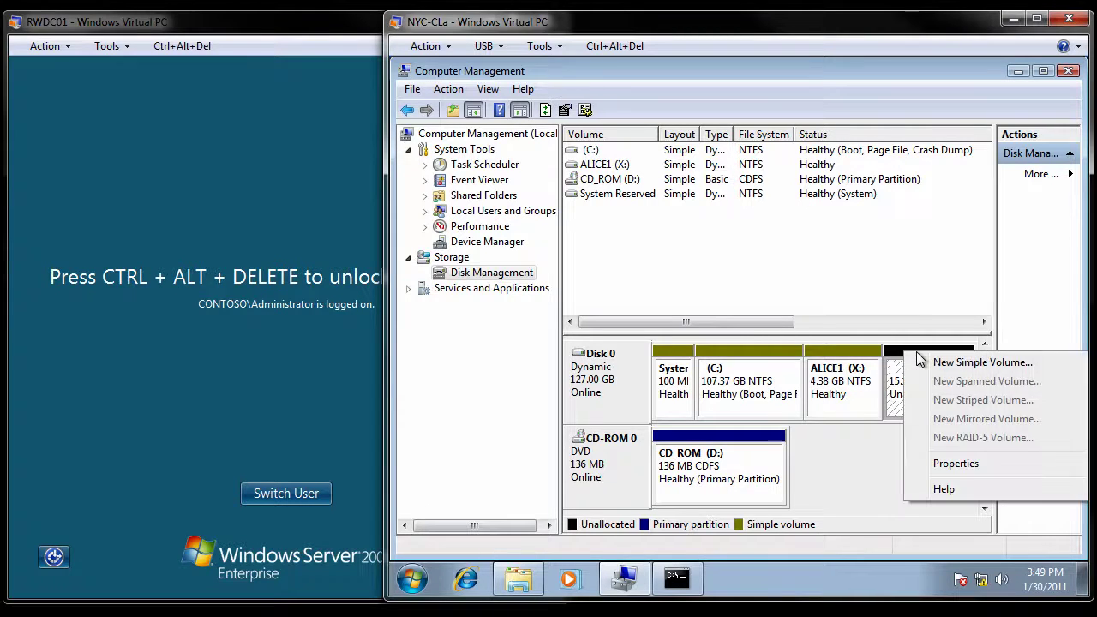
left_click(942, 362)
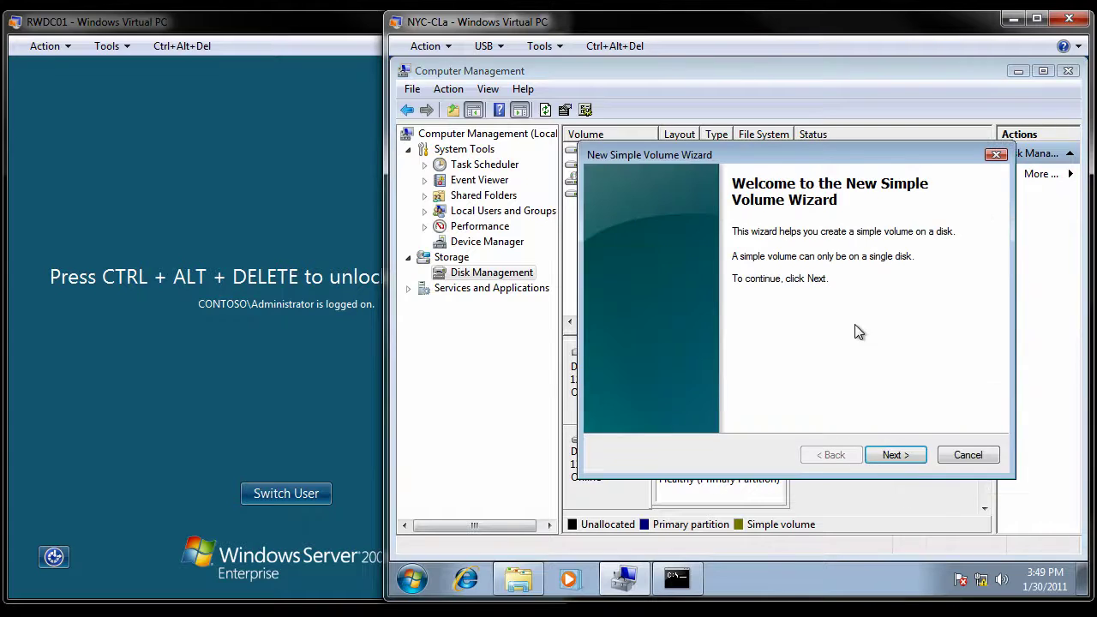
left_click(894, 455)
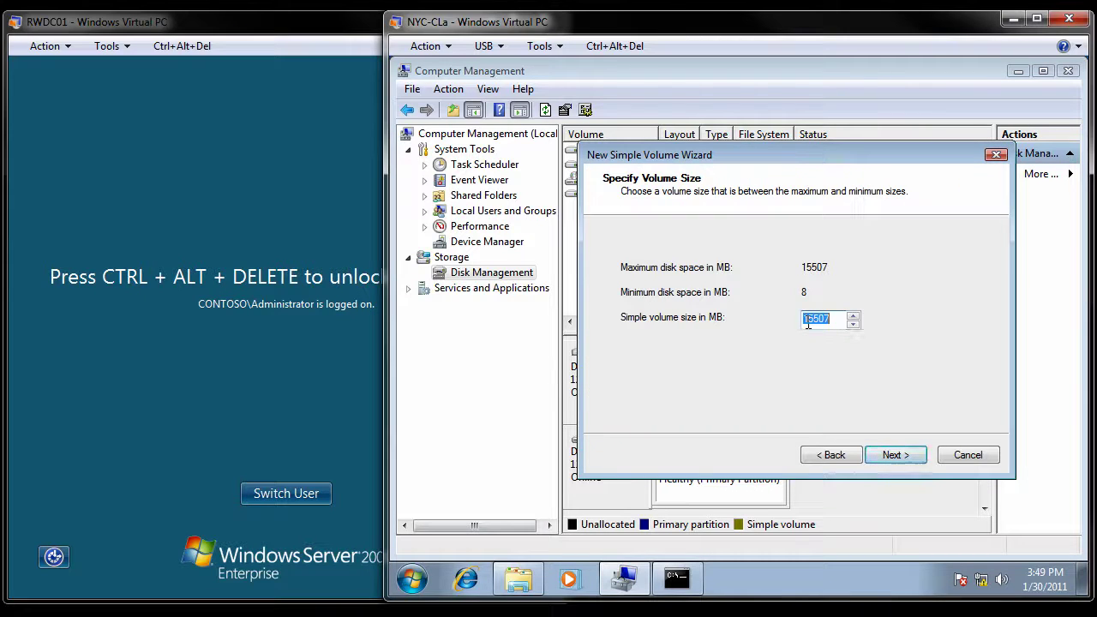
left_click(970, 455)
Extend the ALICE1 (X:) volume with all 15507 MB of unallocated space on Disk 0.
right_click(836, 354)
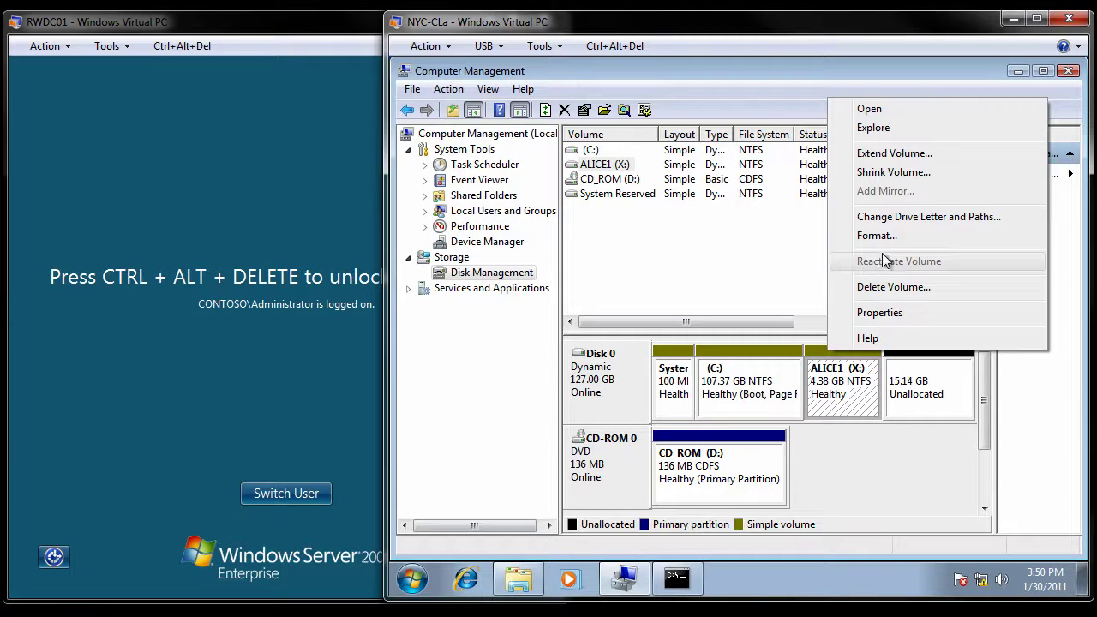
left_click(903, 155)
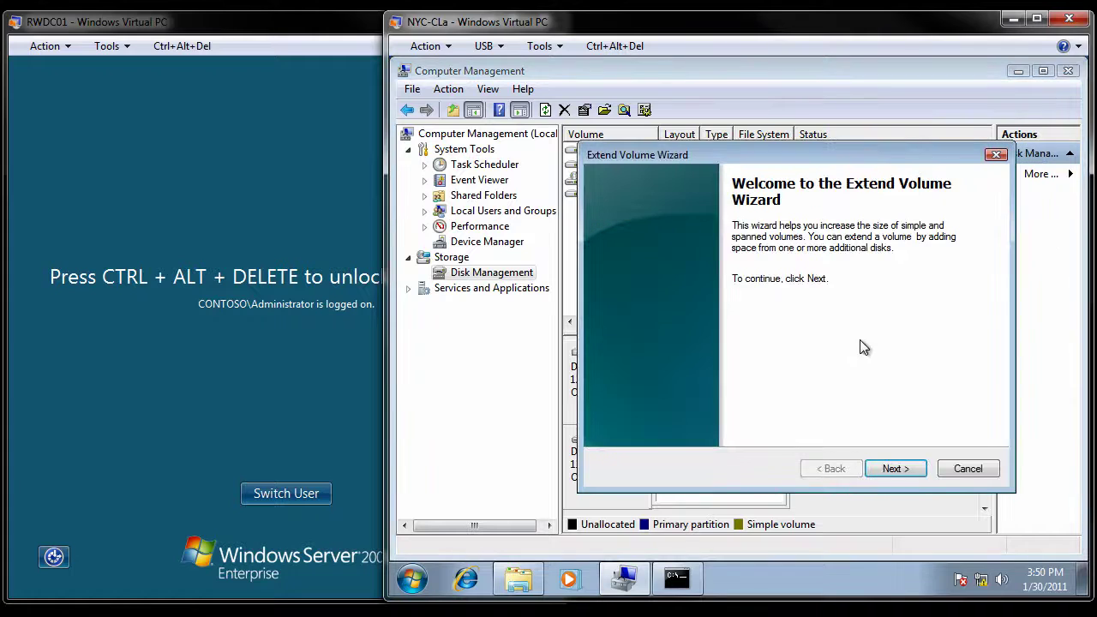
left_click(908, 472)
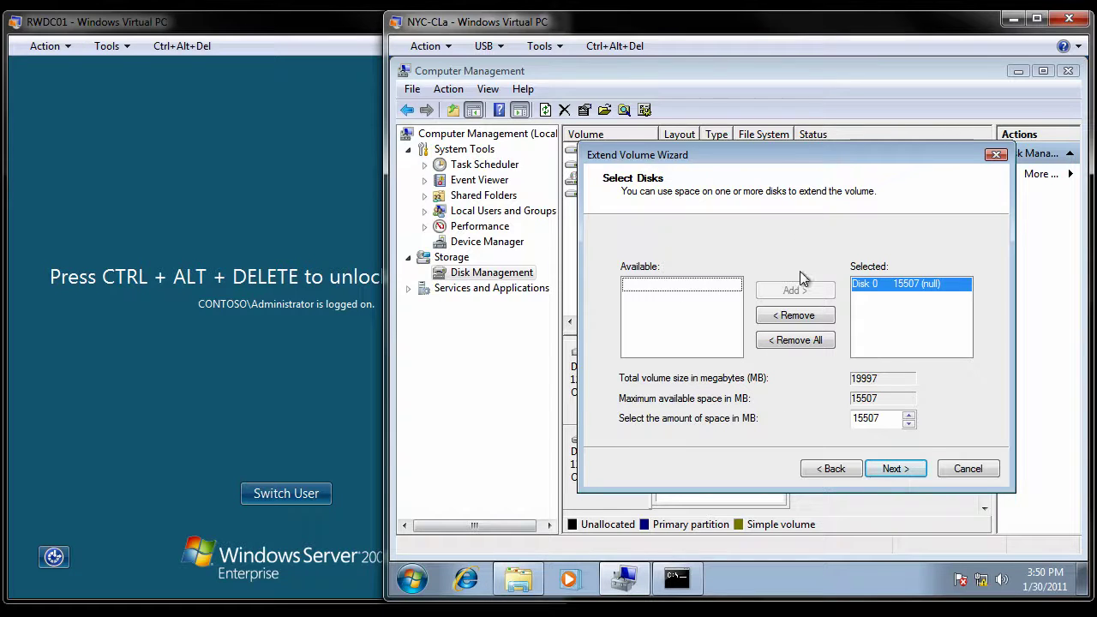
left_click_drag(766, 151, 735, 112)
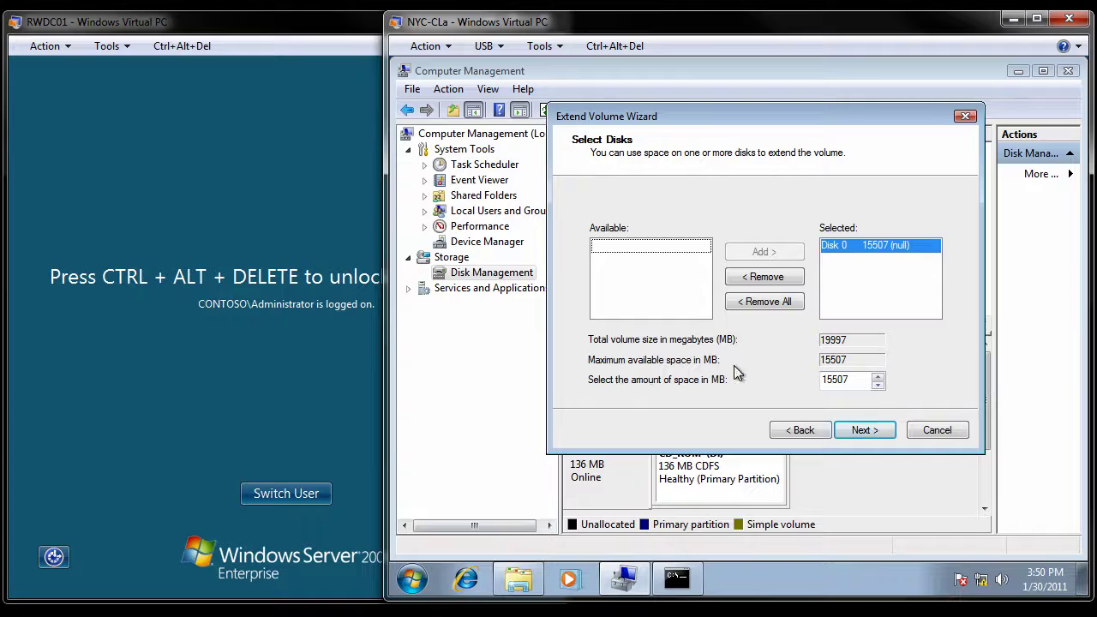
left_click(861, 431)
left_click(859, 431)
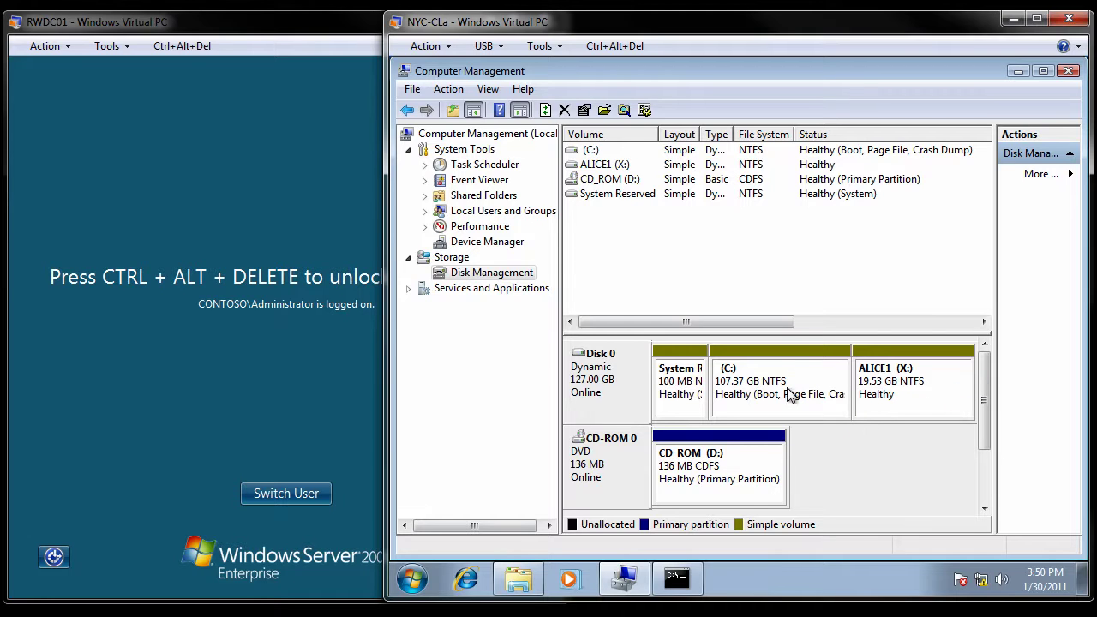